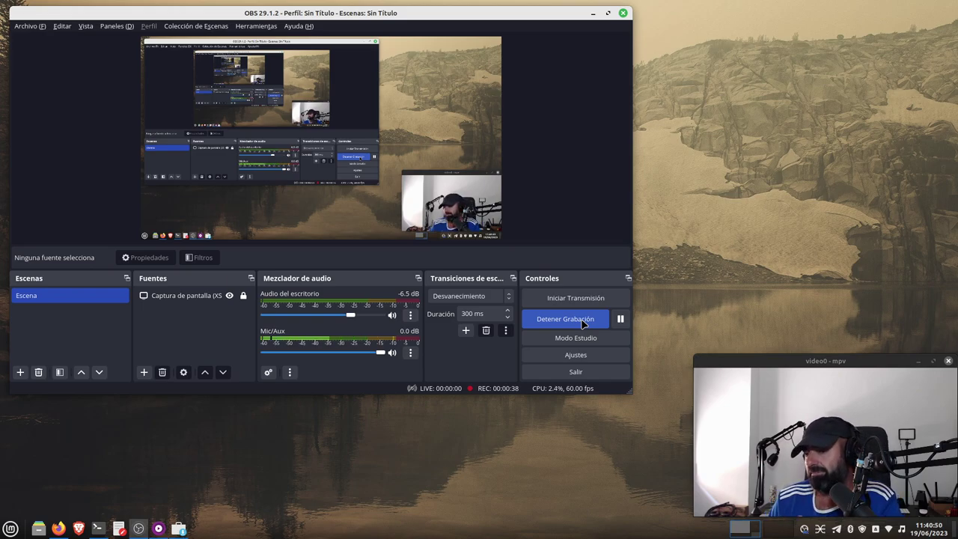
- Minimize the OBS window, launch Tube Converter and place its window near the middle of the desktop
click(593, 12)
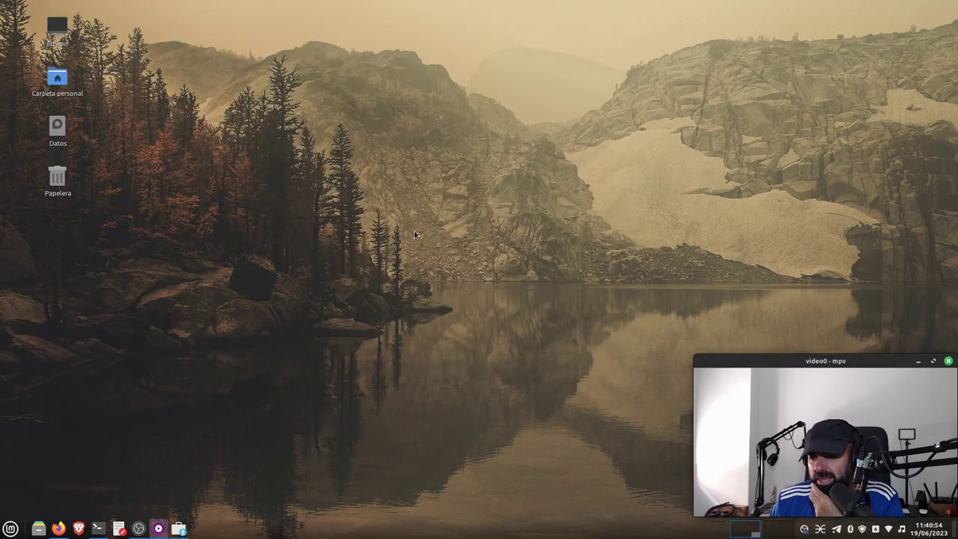
click(10, 528)
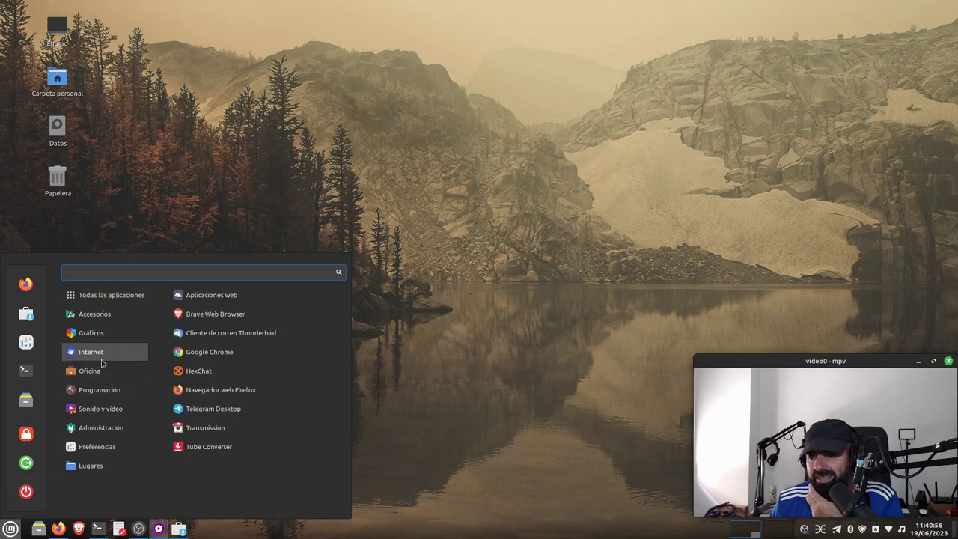
click(272, 449)
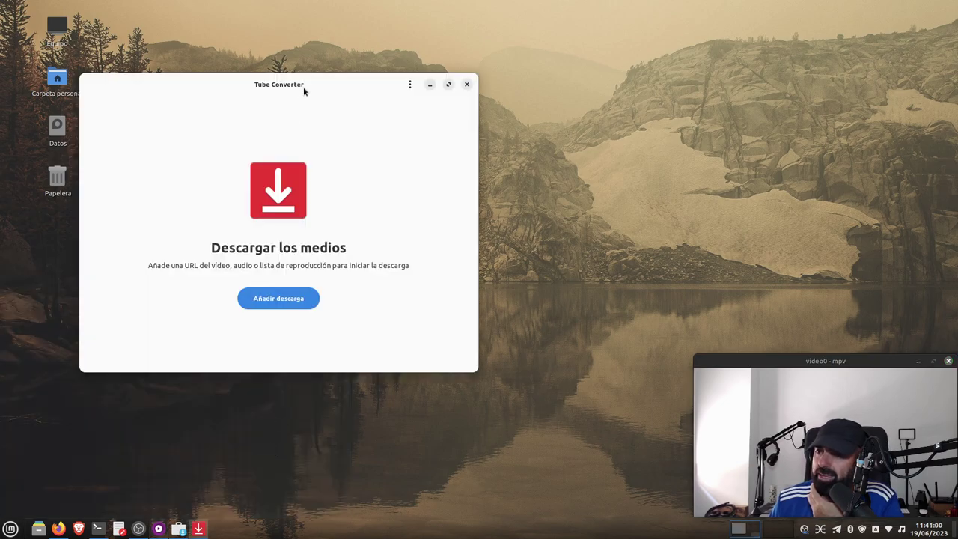
drag(304, 90, 373, 85)
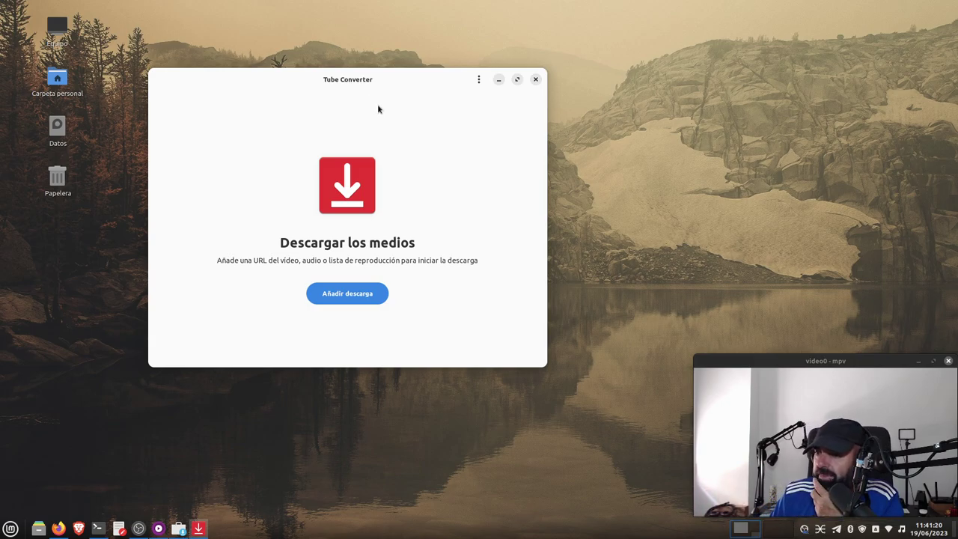
drag(396, 83, 418, 107)
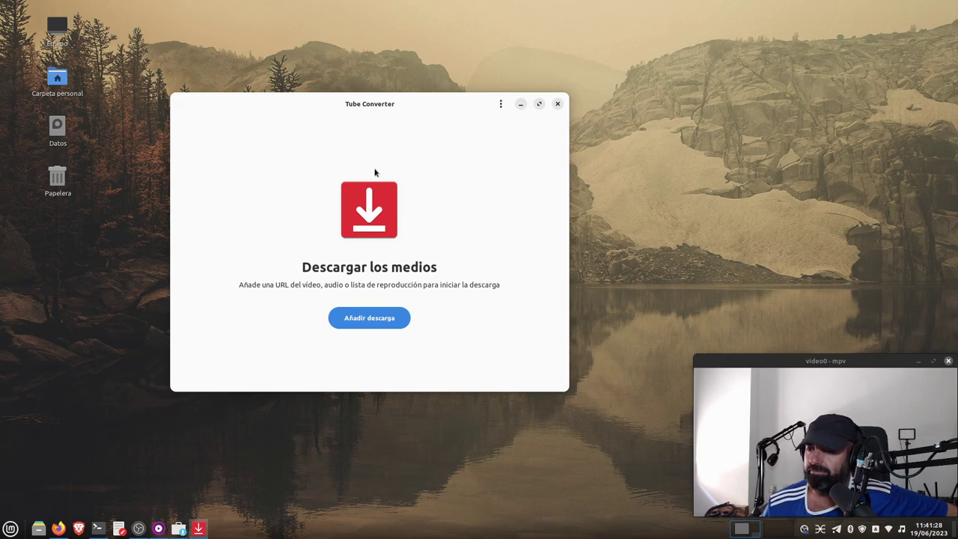
- Switch to the Software Manager (Gestor de software) and search for "tube" to find Tube Converter among the results
click(176, 530)
drag(430, 94, 277, 70)
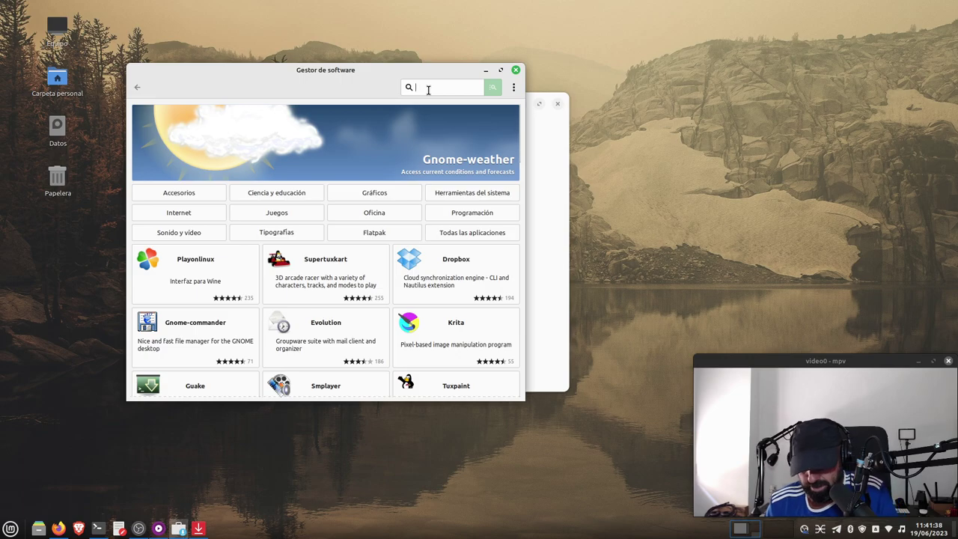
text(tube)
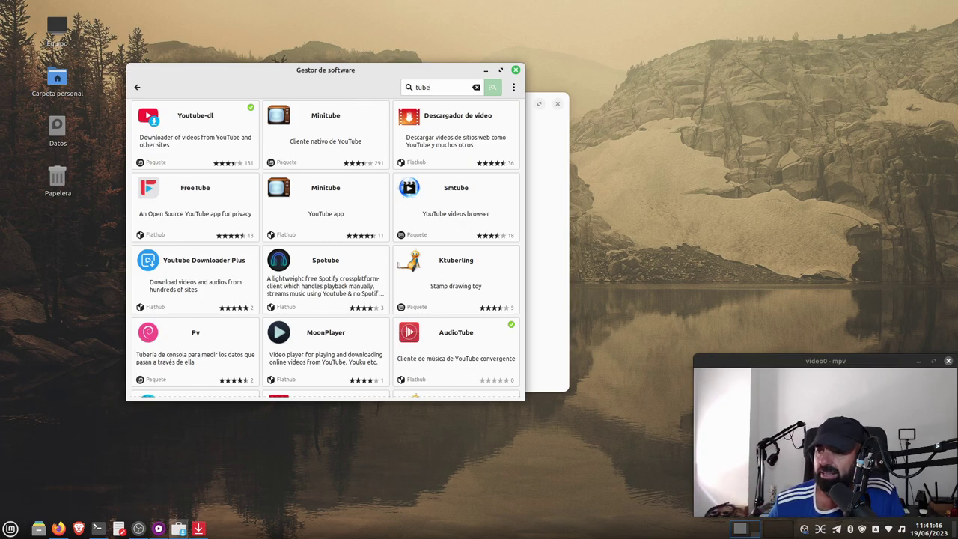
scroll(362, 228, down, 3)
scroll(362, 228, down, 1)
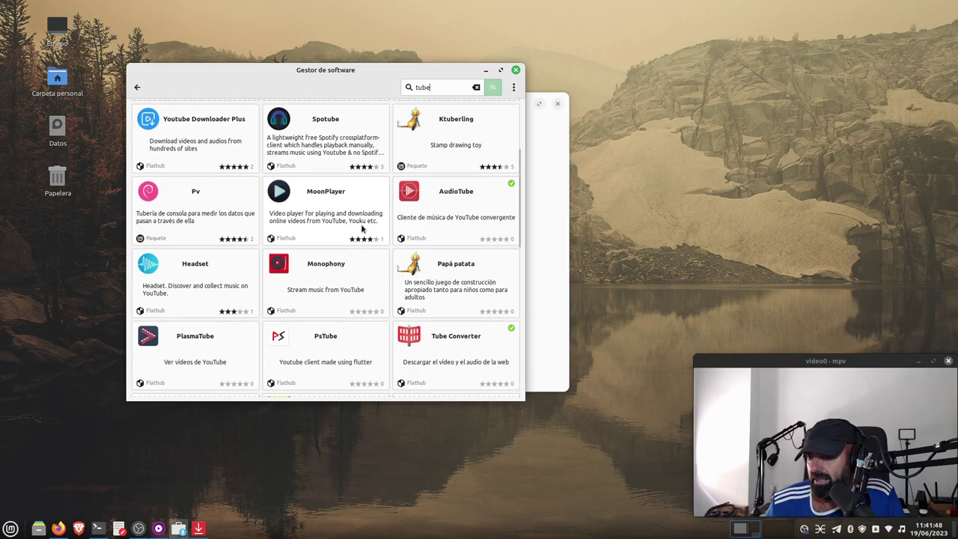
mouse_move(343, 70)
mouse_down()
mouse_move(420, 392)
mouse_move(377, 65)
mouse_move(355, 60)
mouse_up()
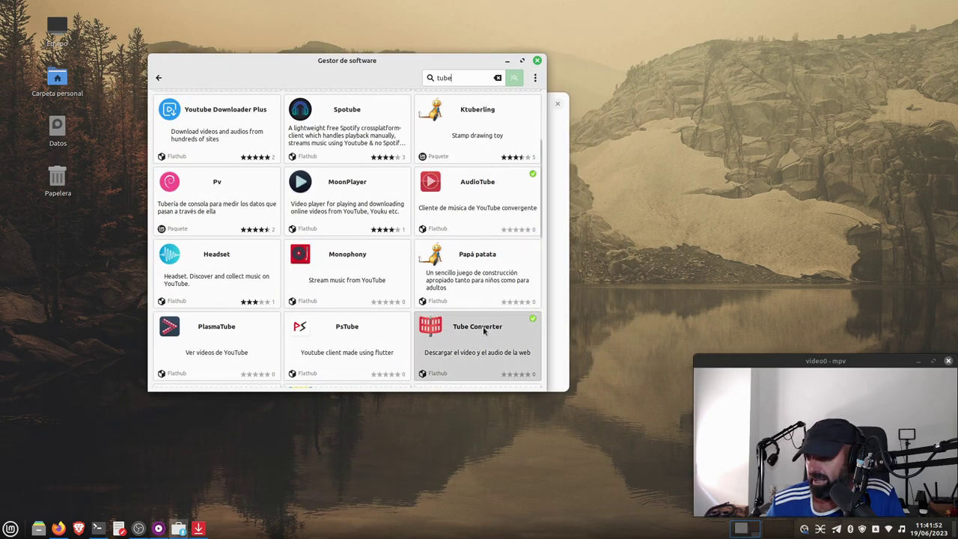
- Open the Tube Converter entry, enlarge the window and read its details, including the yt-dlp line in the description
click(479, 345)
drag(547, 391, 569, 509)
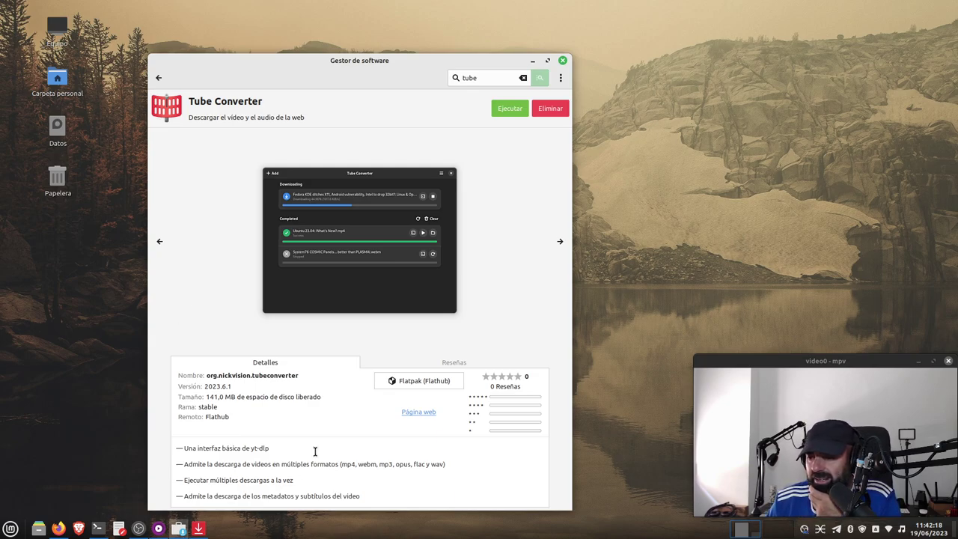
drag(271, 448, 250, 446)
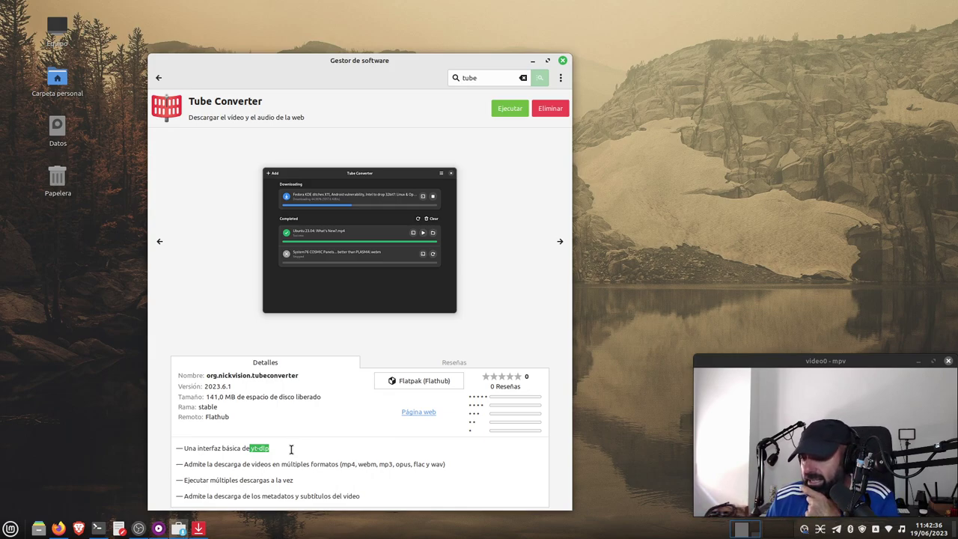
click(277, 453)
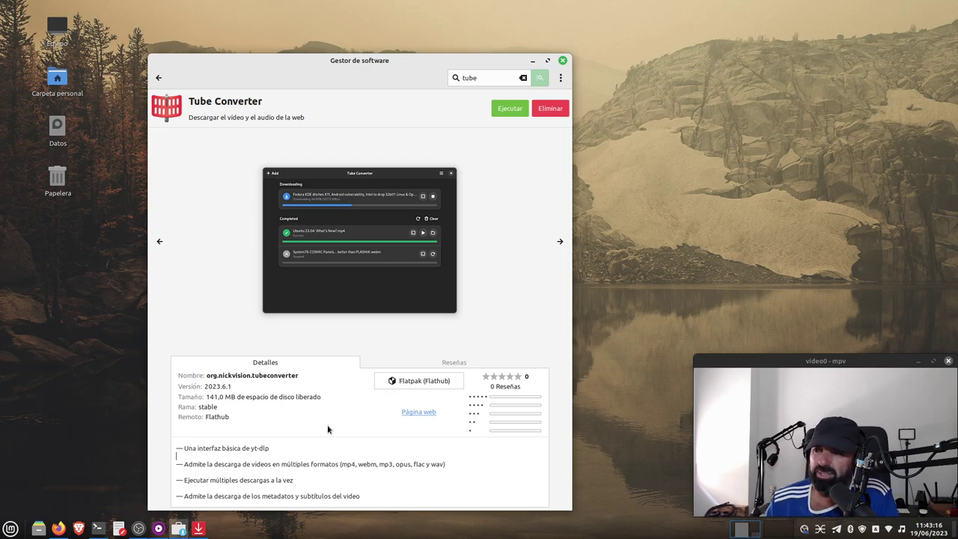
- Return to the "tube" search results, look through the other apps and close the Software Manager
click(158, 77)
scroll(460, 315, down, 3)
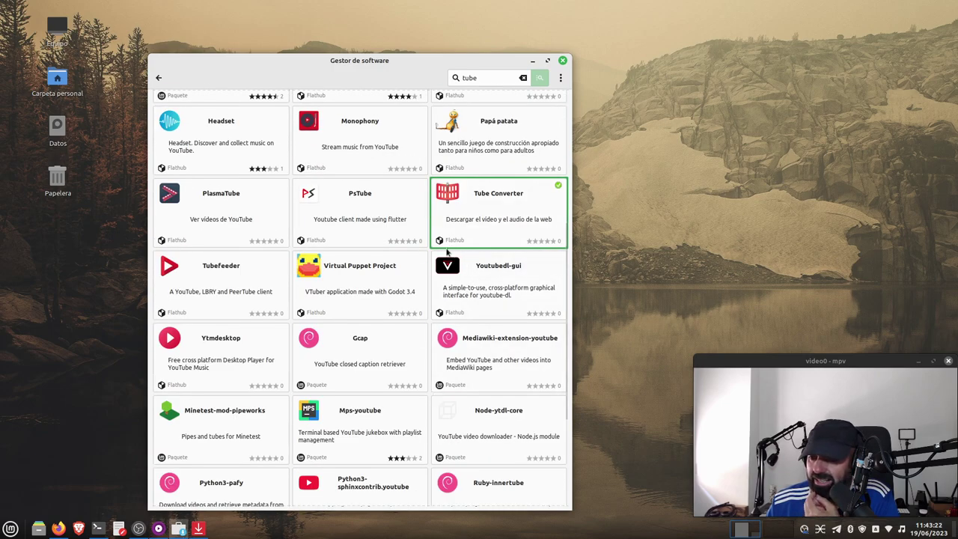
click(563, 60)
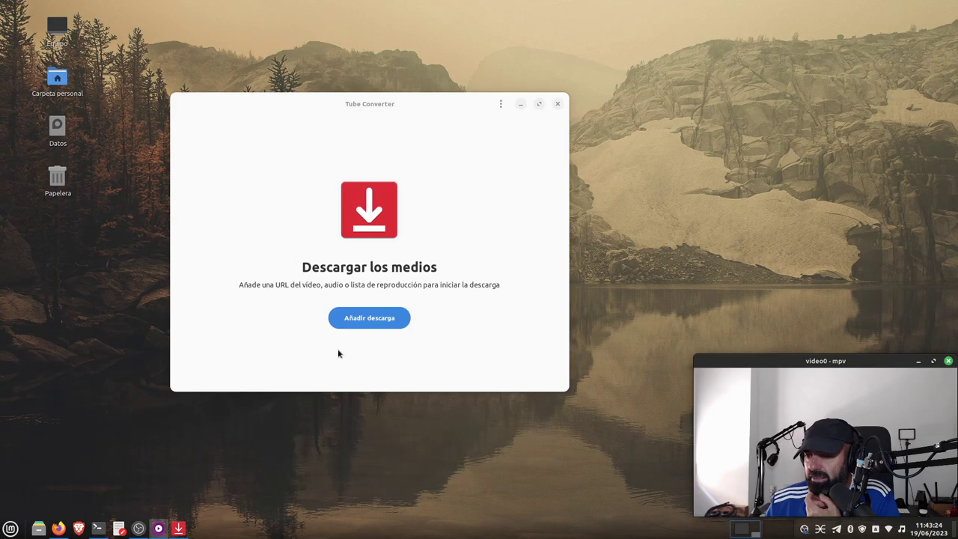
- Open the Acerca de information of Tube Converter and read its Legal section
drag(437, 111, 395, 79)
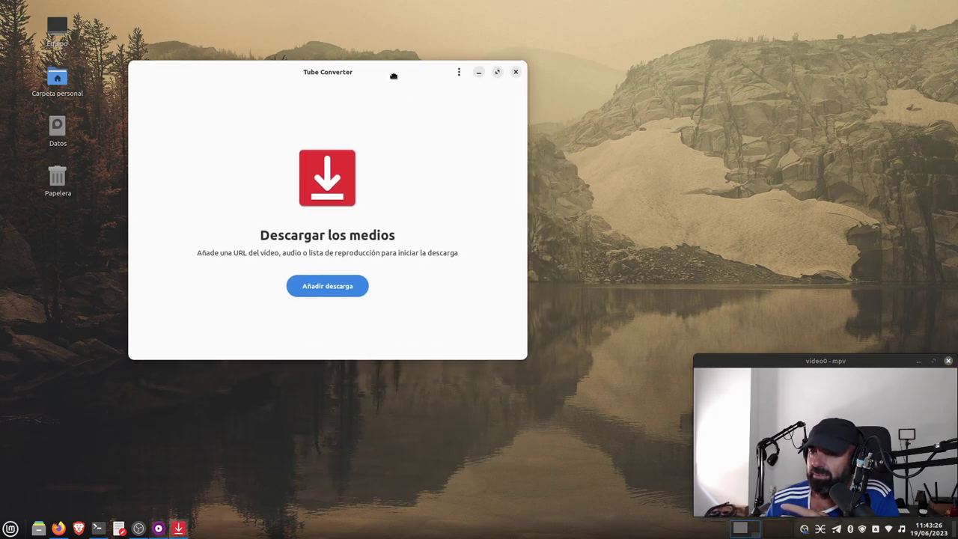
click(459, 72)
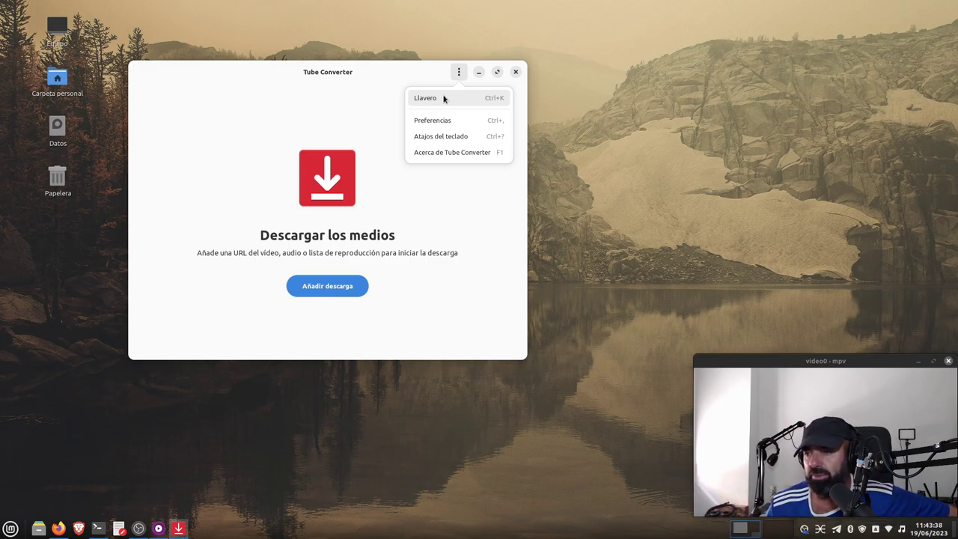
click(466, 154)
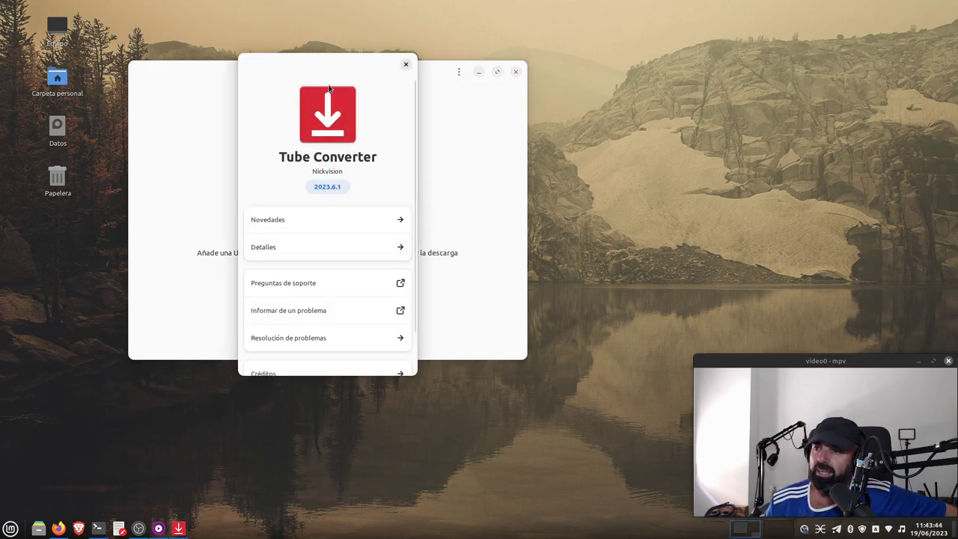
drag(326, 69, 343, 92)
scroll(338, 325, down, 2)
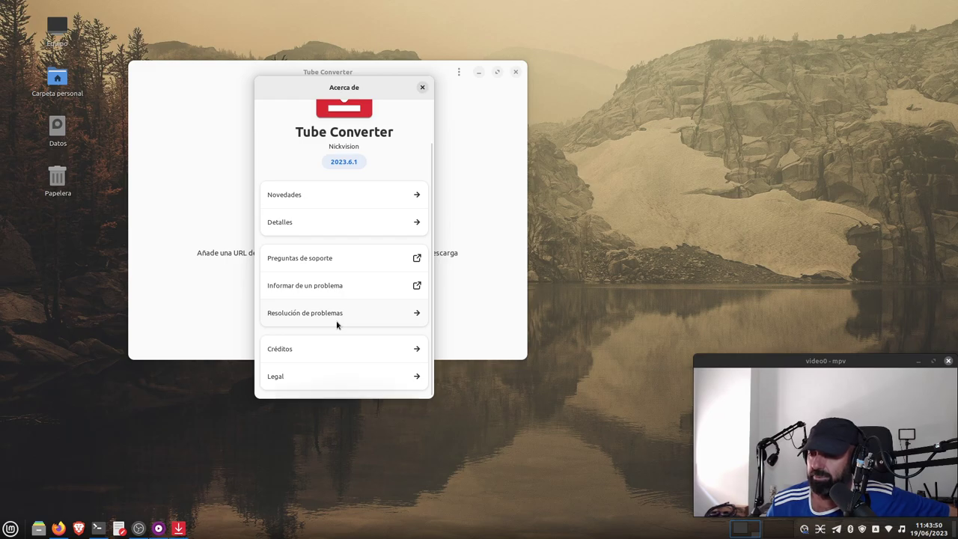
click(286, 382)
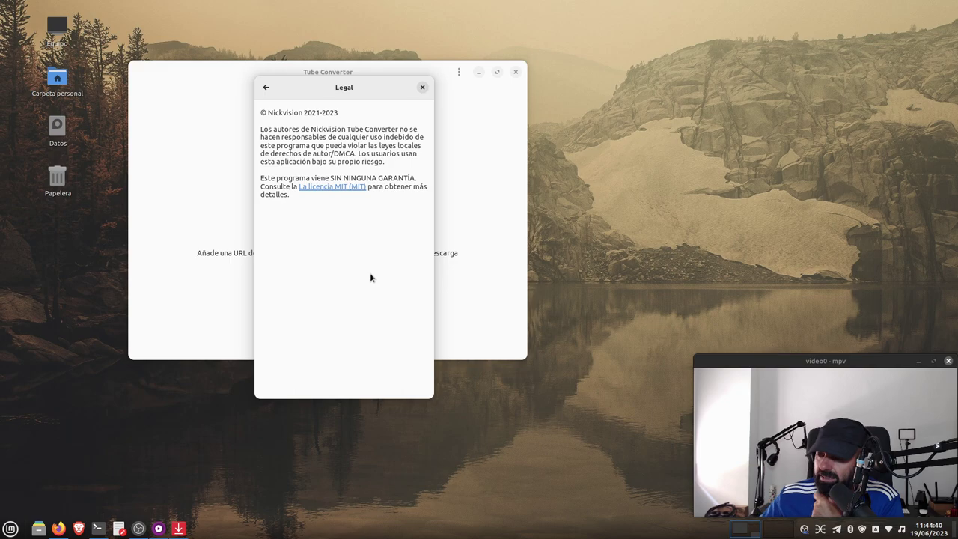
click(266, 87)
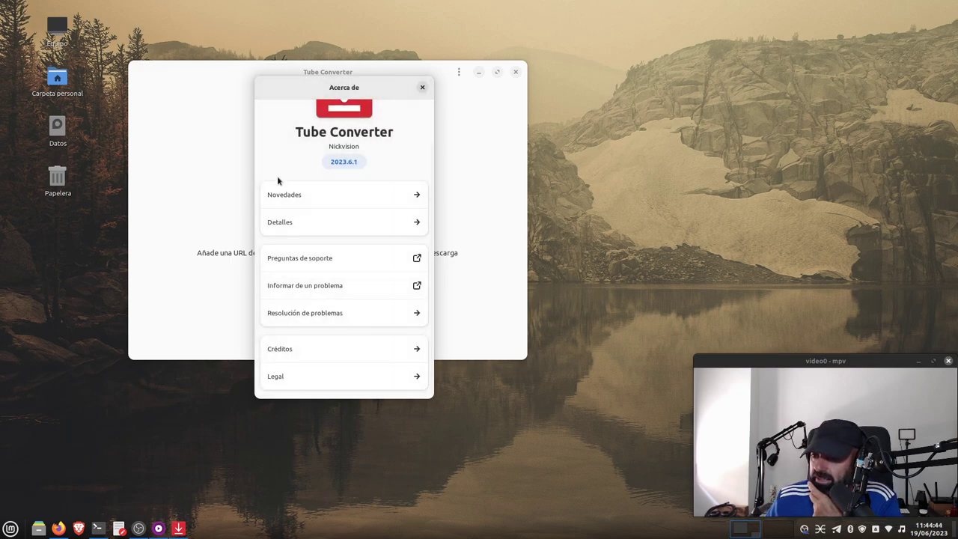
- Review the Créditos section and the Novedades release notes in the Acerca de window
click(331, 354)
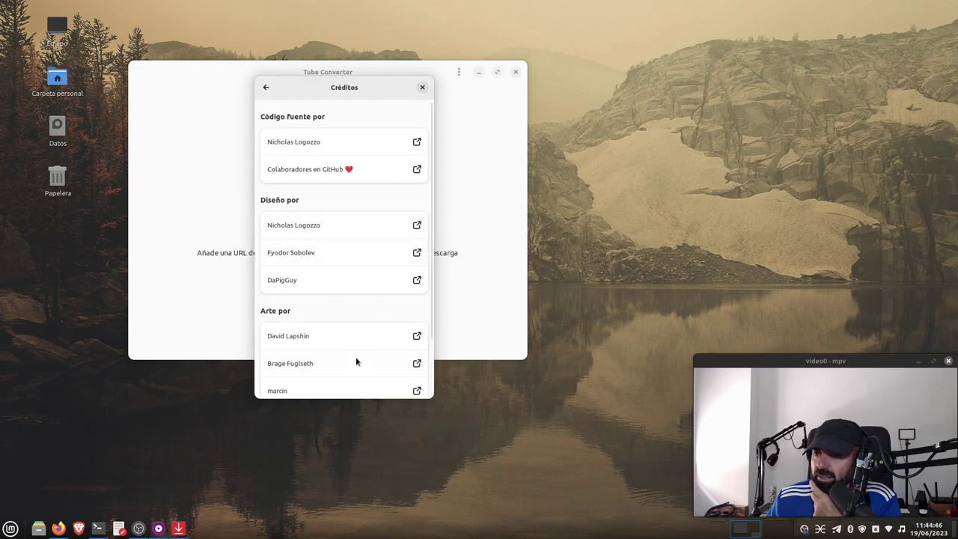
scroll(411, 292, down, 2)
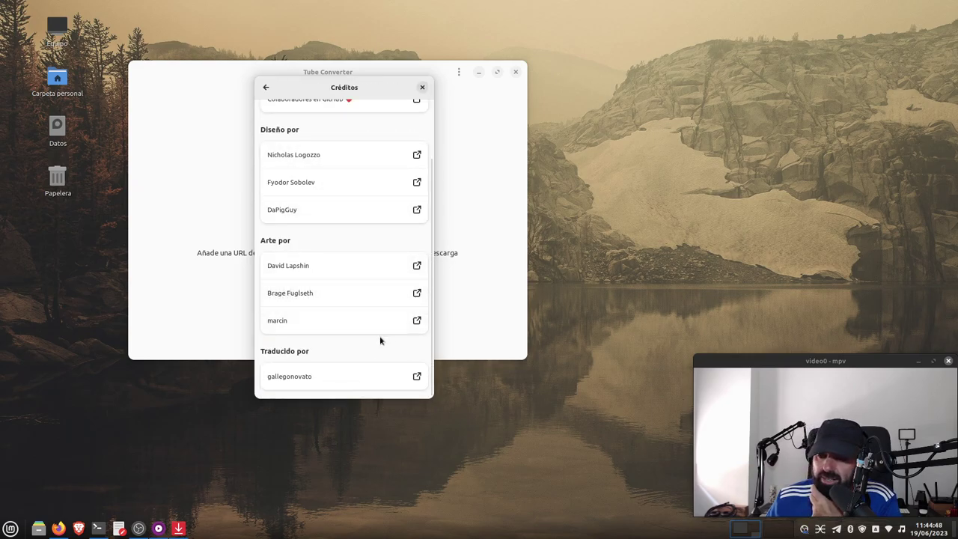
scroll(380, 341, up, 2)
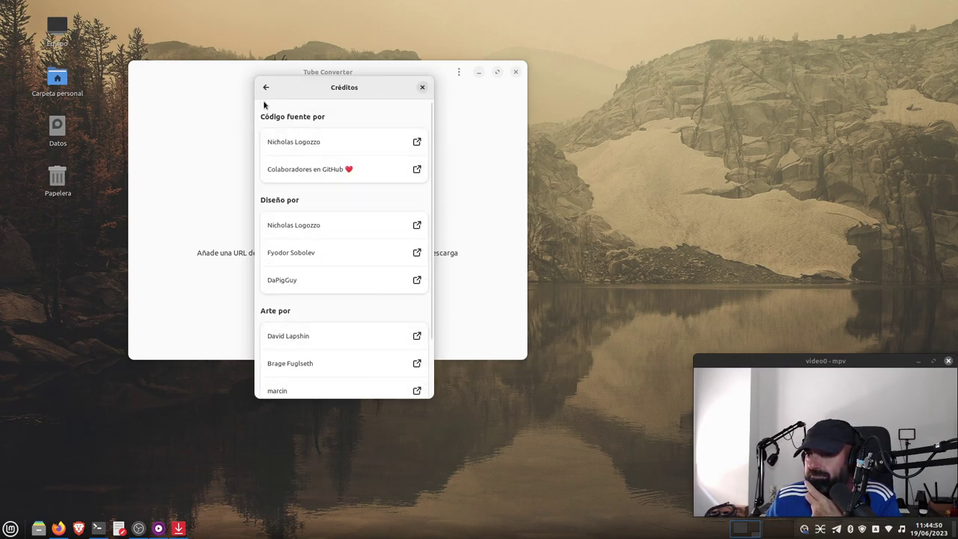
click(266, 88)
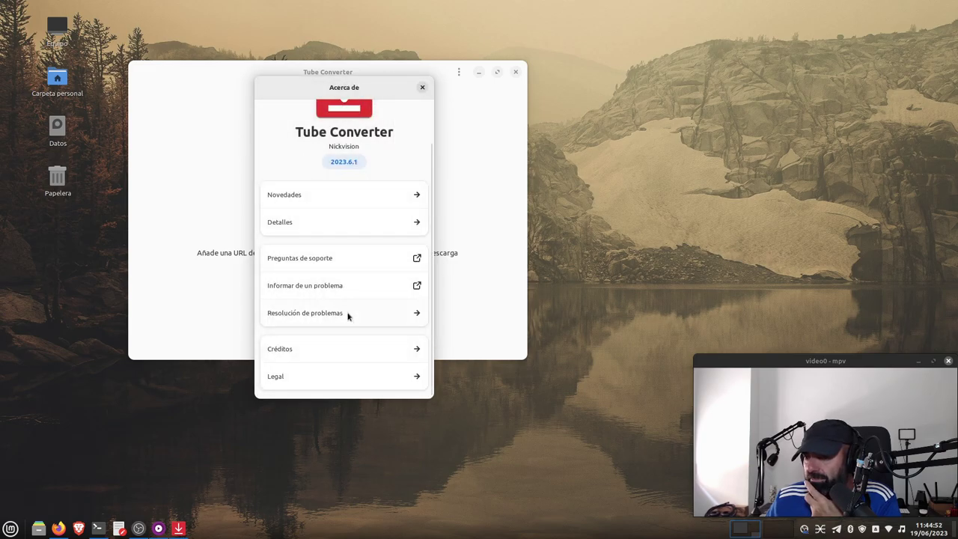
click(304, 195)
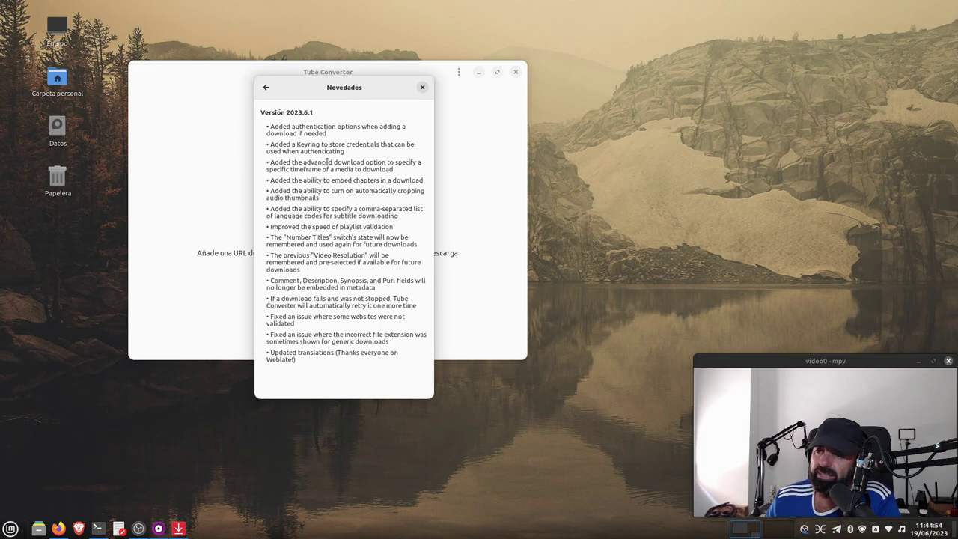
click(266, 88)
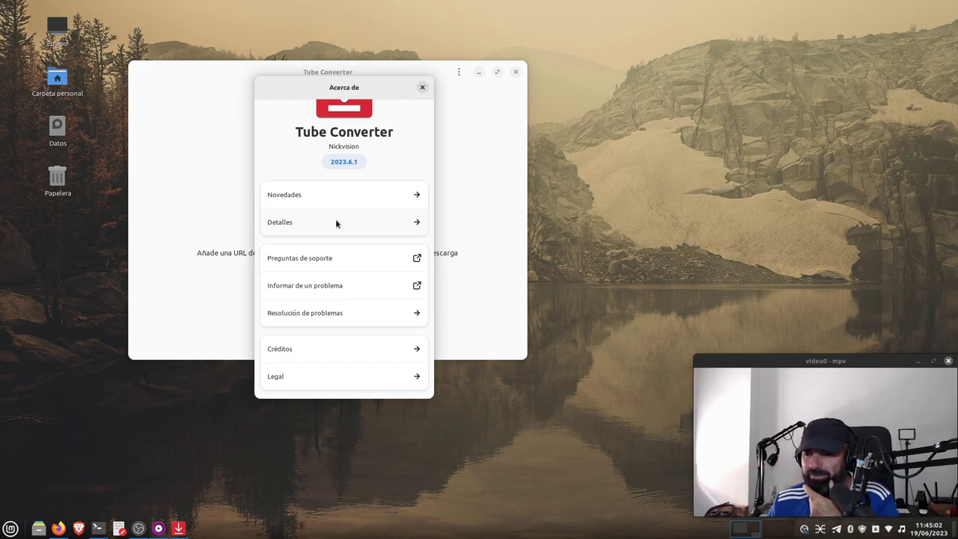
- Open the project's web page from Detalles and examine the GitHub README's features, installation options and dependencies
click(335, 223)
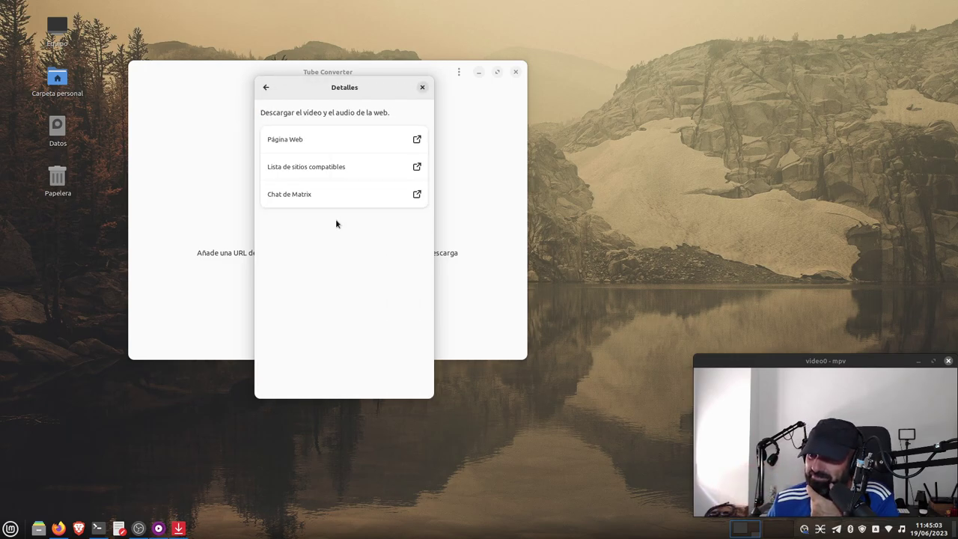
click(378, 143)
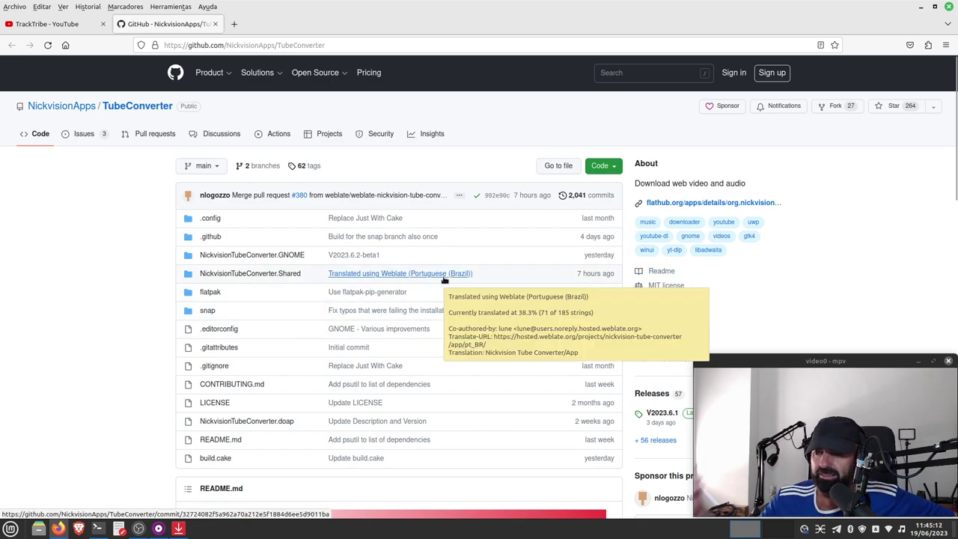
scroll(424, 277, down, 2)
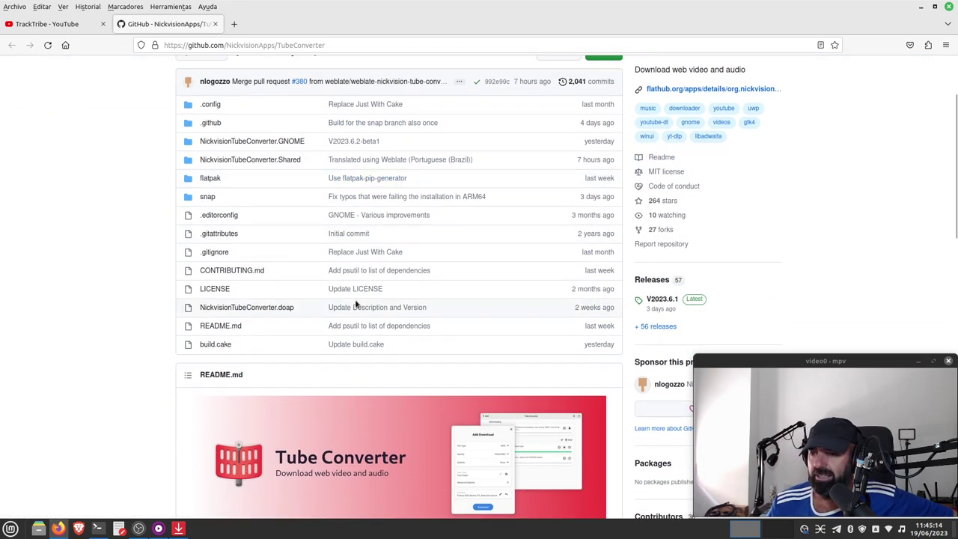
scroll(356, 301, down, 2)
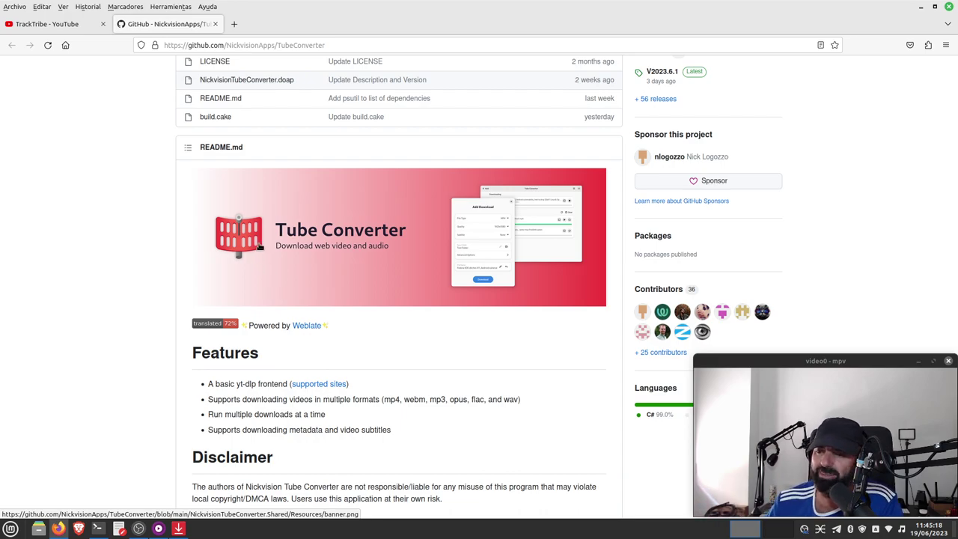
scroll(260, 248, down, 1)
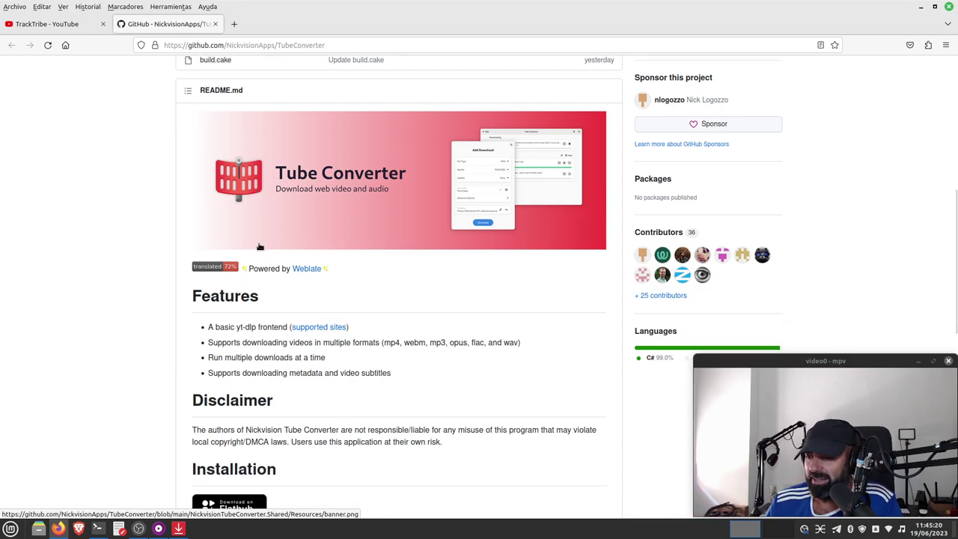
scroll(260, 247, up, 4)
scroll(259, 247, up, 3)
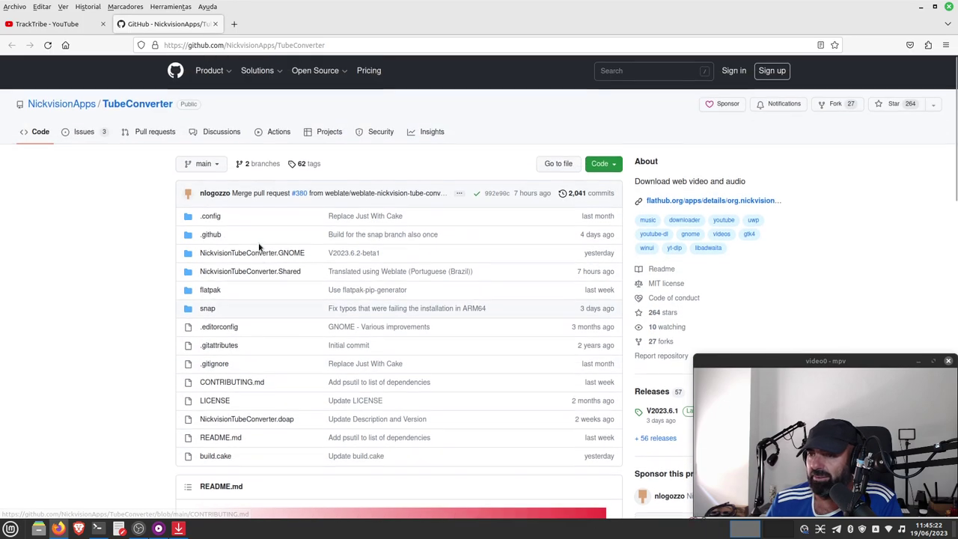
scroll(257, 246, down, 9)
scroll(257, 244, down, 1)
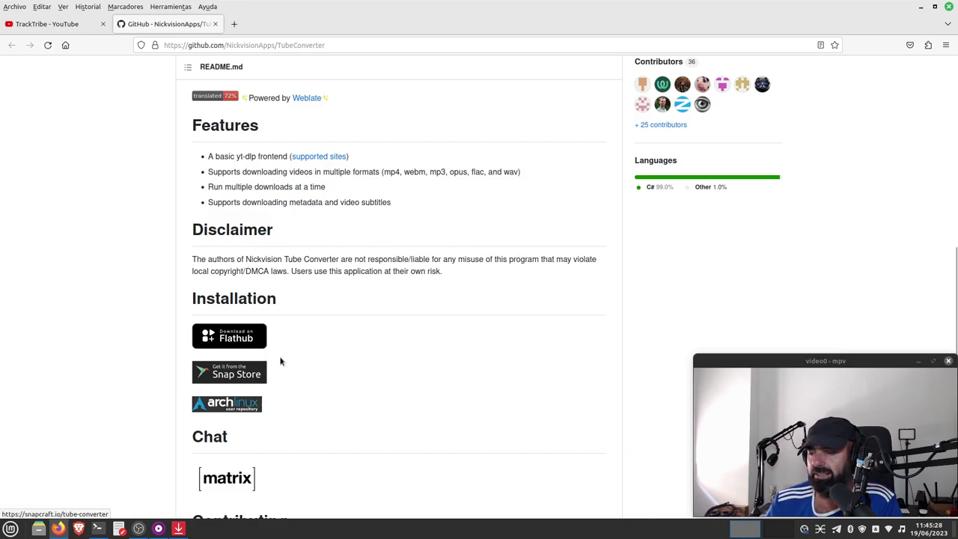
scroll(307, 361, down, 4)
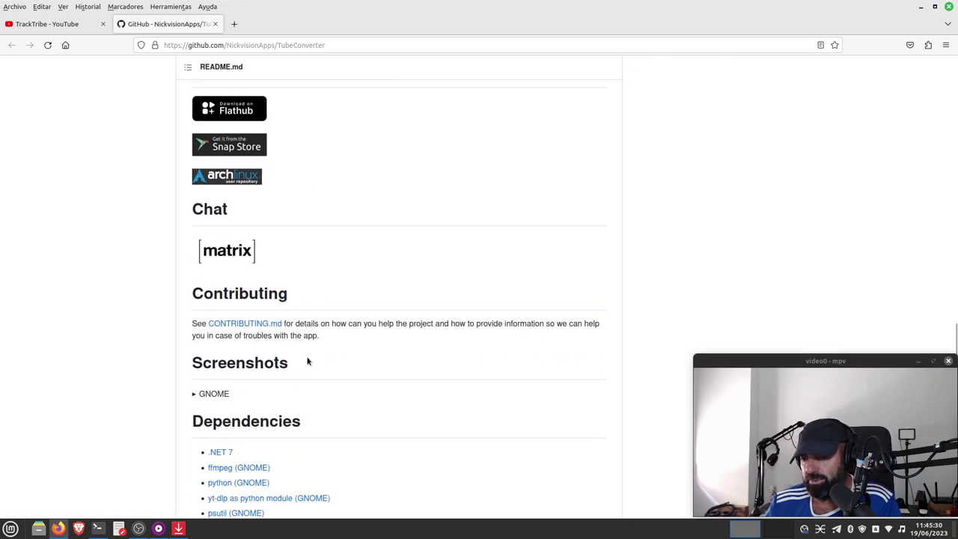
scroll(330, 258, down, 2)
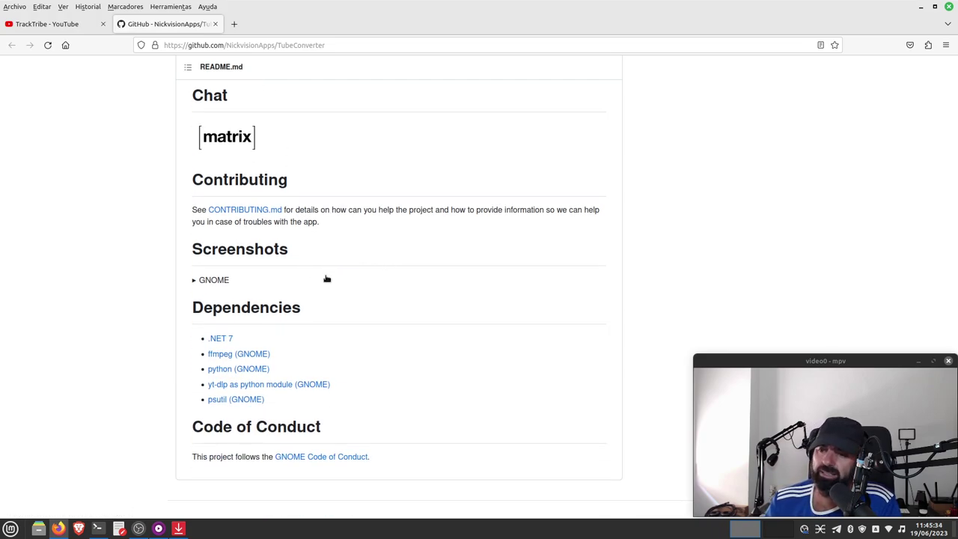
- Open the GNOME Code of Conduct linked at the end of the README and return to the project page
scroll(410, 329, down, 1)
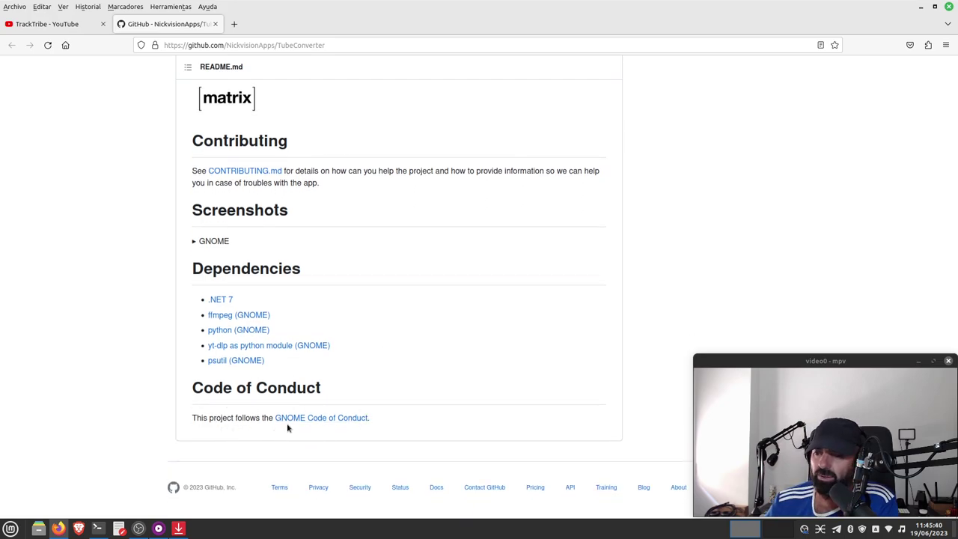
click(326, 422)
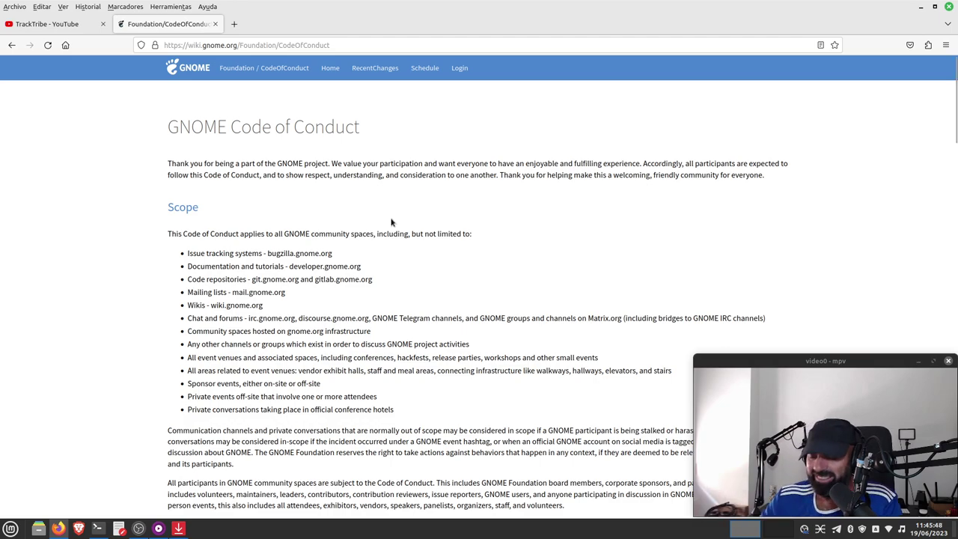
click(12, 45)
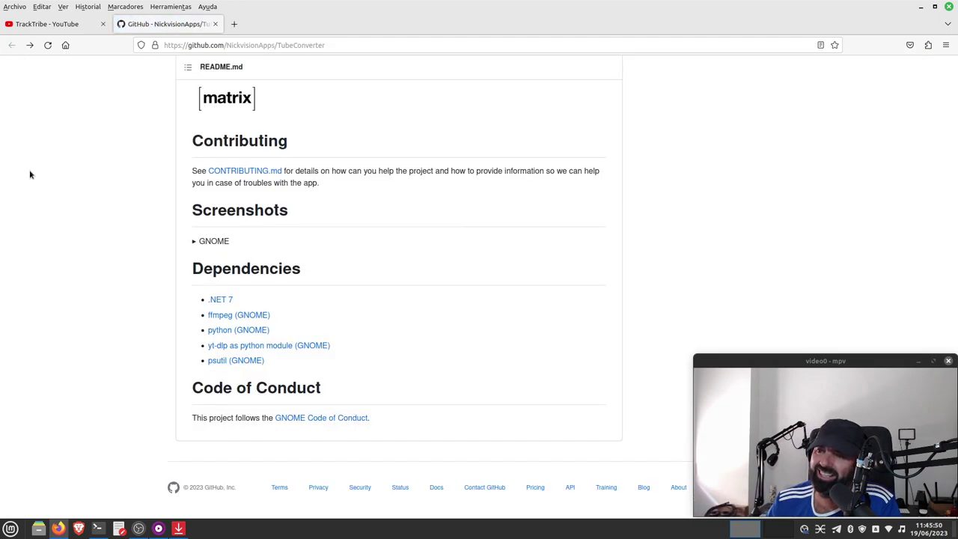
- Switch to Tube Converter, open Lista de sitios compatibles from Detalles and look through the yt-dlp supported sites list
click(179, 528)
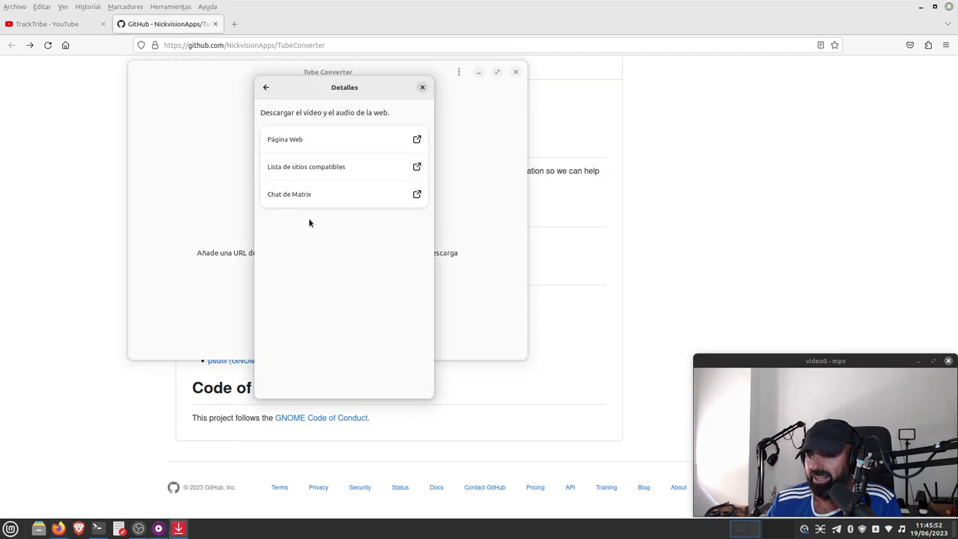
click(417, 166)
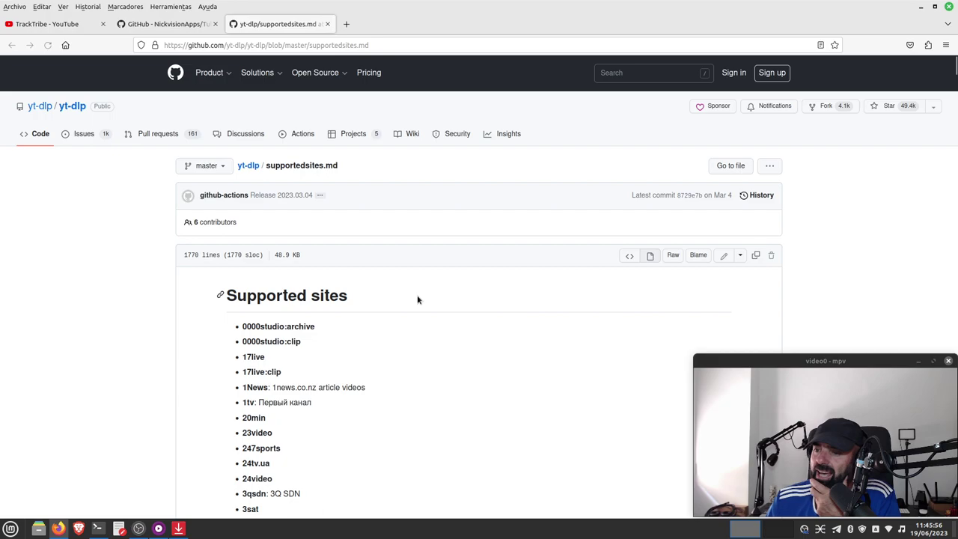
scroll(420, 297, down, 7)
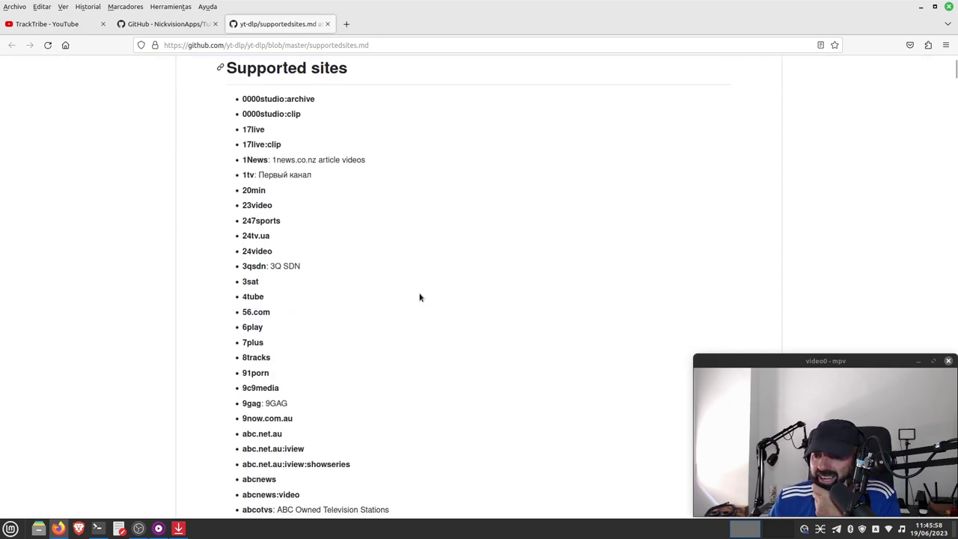
scroll(420, 297, down, 12)
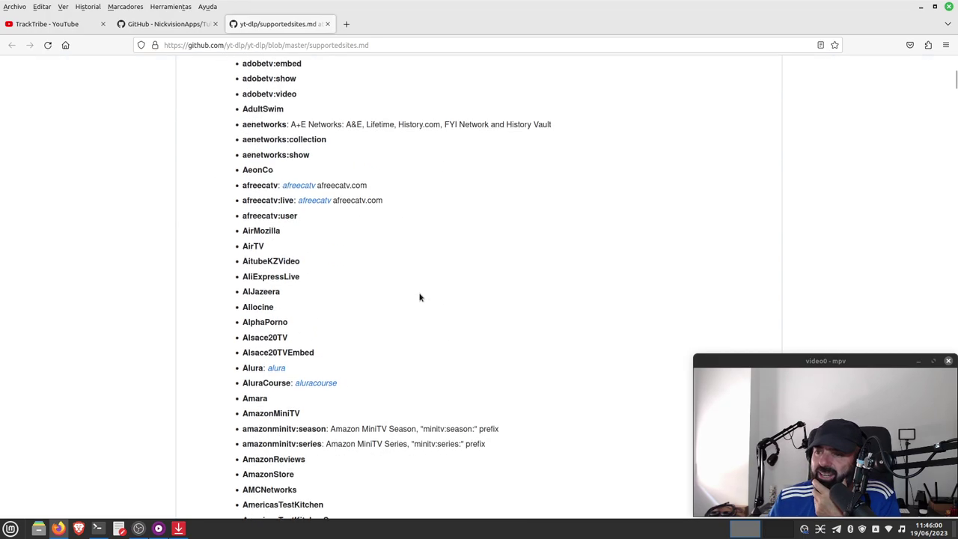
scroll(420, 297, down, 20)
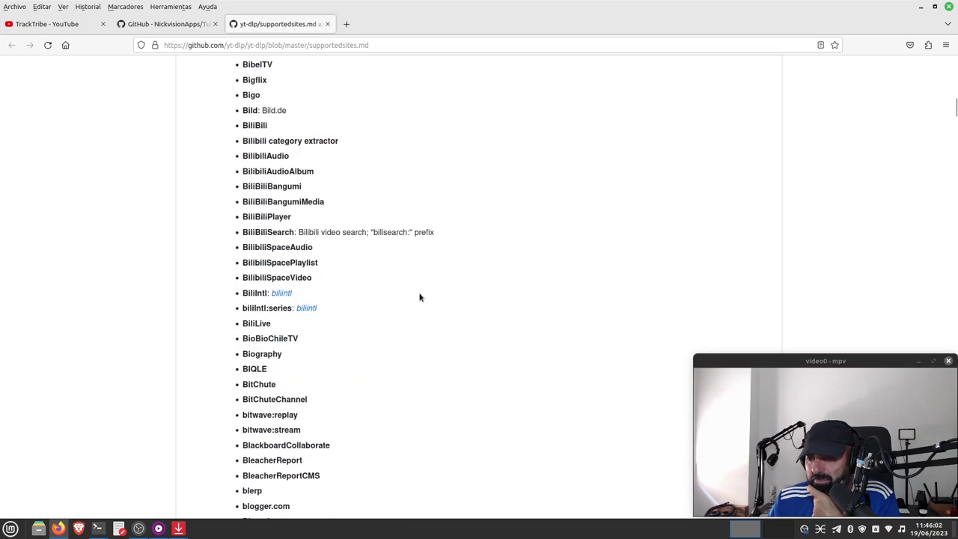
scroll(418, 299, down, 20)
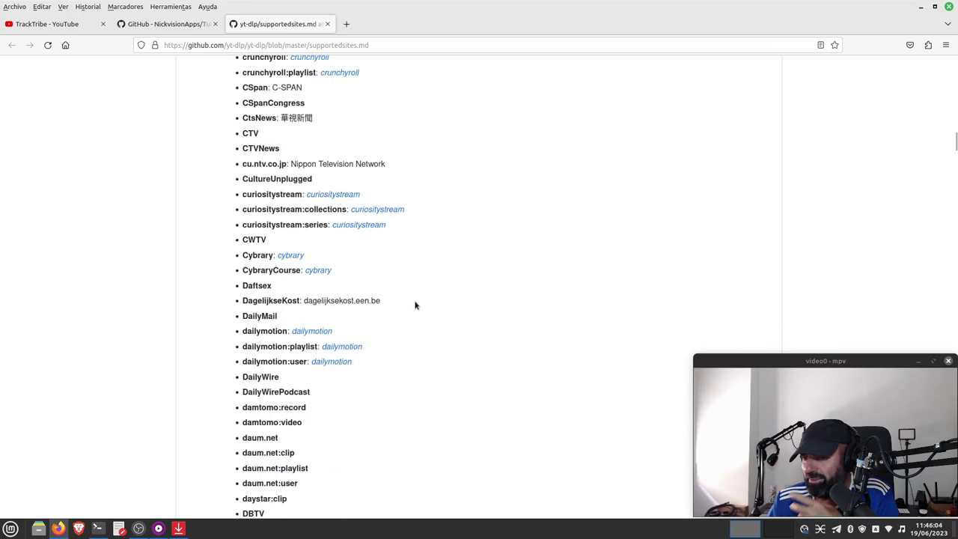
scroll(415, 305, down, 20)
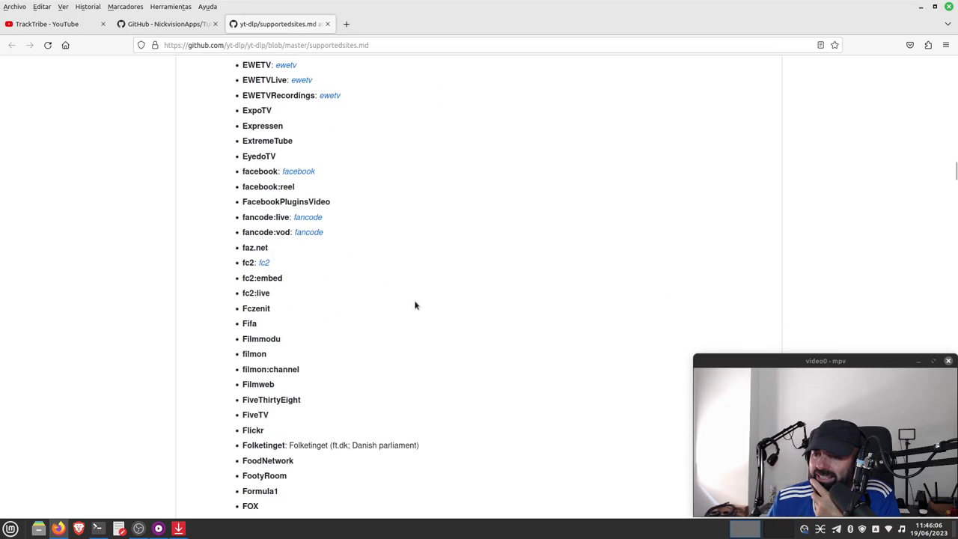
scroll(416, 305, down, 20)
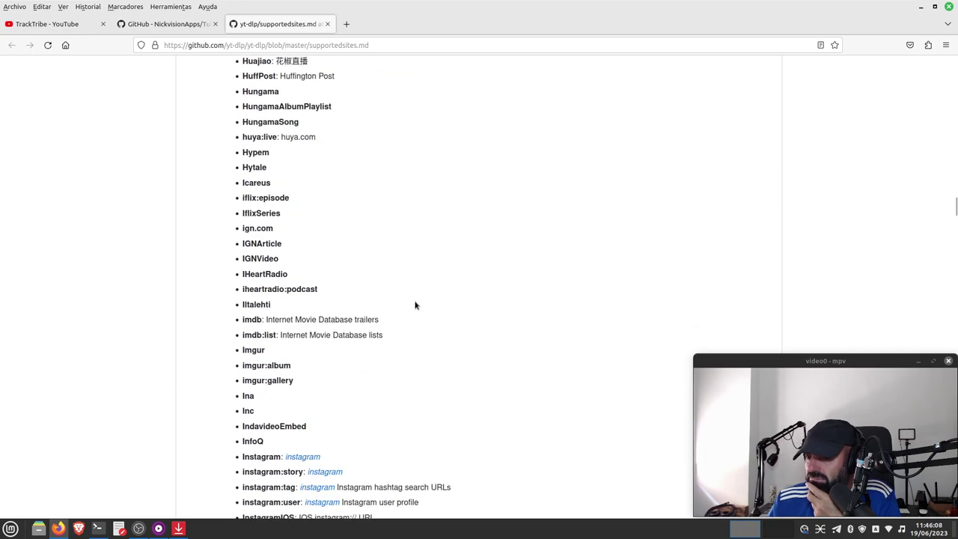
scroll(415, 304, down, 20)
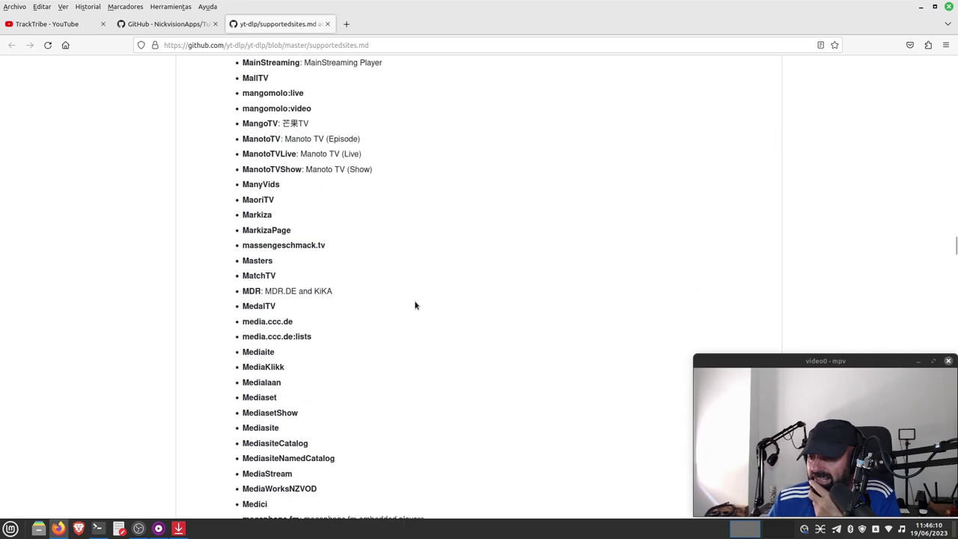
scroll(416, 300, down, 20)
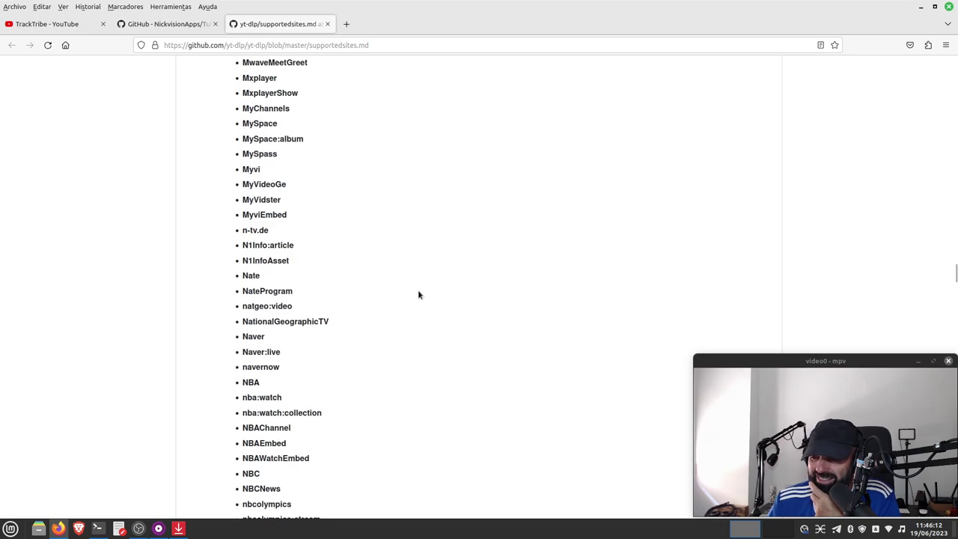
scroll(419, 293, down, 15)
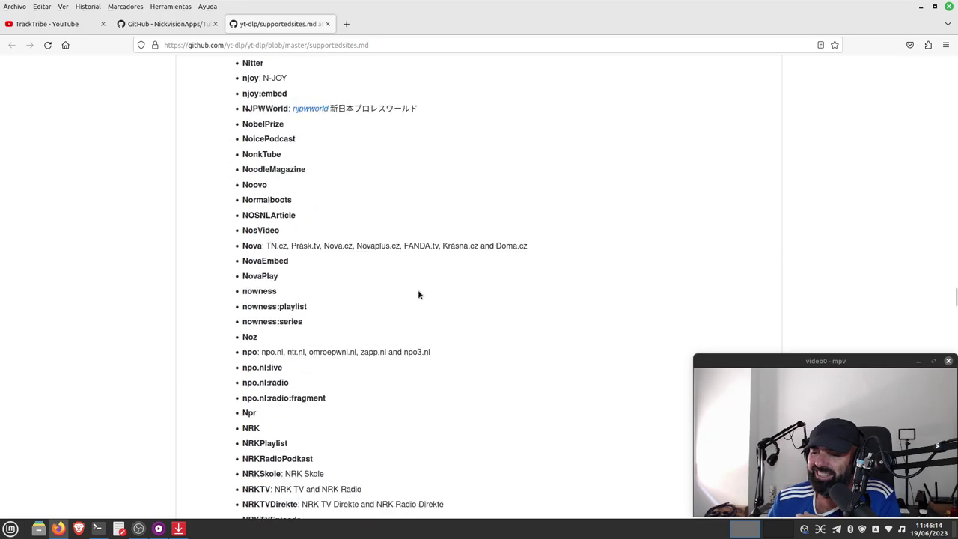
scroll(551, 257, down, 20)
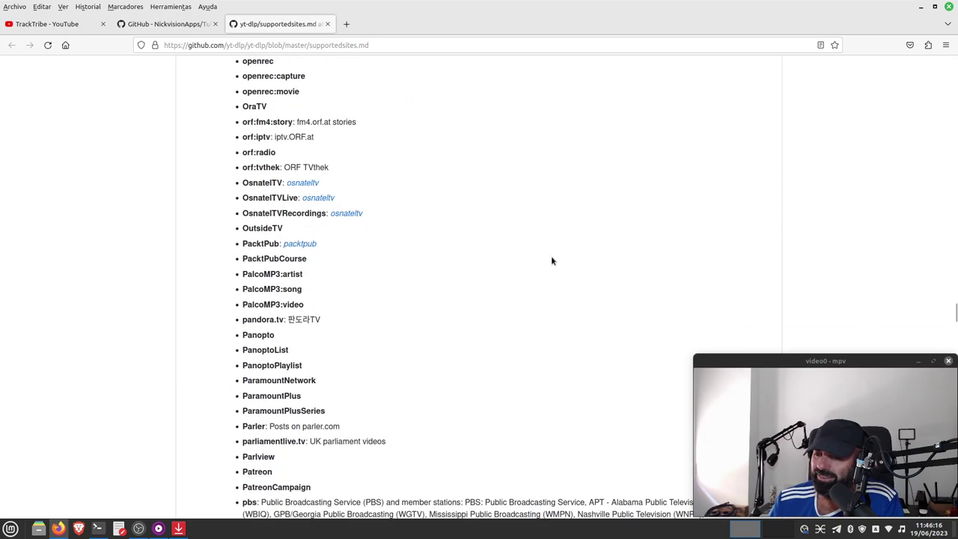
scroll(526, 272, down, 15)
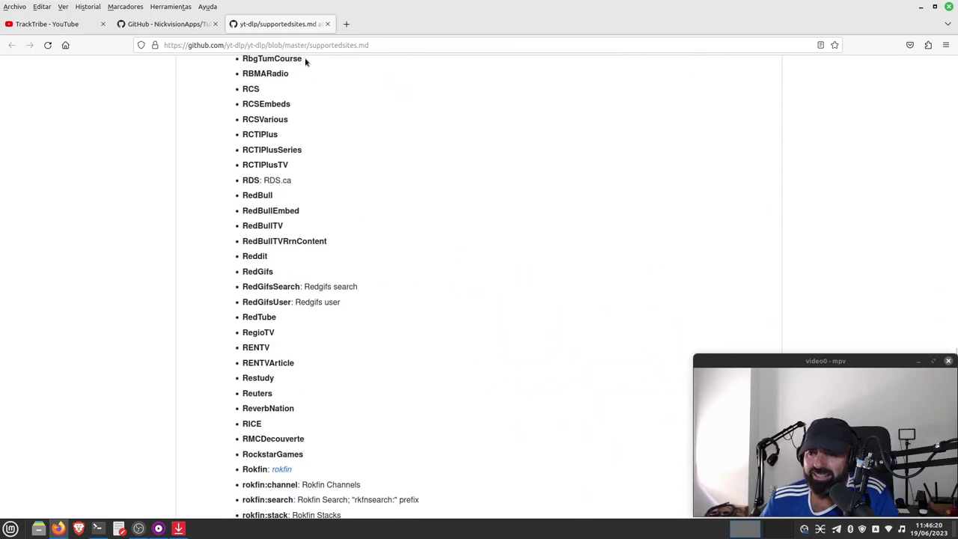
scroll(292, 335, down, 10)
scroll(292, 334, down, 20)
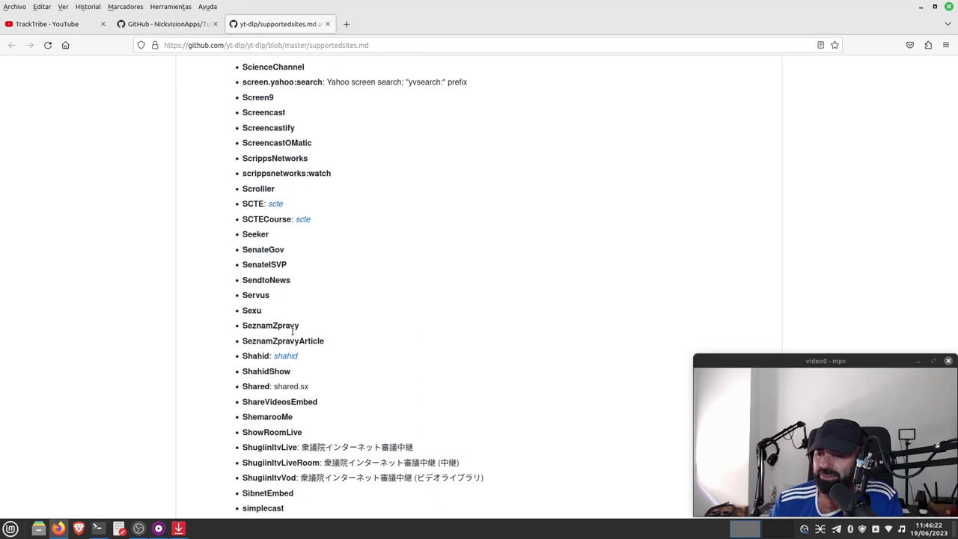
- Switch back to Tube Converter, leave Detalles and open Preguntas de soporte to view the project's GitHub discussions
click(158, 532)
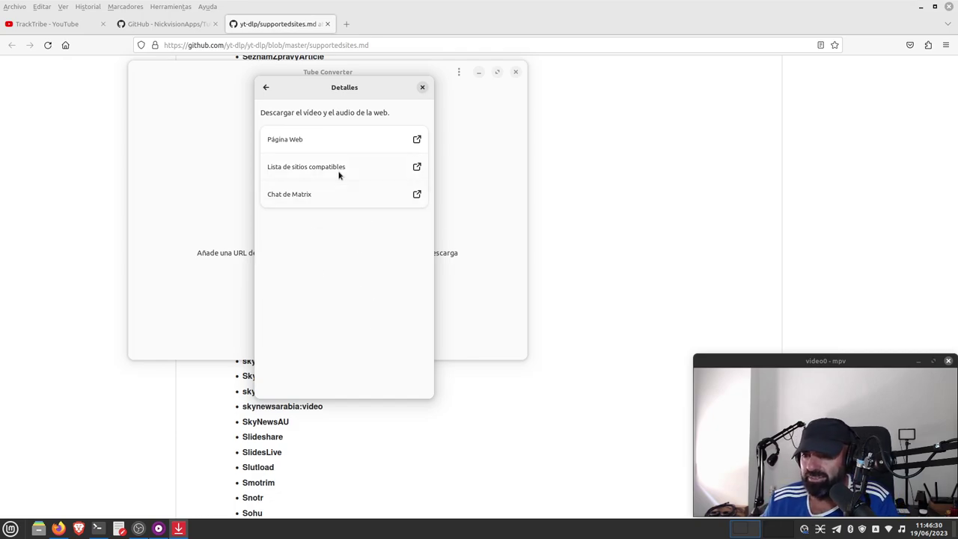
click(266, 86)
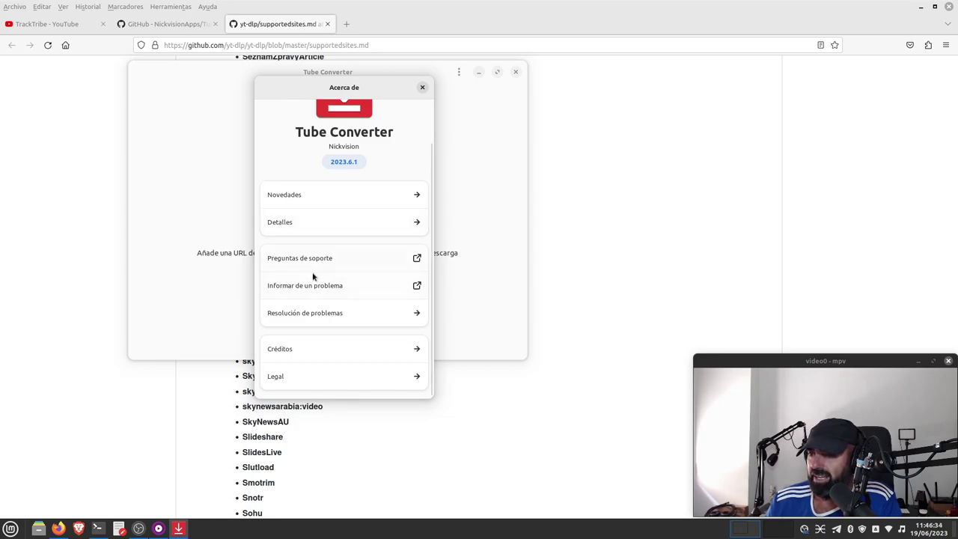
click(363, 267)
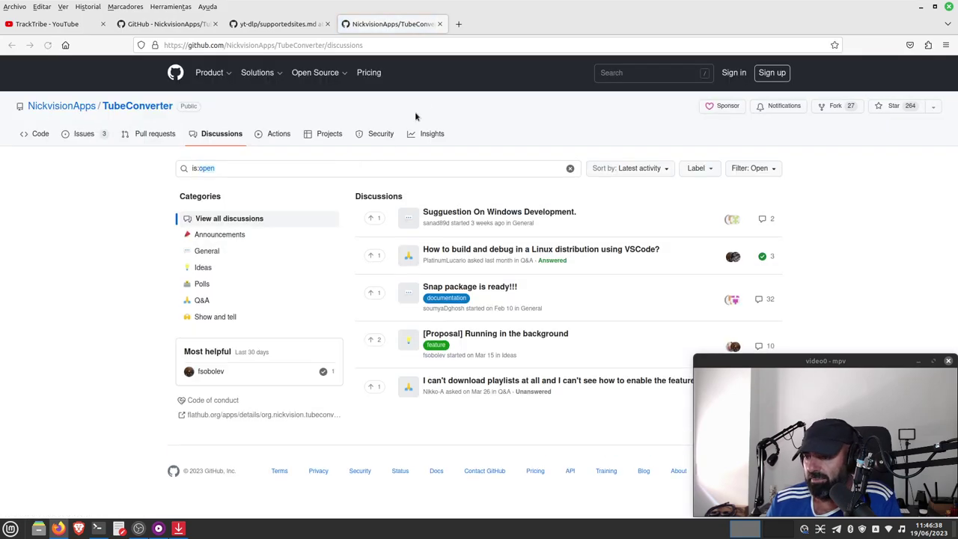
- Read the Resolución de problemas section in Tube Converter's Acerca de window and return to its overview
click(178, 529)
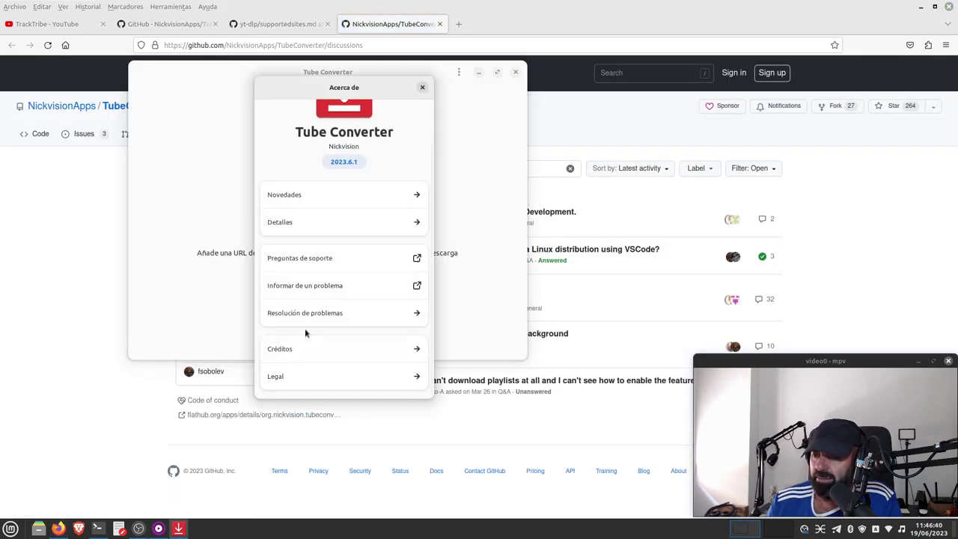
click(366, 314)
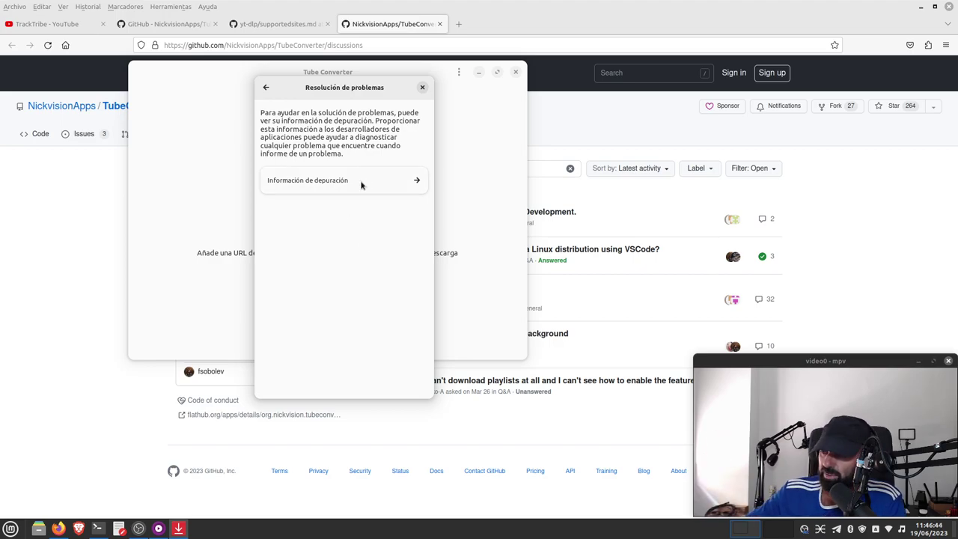
click(113, 243)
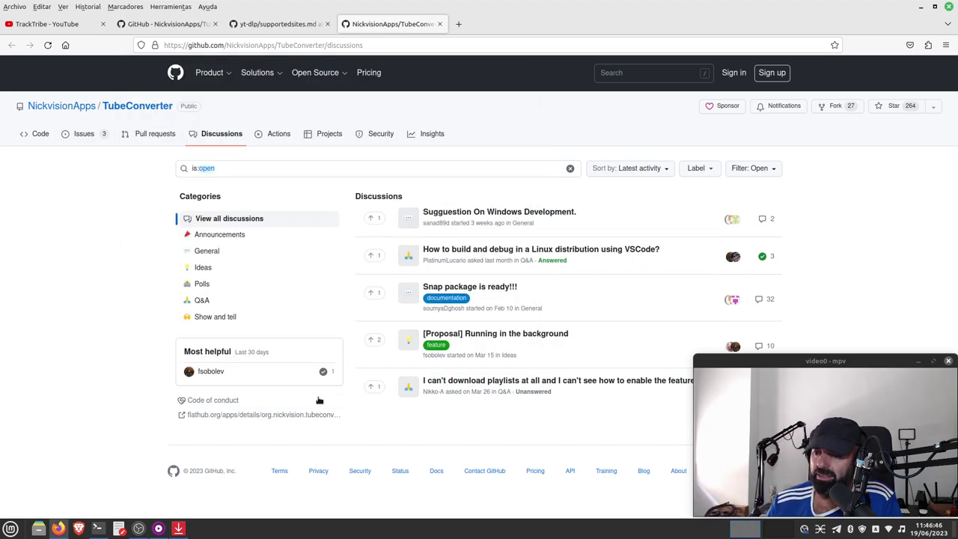
click(179, 529)
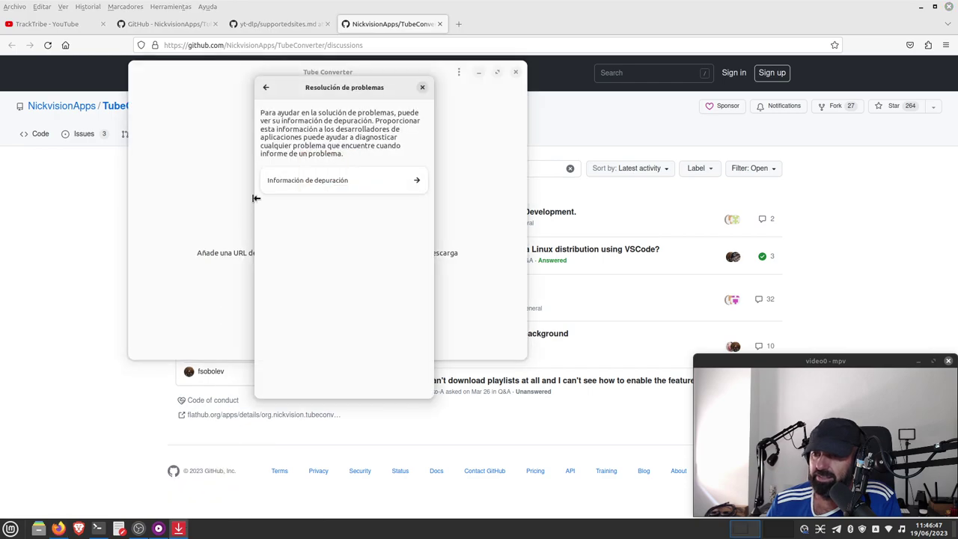
click(266, 88)
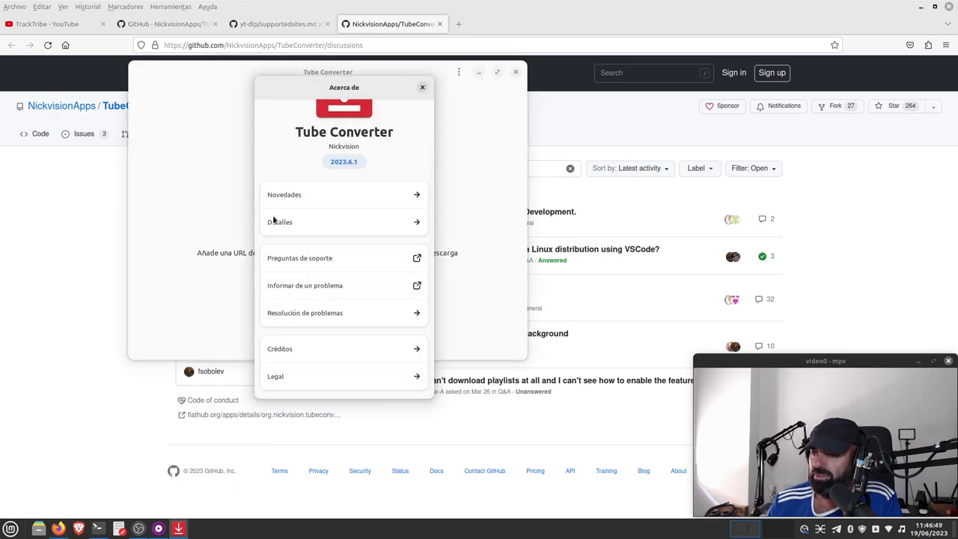
- Close the Acerca de window and minimize the browser, leaving Tube Converter's main window alone on the desktop
click(422, 87)
click(124, 277)
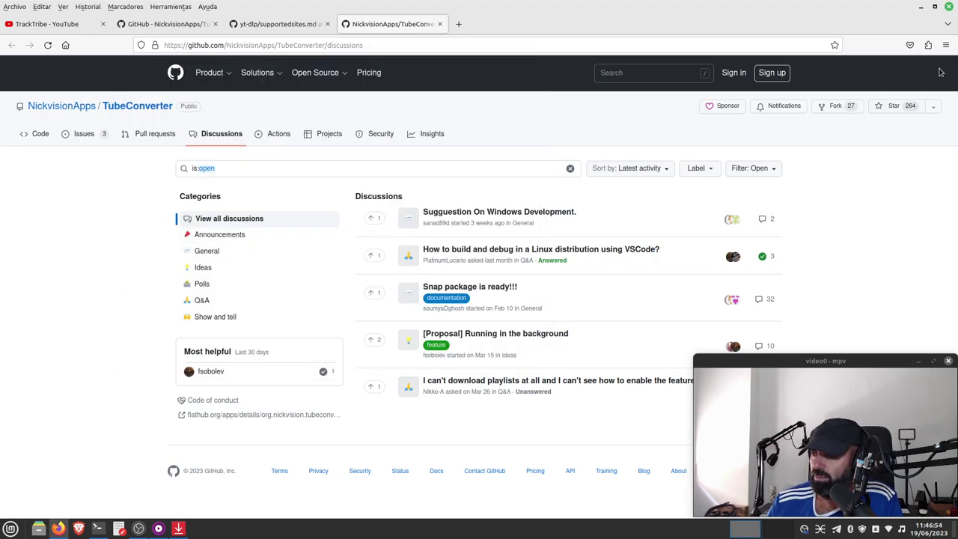
click(922, 9)
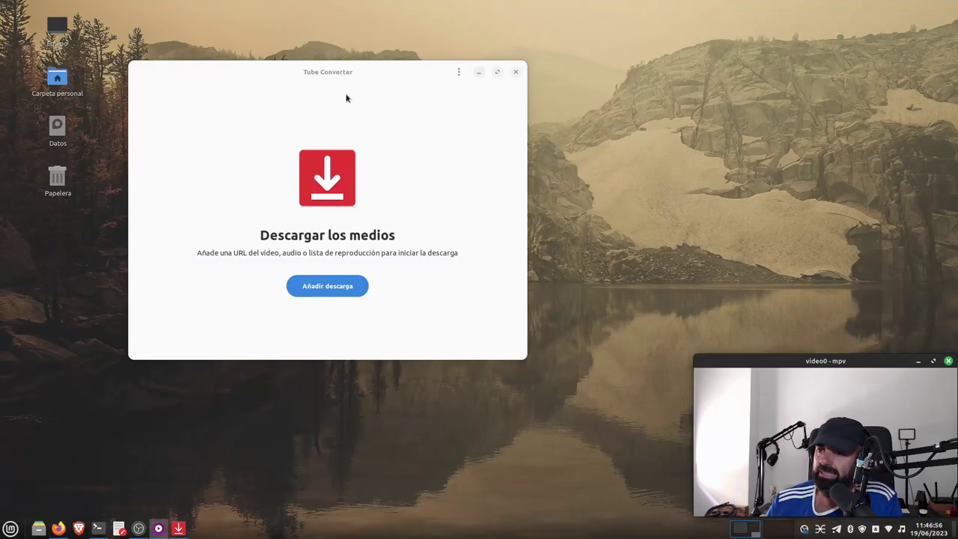
drag(351, 70, 383, 72)
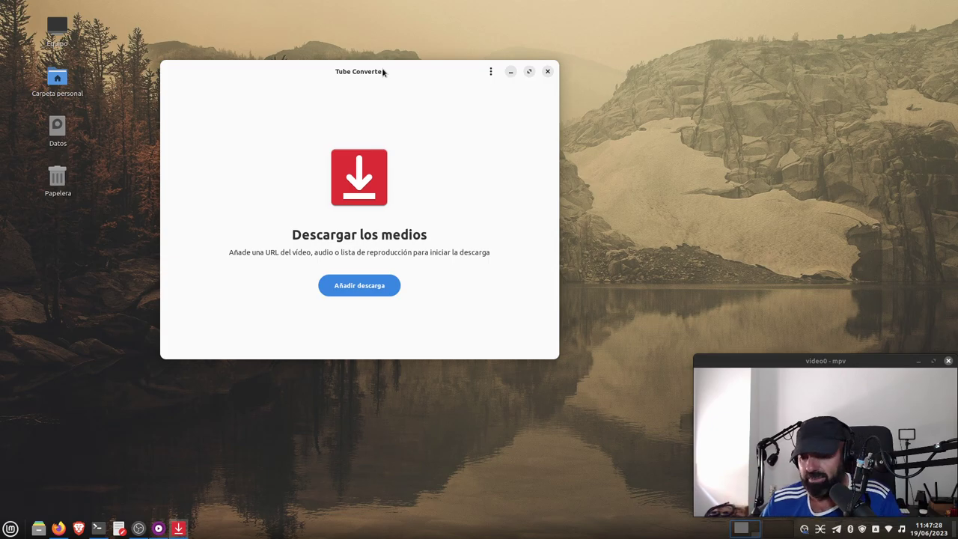
- Switch to Firefox and open the video "Walk Through the Park" from the TrackTribe YouTube channel
click(58, 529)
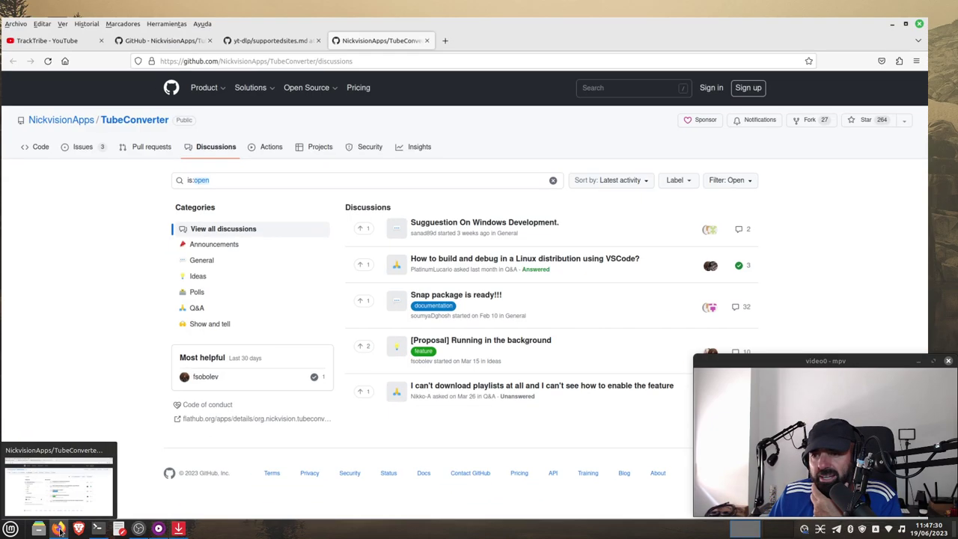
click(47, 23)
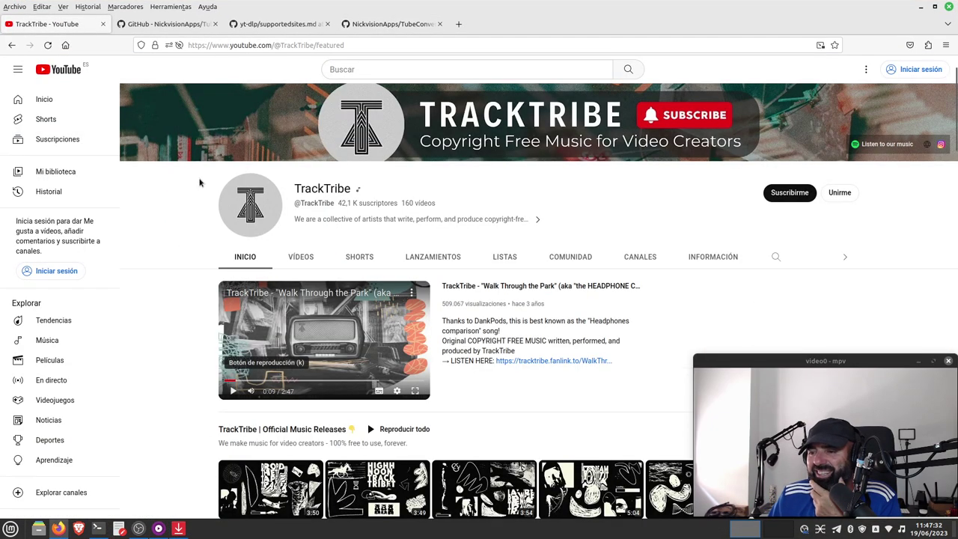
scroll(221, 236, down, 1)
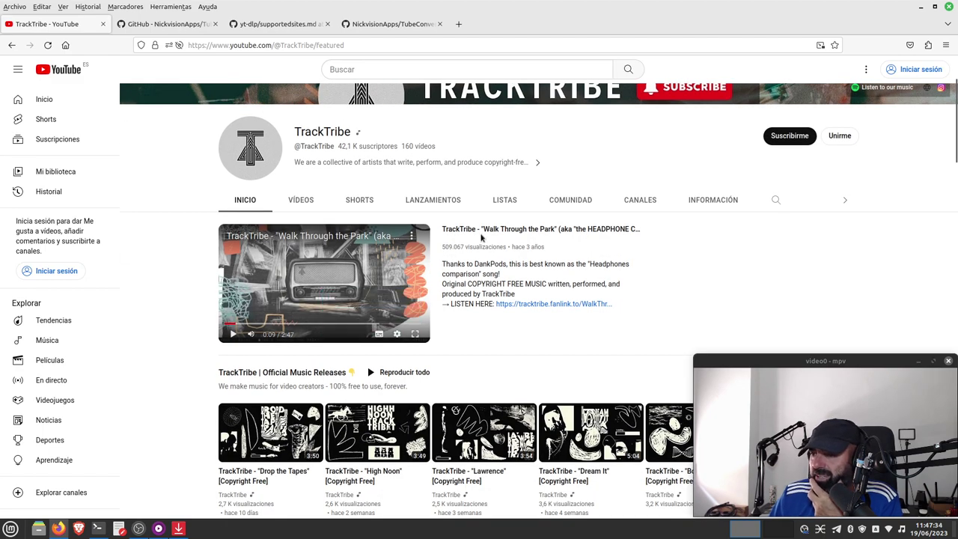
scroll(486, 232, up, 2)
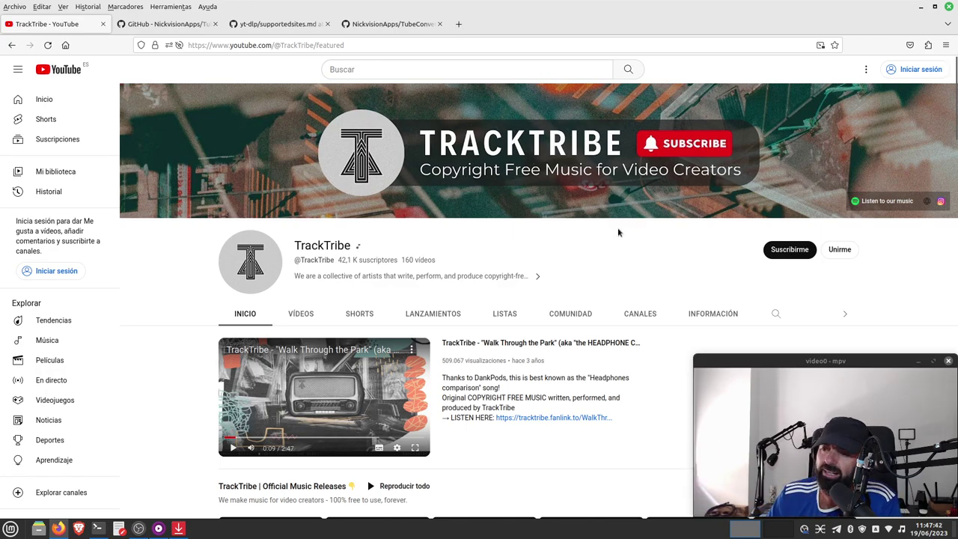
scroll(599, 247, down, 1)
click(526, 292)
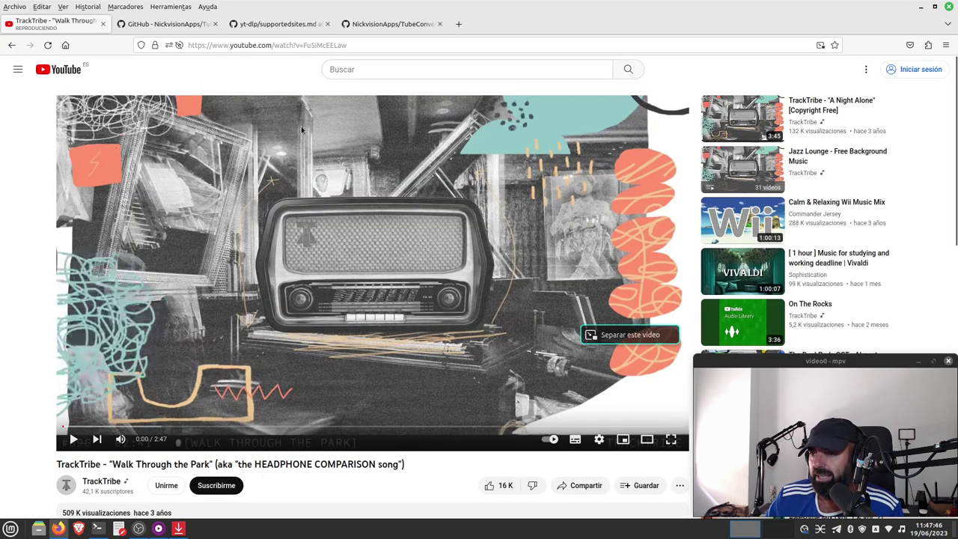
- Copy the URL of the "Walk Through the Park" video and minimize the browser to return to Tube Converter
click(322, 45)
right_click(322, 46)
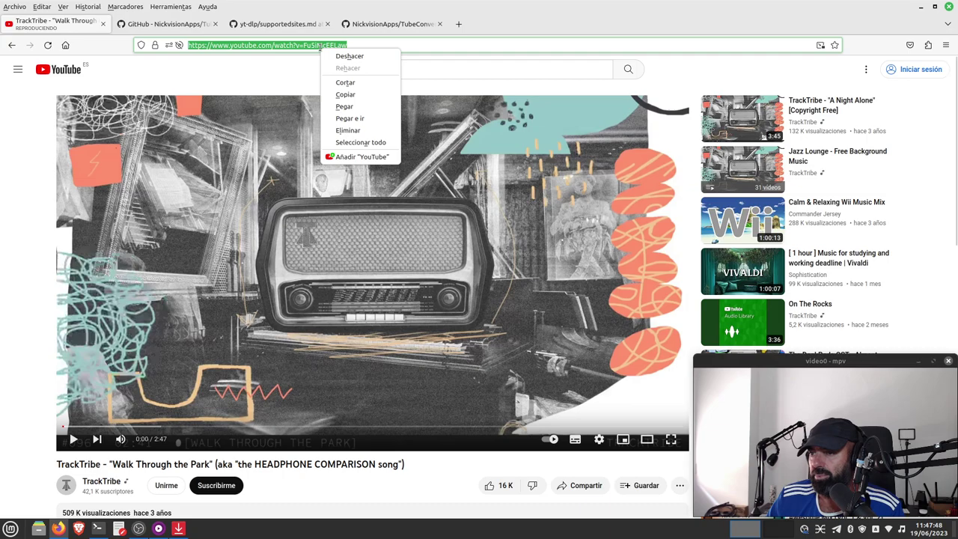
click(344, 95)
click(922, 7)
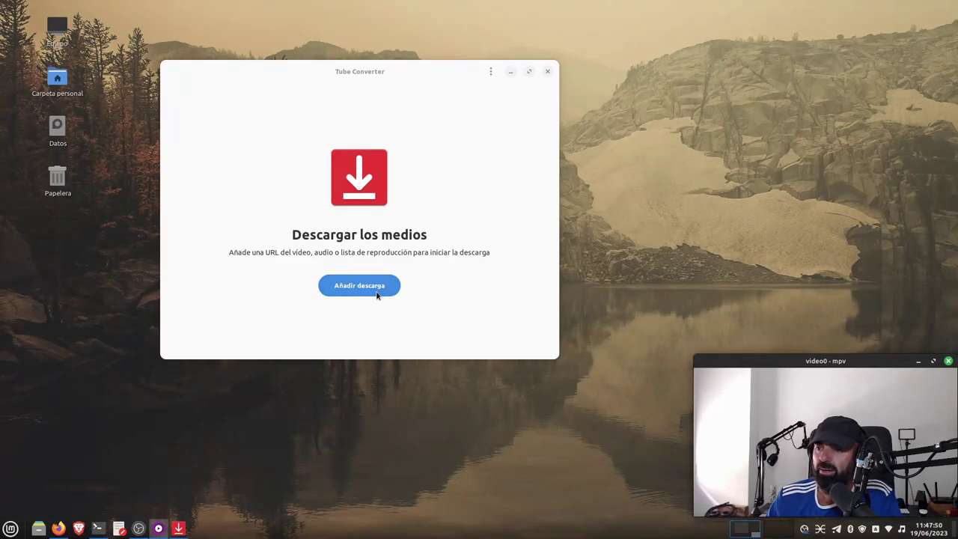
- In Preferencias, review the theme choices, set the completed-notification trigger to "Cuando finalicen todas l…", and enable Permitir la ejecución en segundo plano
click(491, 71)
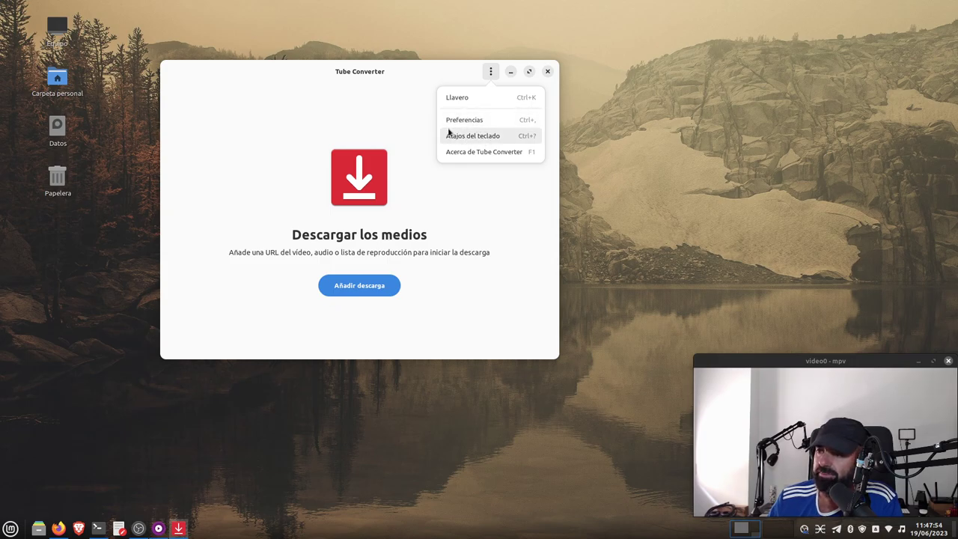
click(470, 122)
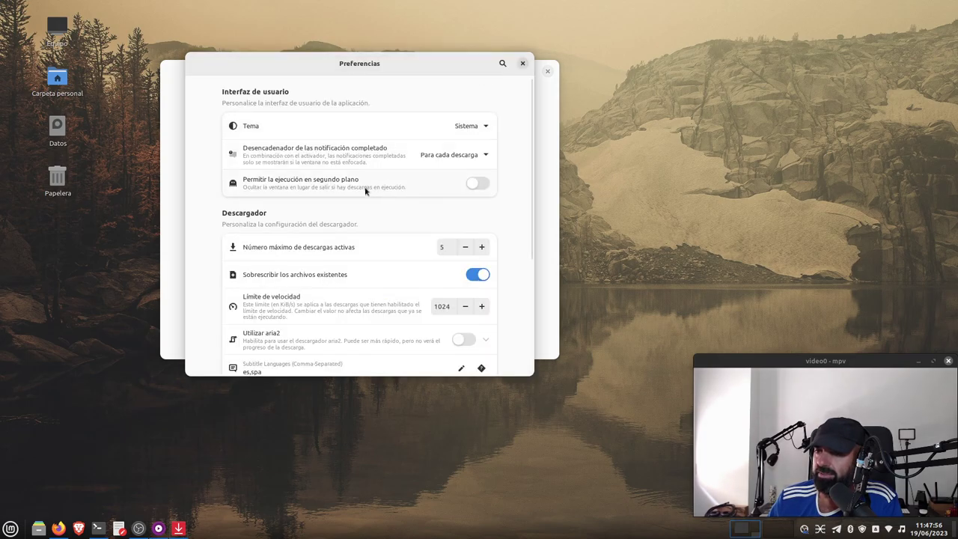
click(467, 128)
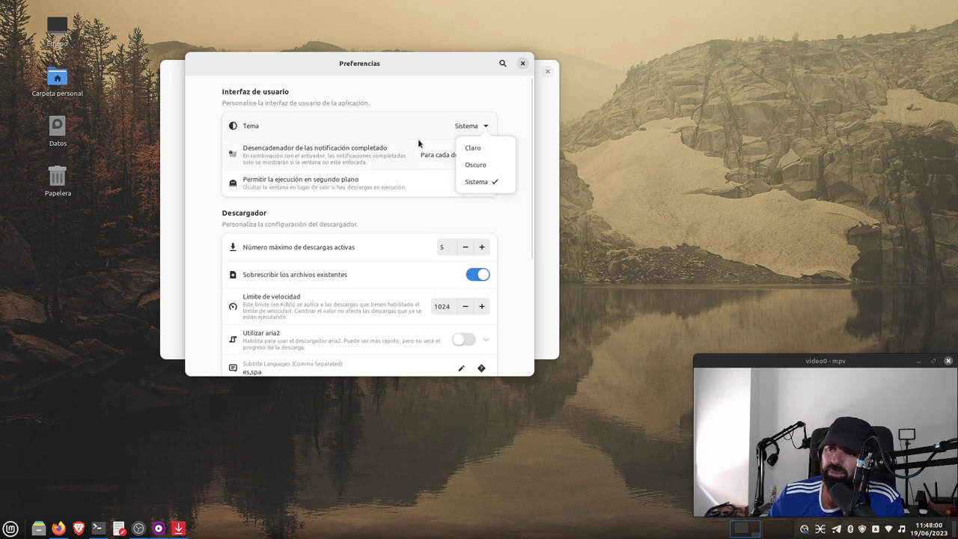
click(416, 68)
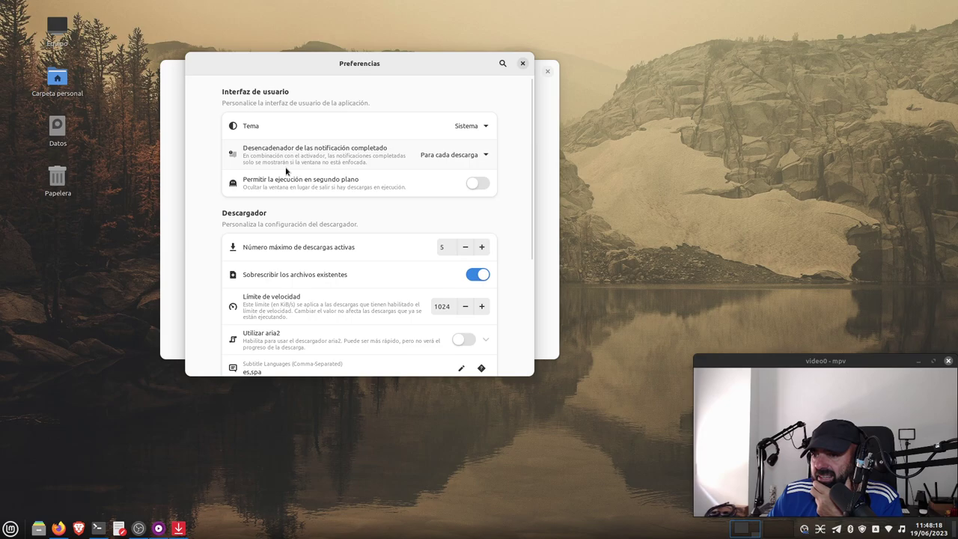
click(442, 156)
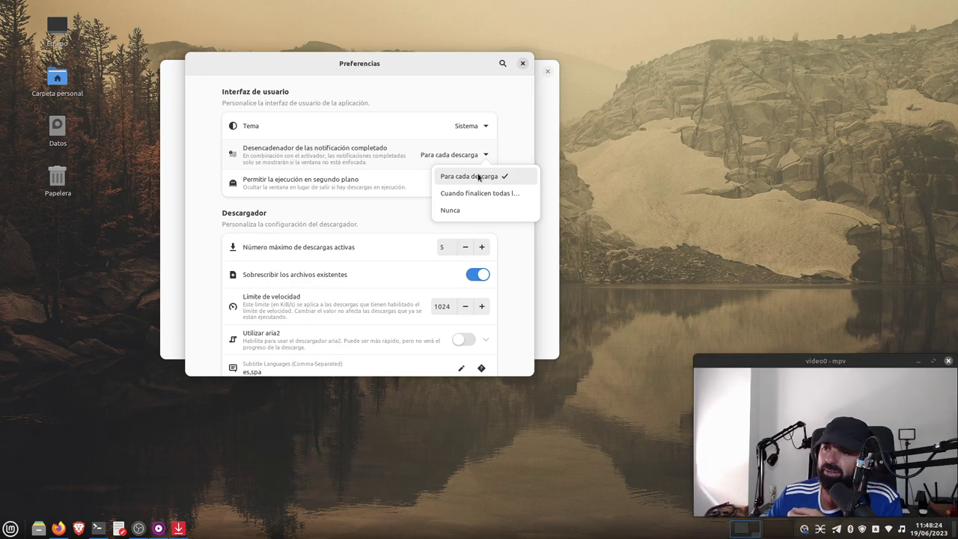
click(506, 196)
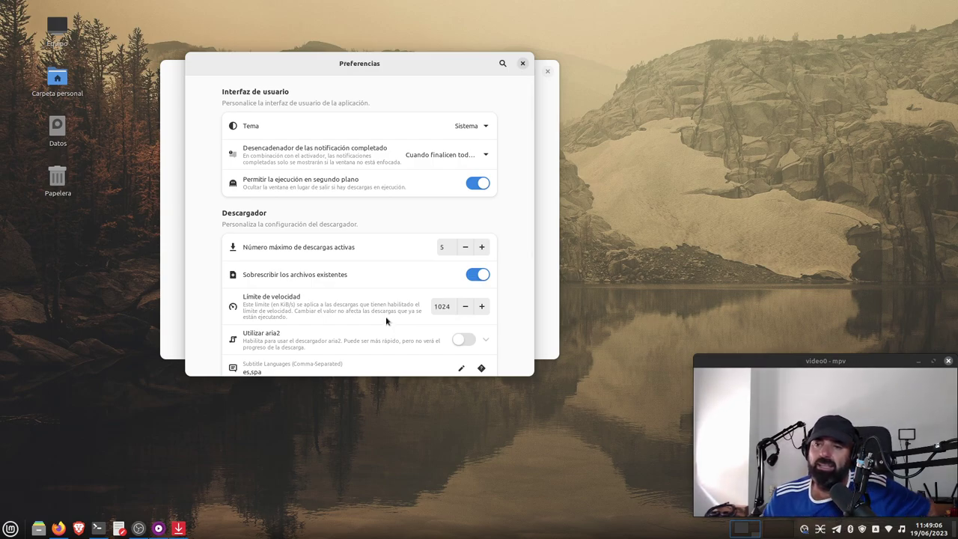
- Set the Límite de velocidad in the Descargador preferences to 4096 KiB/s
click(482, 307)
click(482, 307)
click(482, 307)
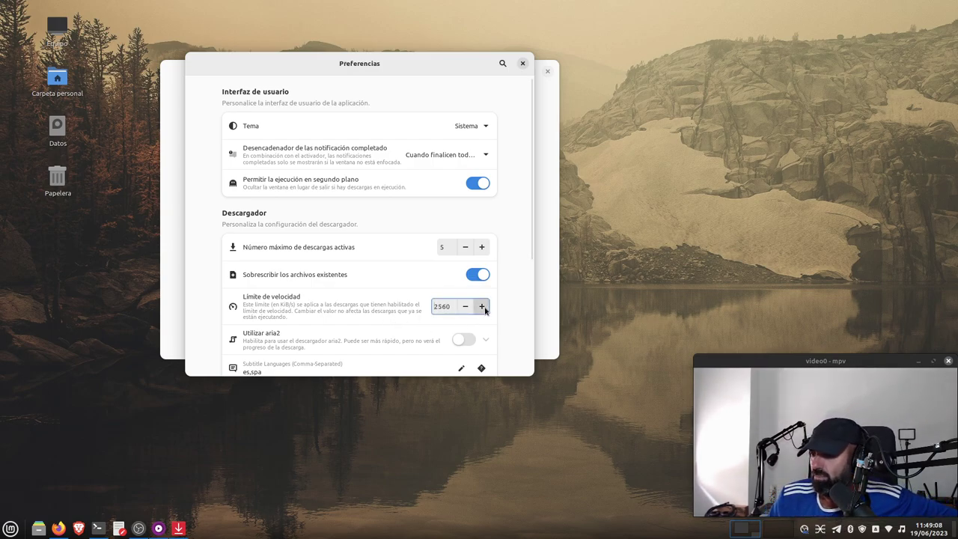
click(482, 307)
click(481, 307)
click(481, 307)
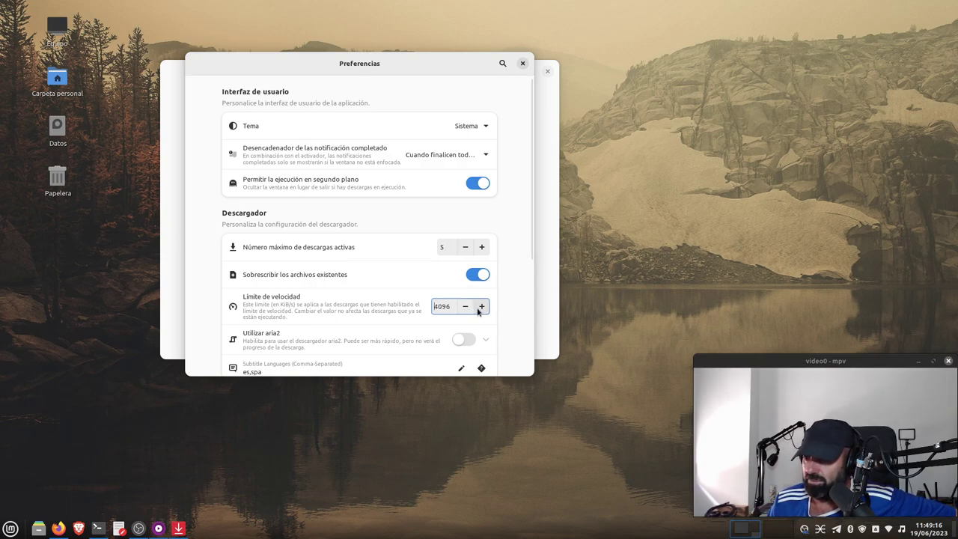
click(467, 307)
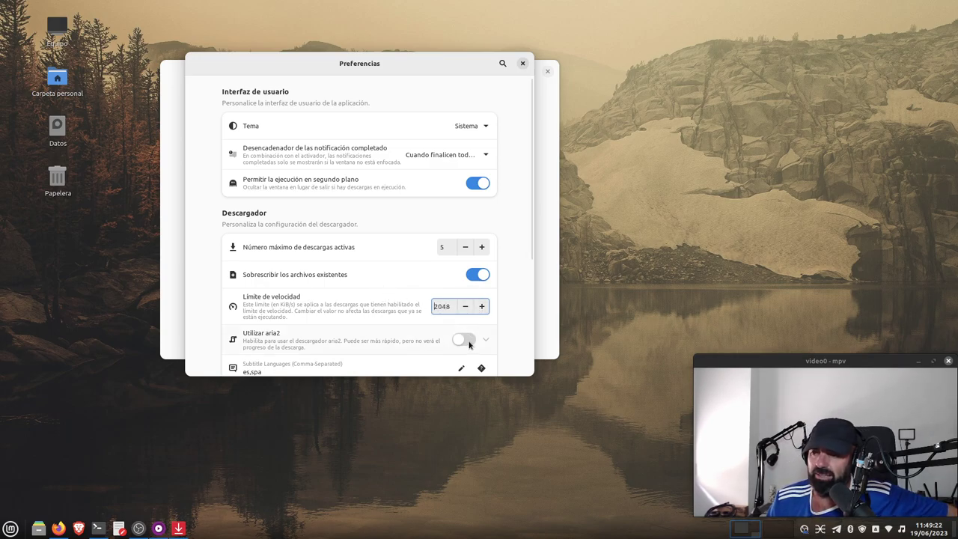
click(482, 306)
click(482, 307)
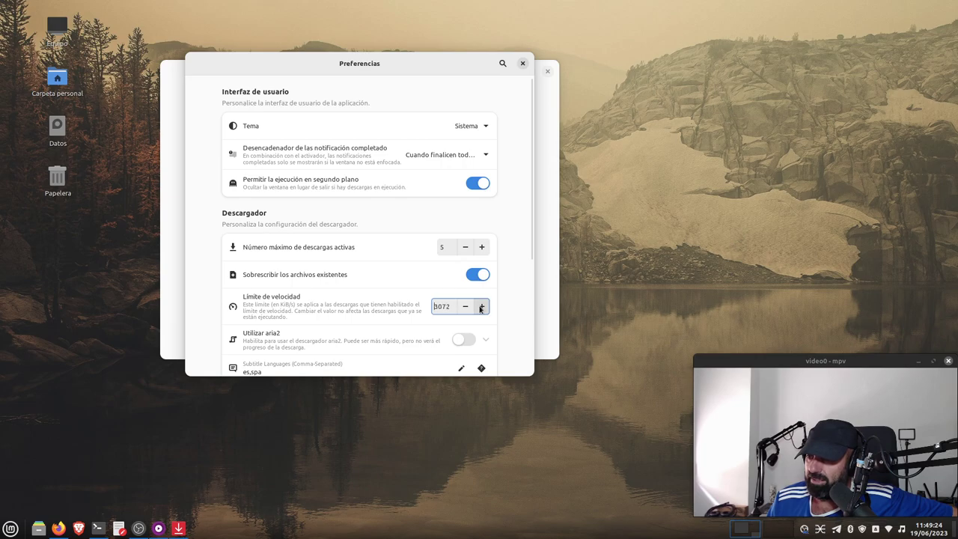
click(483, 307)
click(482, 306)
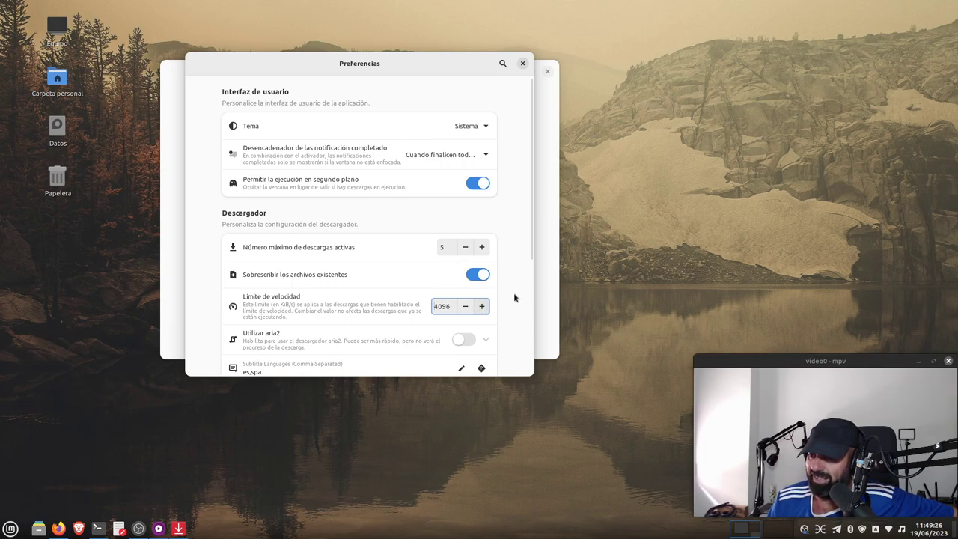
- Review the remaining Descargador and Conversor preferences, including aria2, subtitle languages, cookies and metadata, and close Preferencias
scroll(530, 273, down, 1)
scroll(529, 273, down, 2)
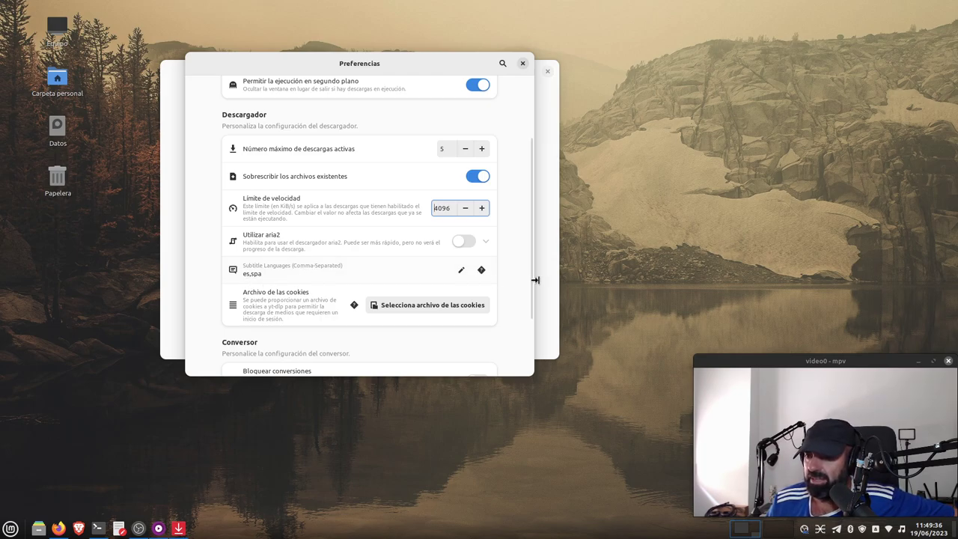
scroll(527, 302, down, 3)
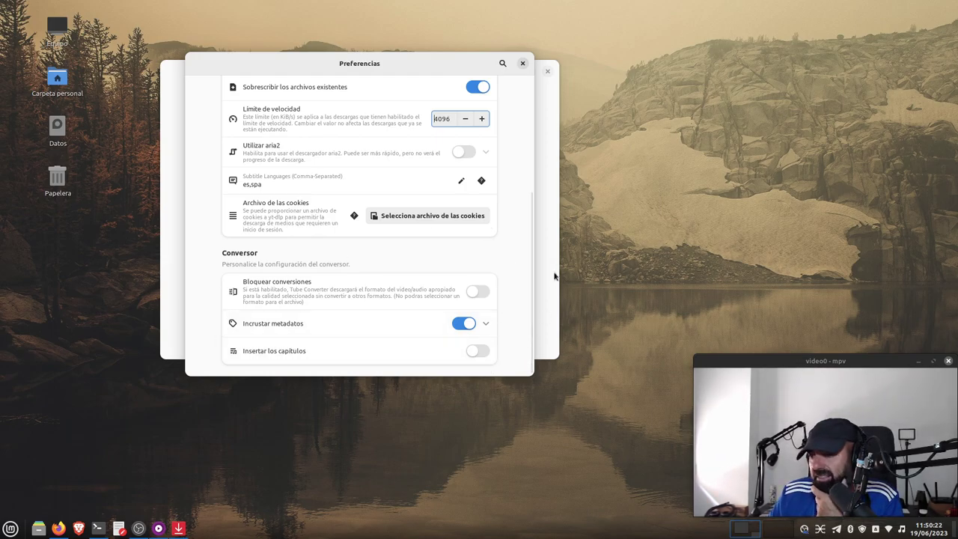
drag(529, 365, 558, 168)
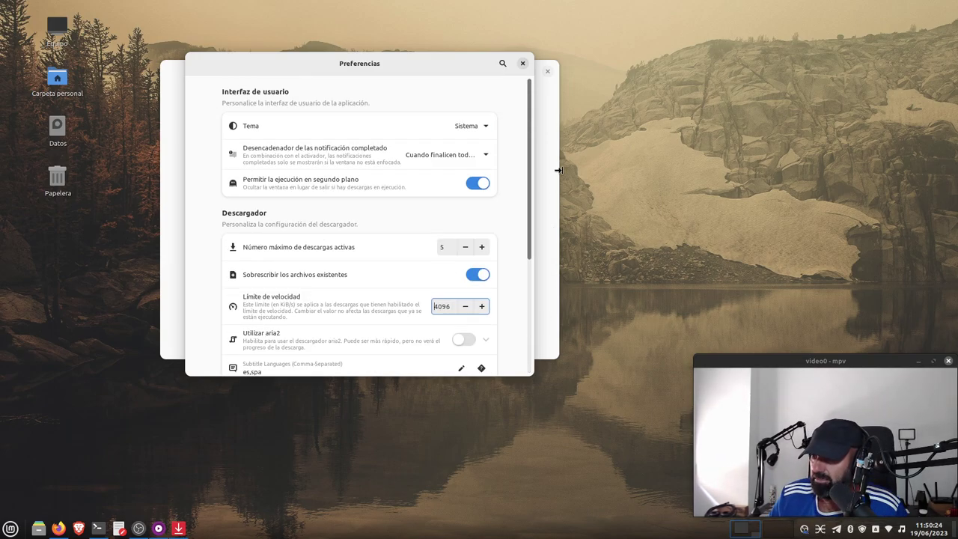
click(522, 63)
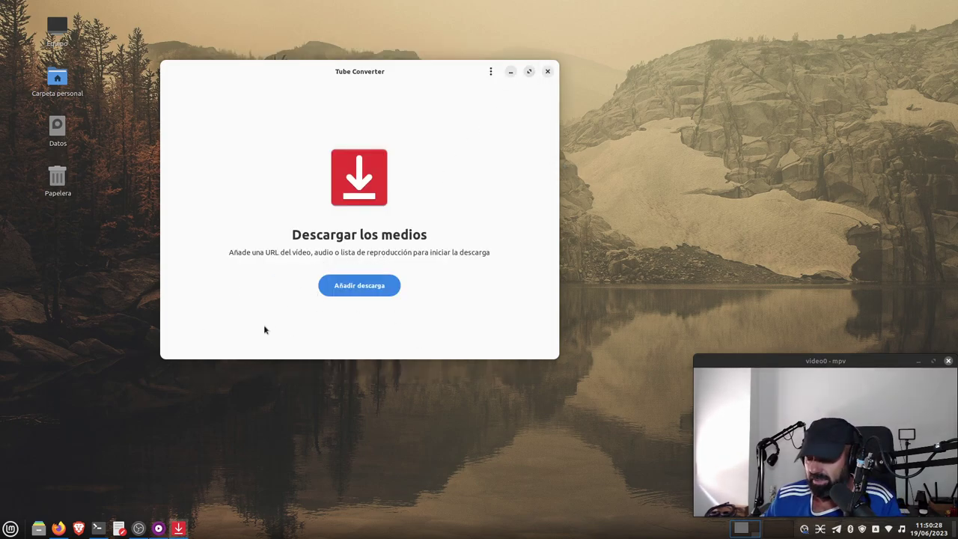
- Add a download with the copied "Walk Through the Park" URL, check it against the Firefox page, and verify it
click(357, 289)
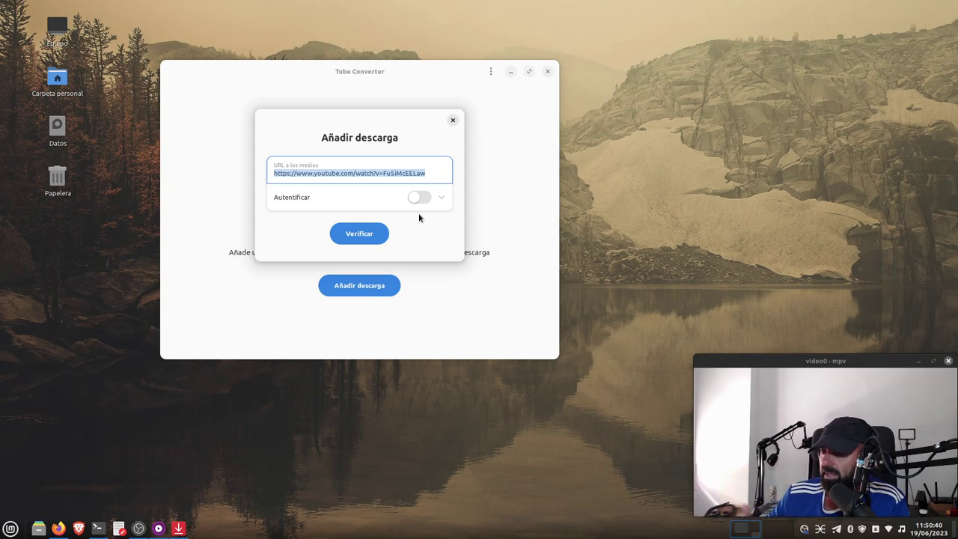
click(59, 528)
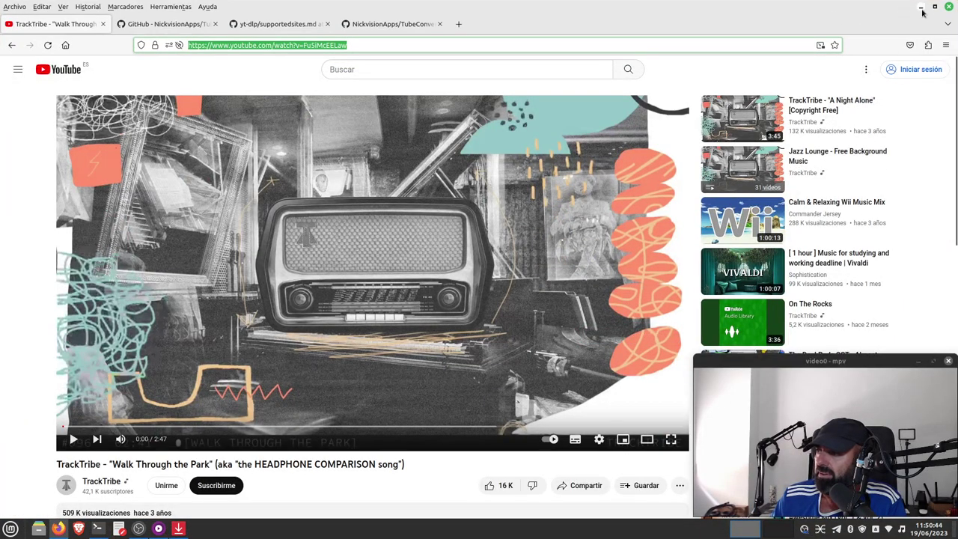
click(923, 9)
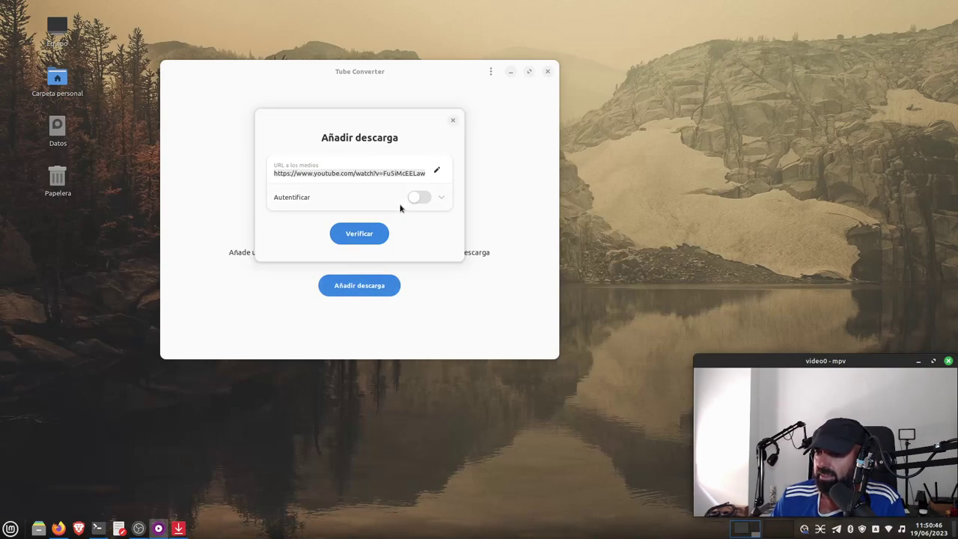
click(364, 238)
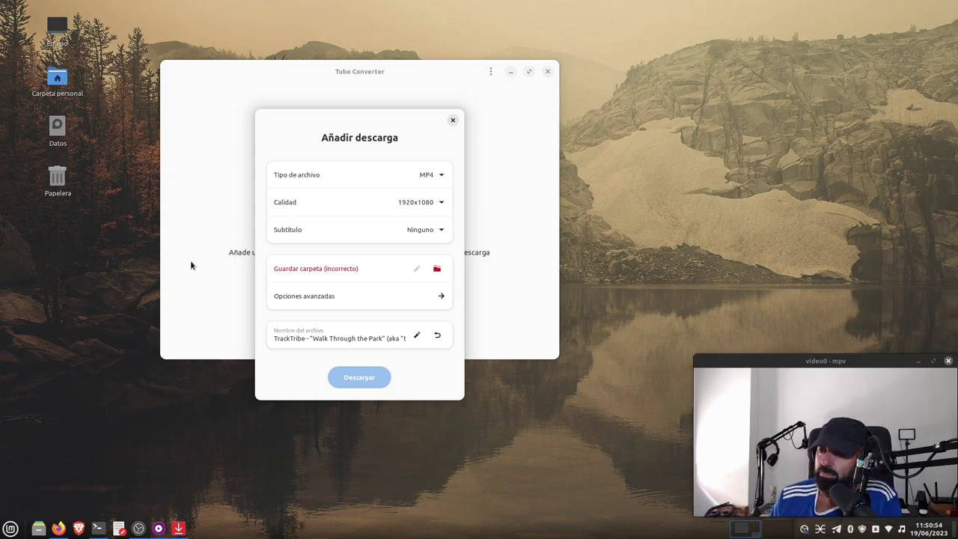
- Set the download's file type to MP3 and keep its quality at Mejor
click(396, 178)
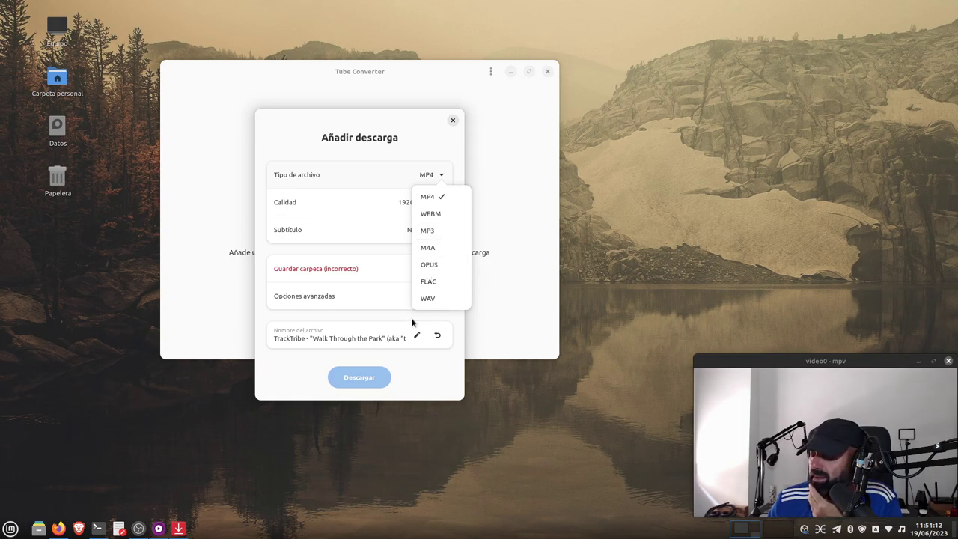
click(440, 232)
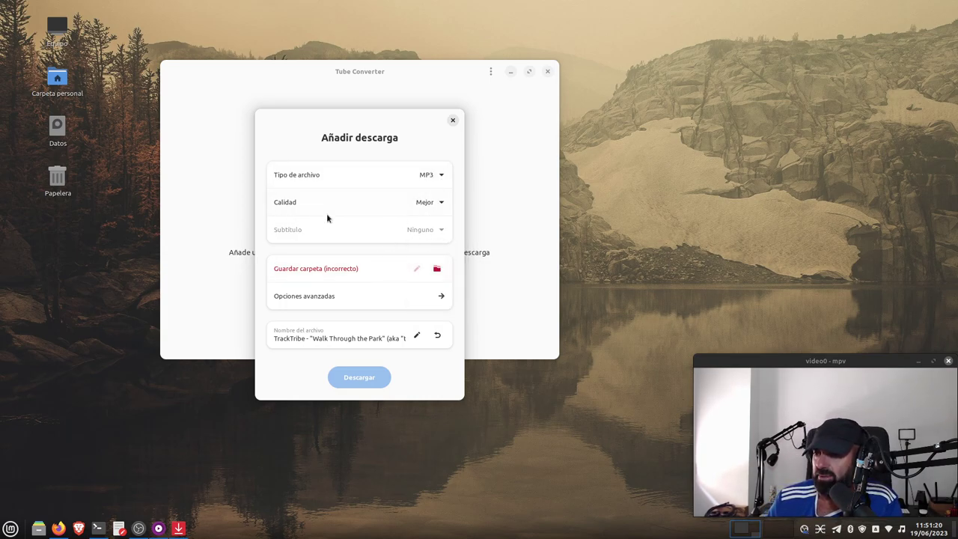
click(349, 206)
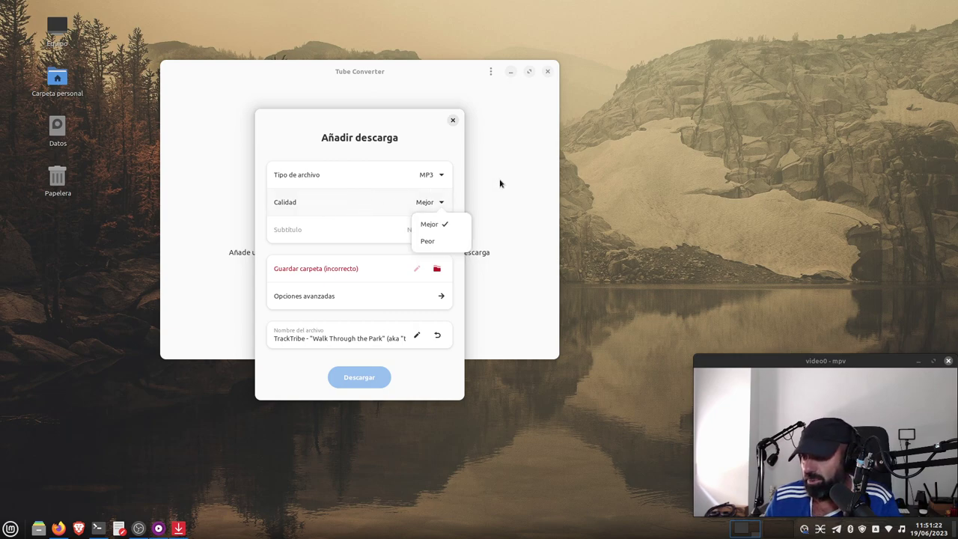
click(337, 209)
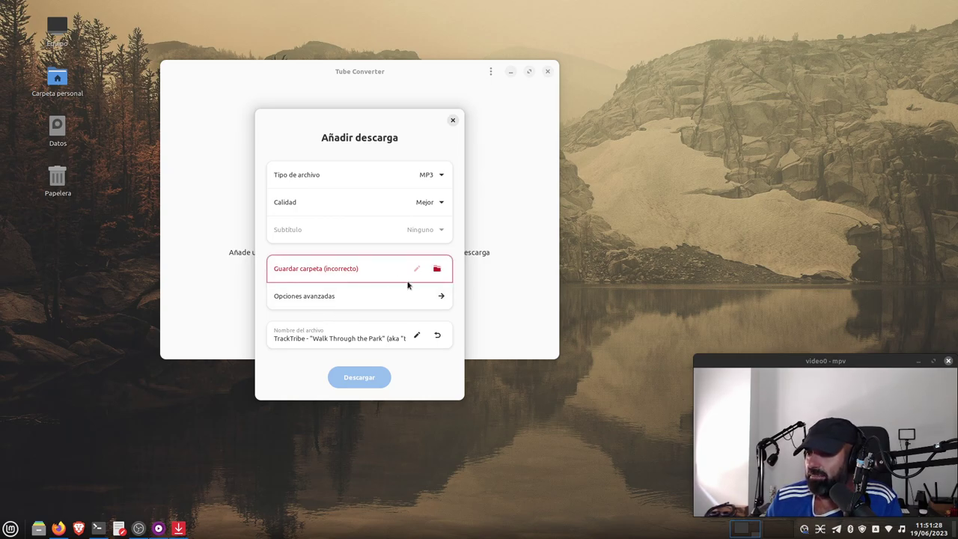
- Choose the Música folder as the save location for the download
click(437, 269)
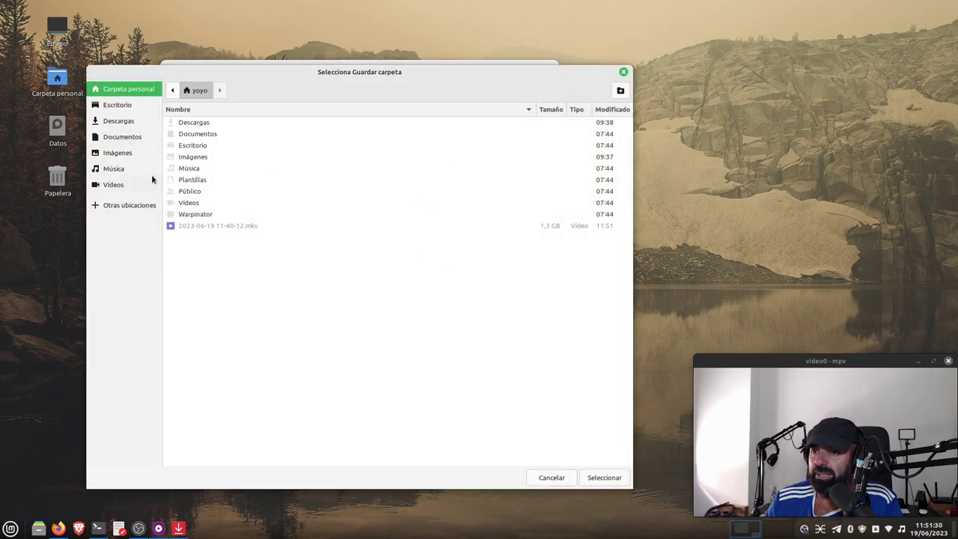
click(122, 171)
click(604, 477)
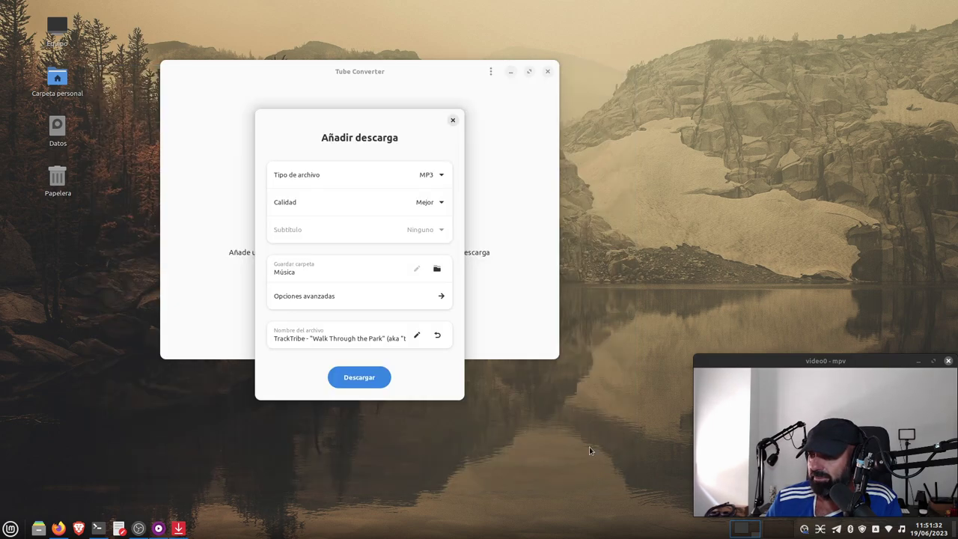
- Review the advanced download options, compare the file name with the video's title in Firefox, and start the MP3 download
click(436, 298)
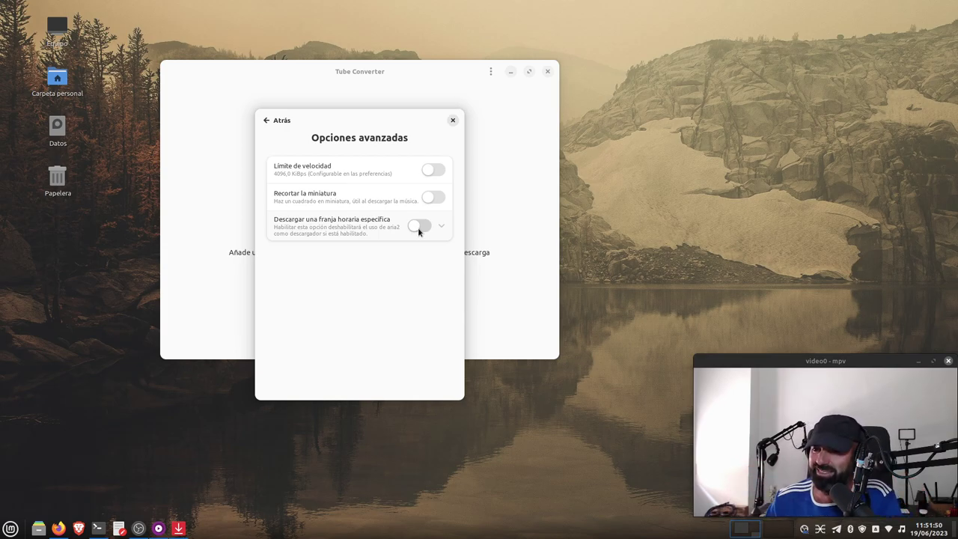
click(262, 123)
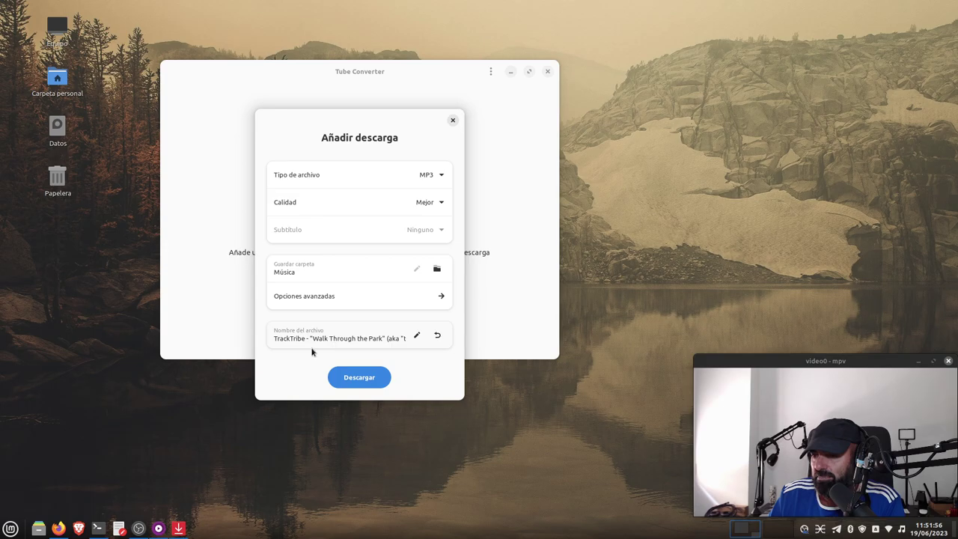
click(58, 528)
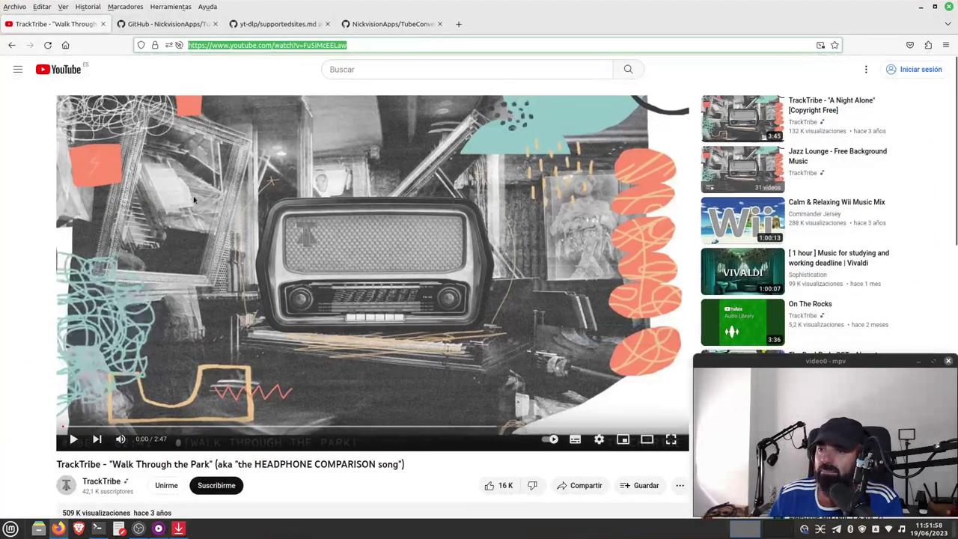
click(920, 8)
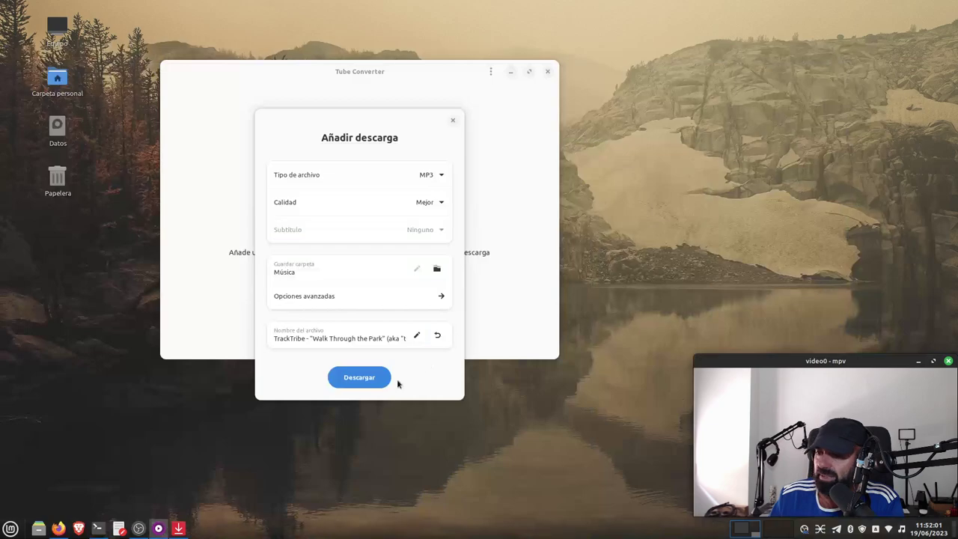
click(359, 377)
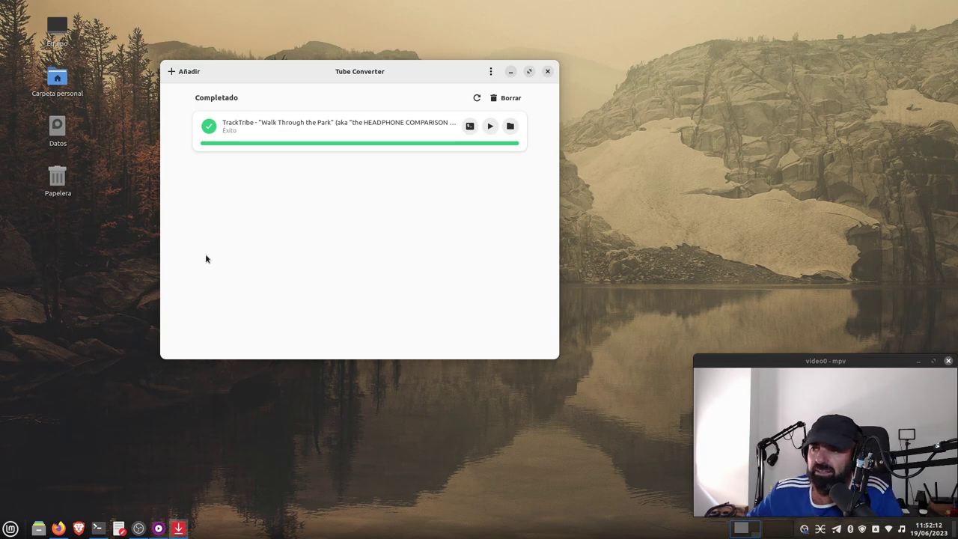
- Read through the log of the completed "Walk Through the Park" download and hide it again
click(470, 127)
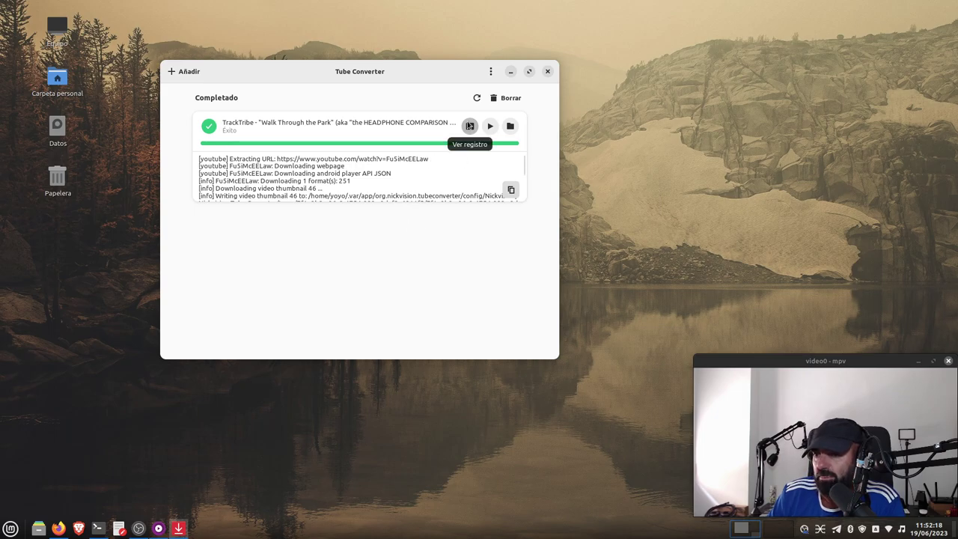
scroll(442, 178, down, 2)
scroll(442, 179, down, 3)
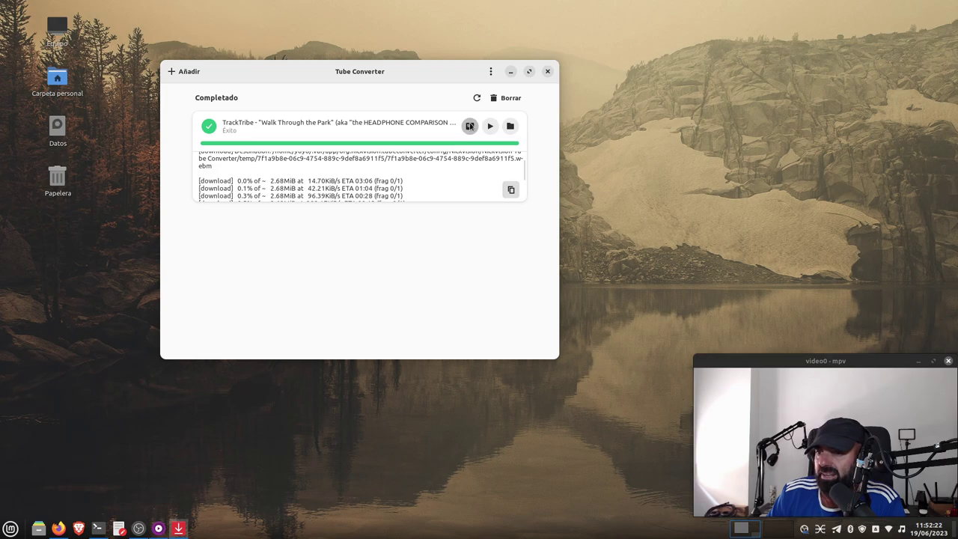
click(470, 126)
- View the applications offered for playing the downloaded MP3, cancel the choice, and open the folder containing the file
click(489, 126)
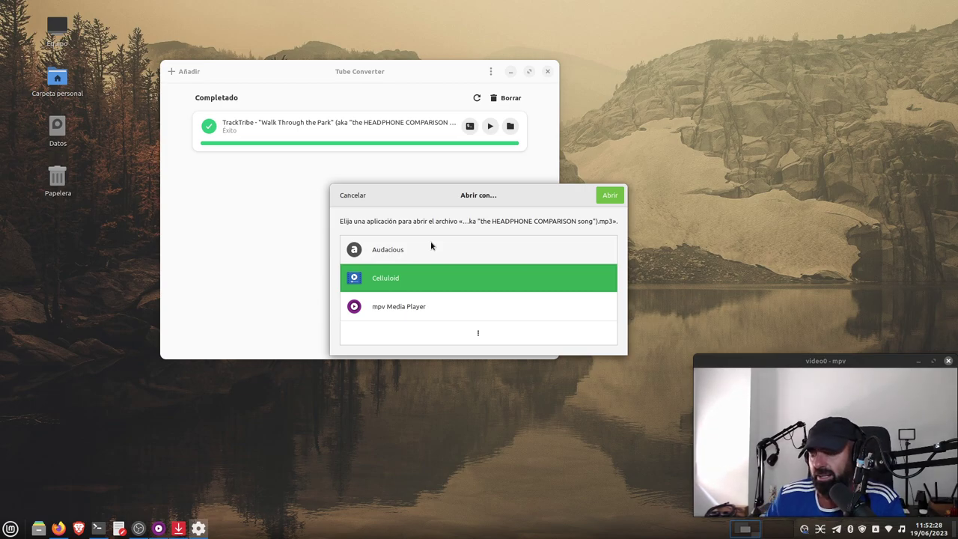
click(358, 197)
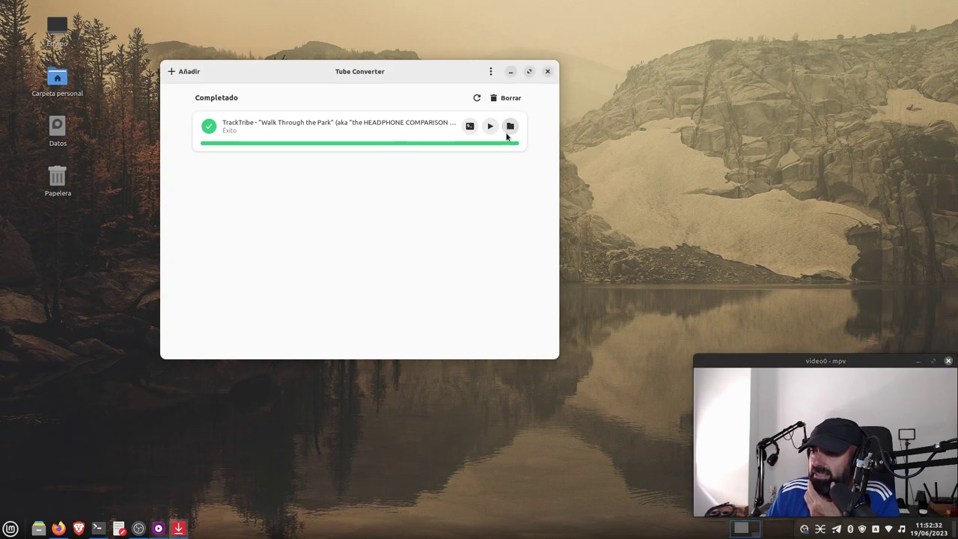
click(510, 125)
click(394, 225)
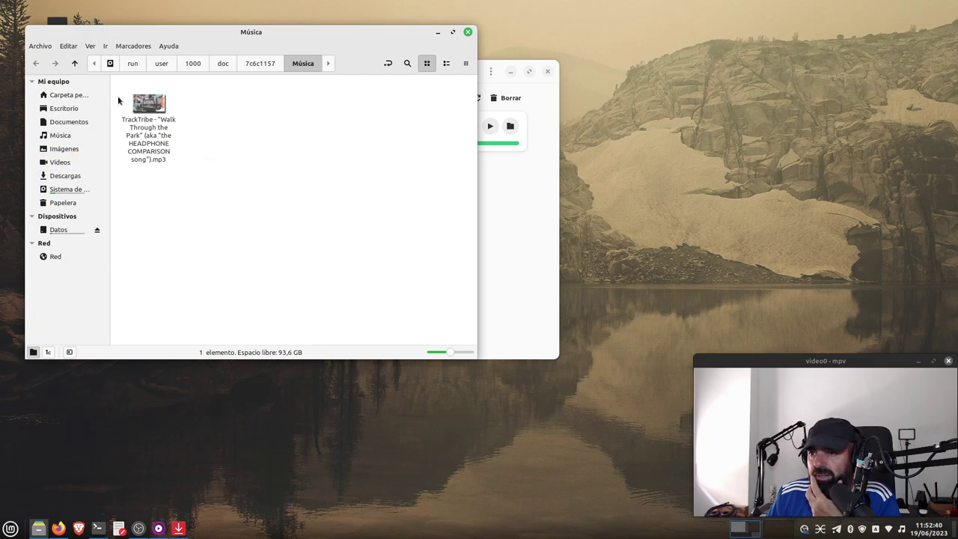
- Open the Música folder in the home directory and inspect the properties of the downloaded "Walk Through the Park" MP3
click(67, 140)
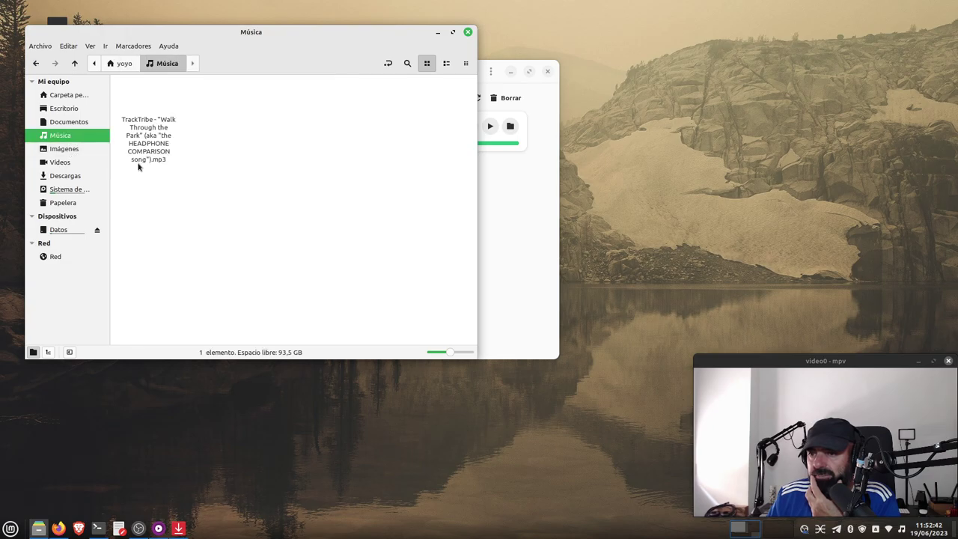
click(151, 115)
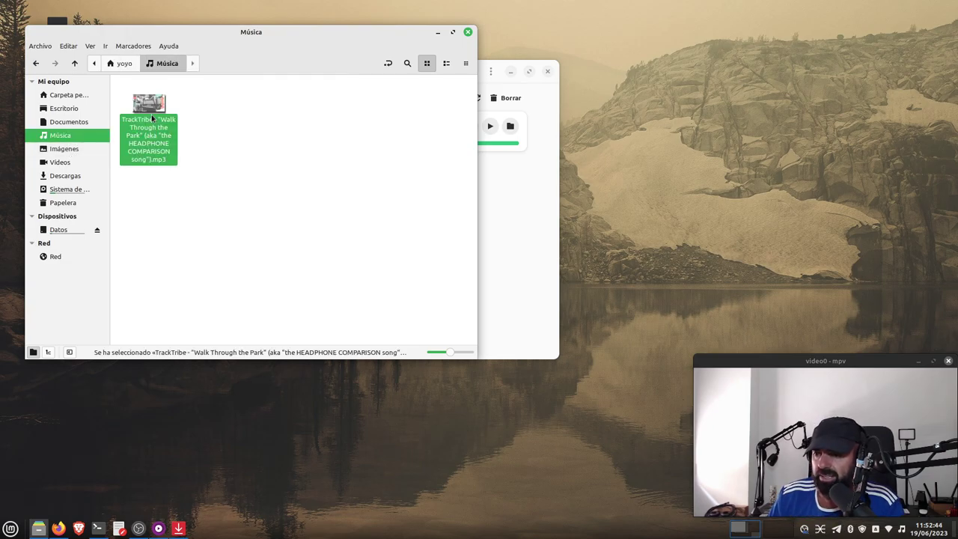
right_click(151, 114)
click(198, 273)
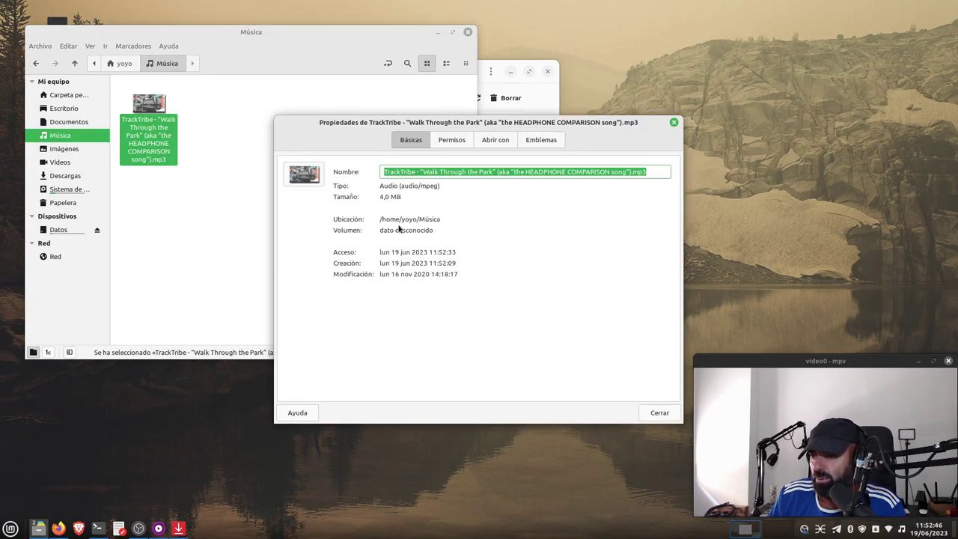
click(673, 123)
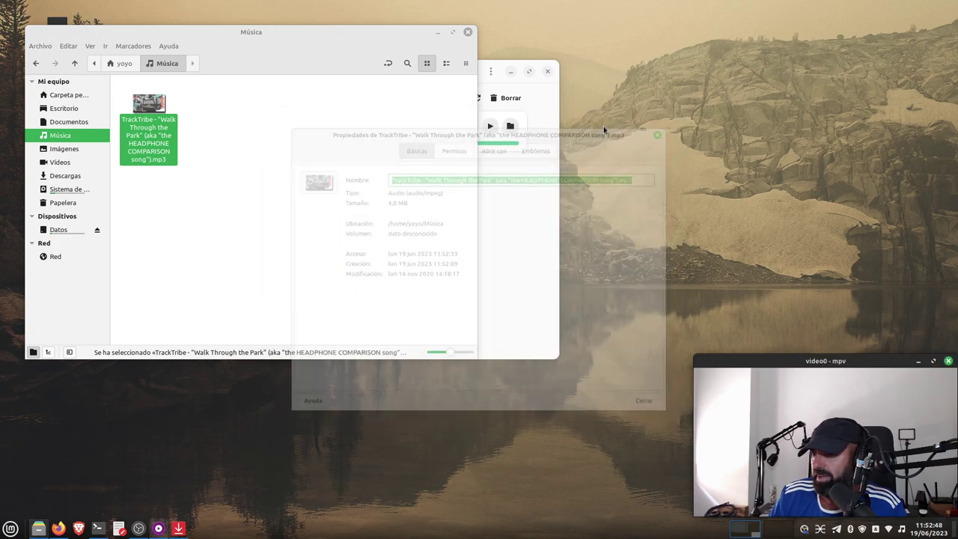
click(239, 137)
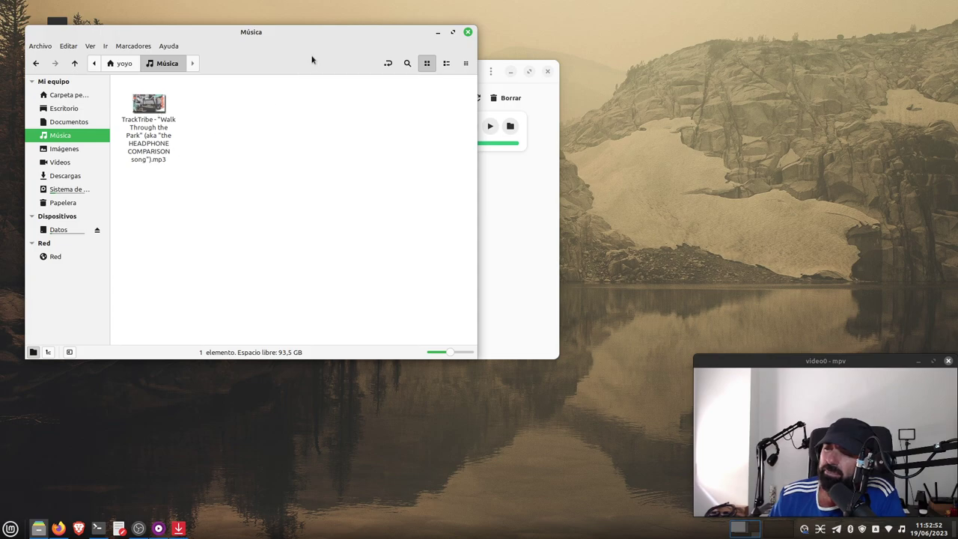
- Close Tube Converter and minimise the Música folder window to clear the desktop
drag(307, 48, 502, 228)
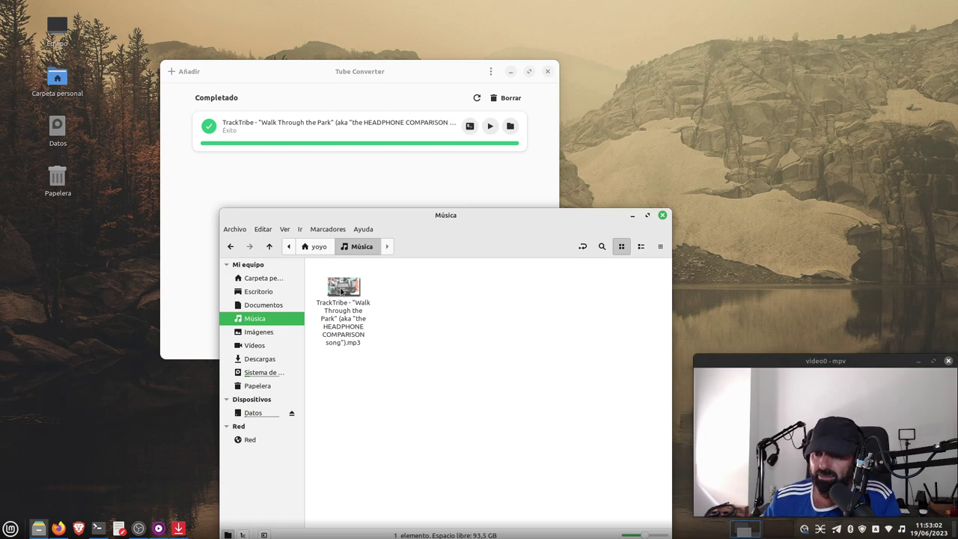
drag(464, 224, 441, 185)
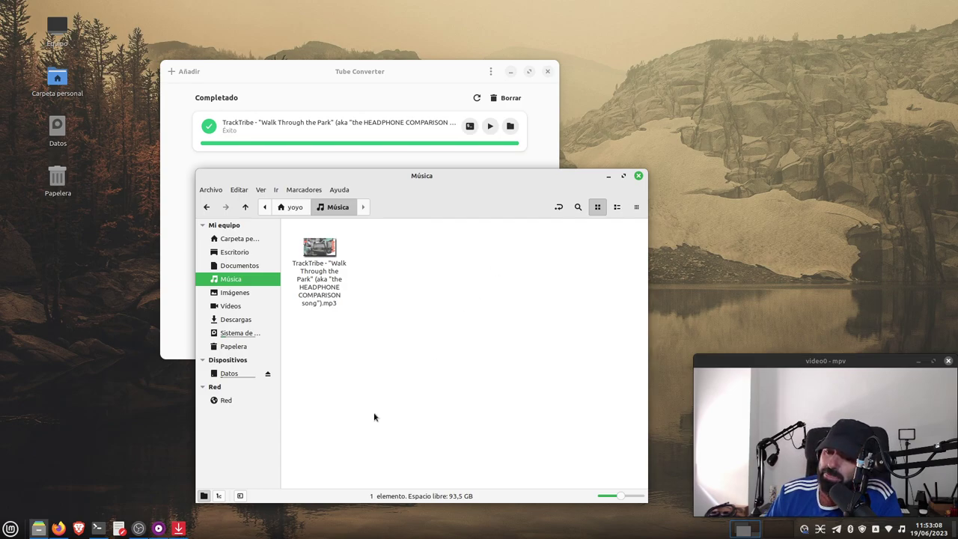
click(179, 529)
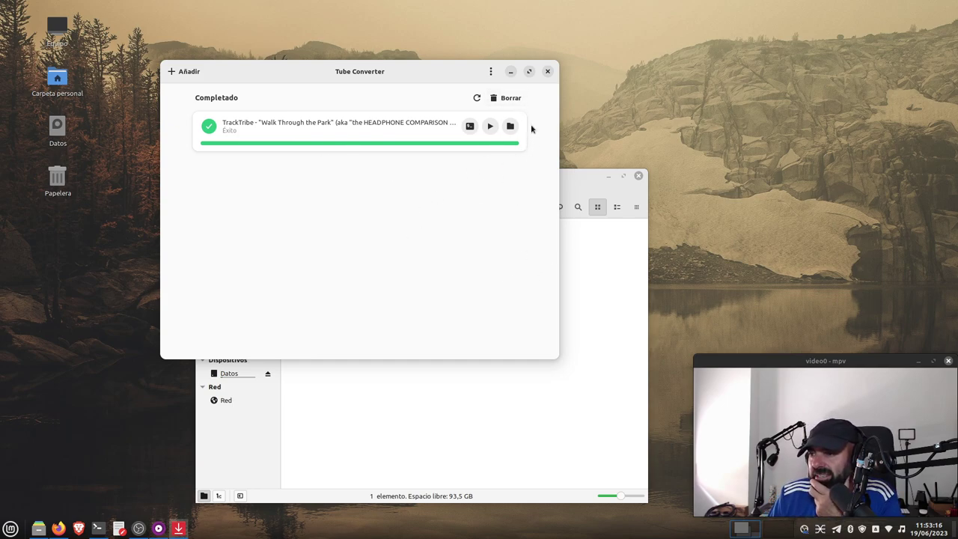
click(546, 72)
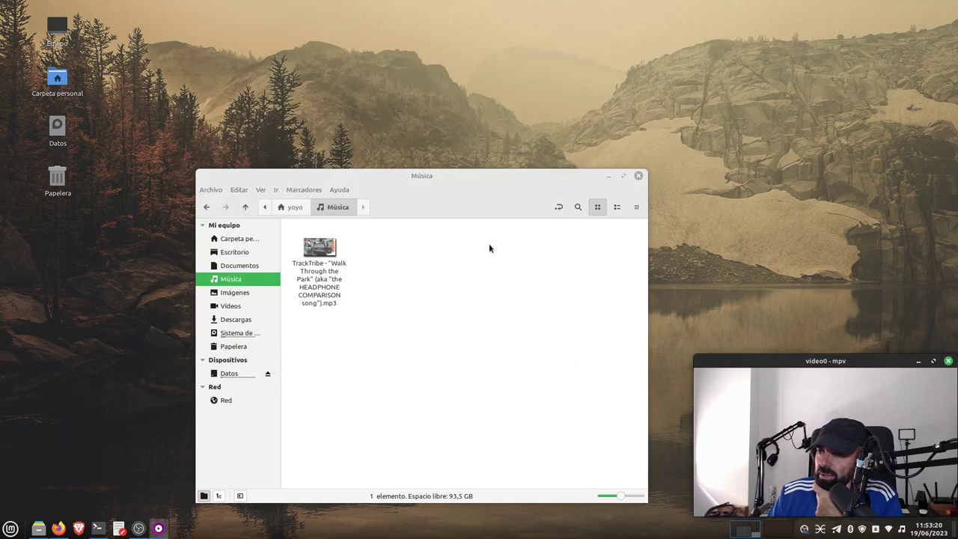
drag(506, 177, 451, 112)
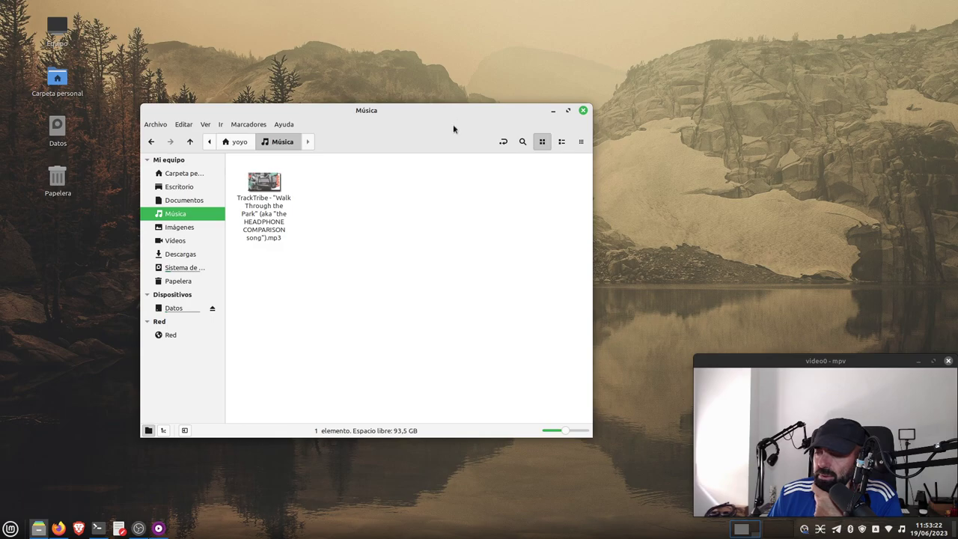
click(280, 193)
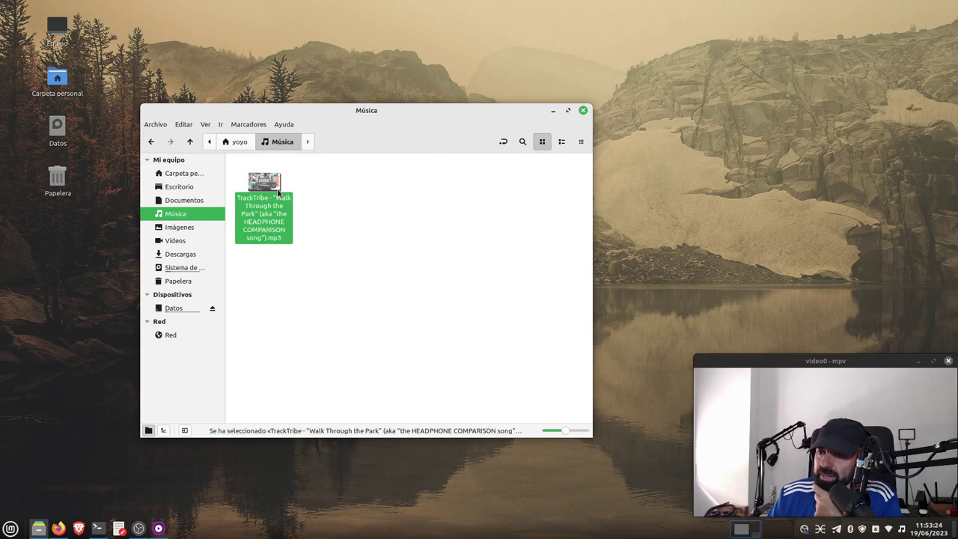
click(323, 212)
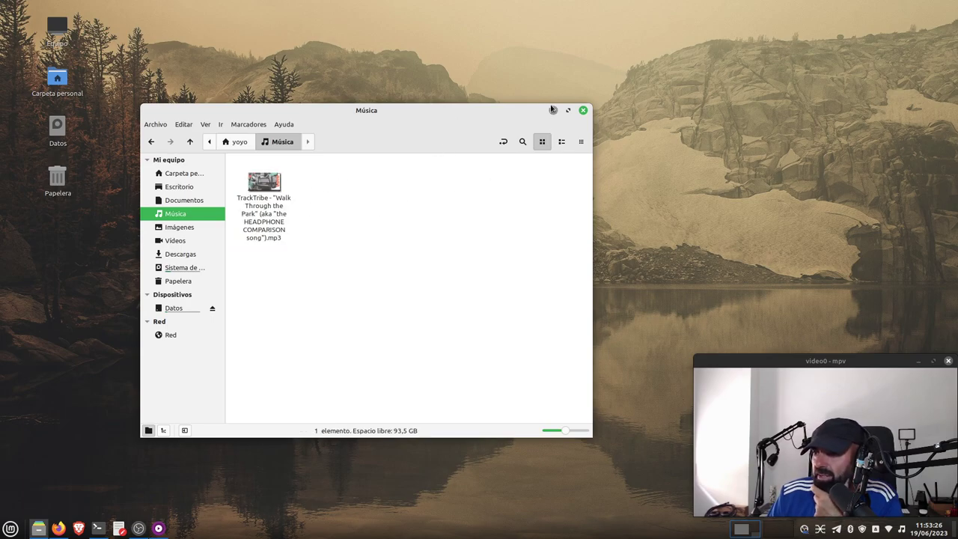
click(553, 110)
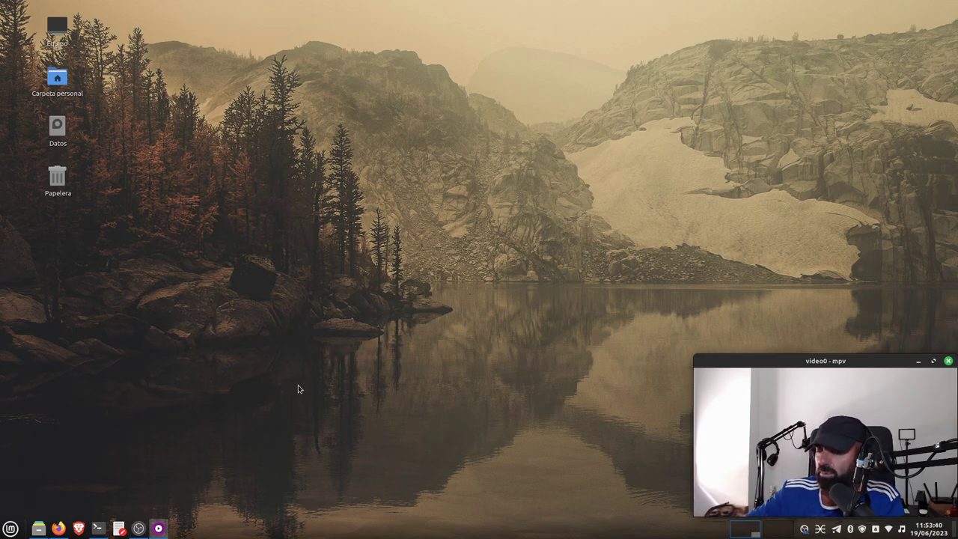
- In Firefox, open the "Jazz Lounge - Free Background Music" playlist from the TrackTribe channel's playlists and pause its first video
click(60, 529)
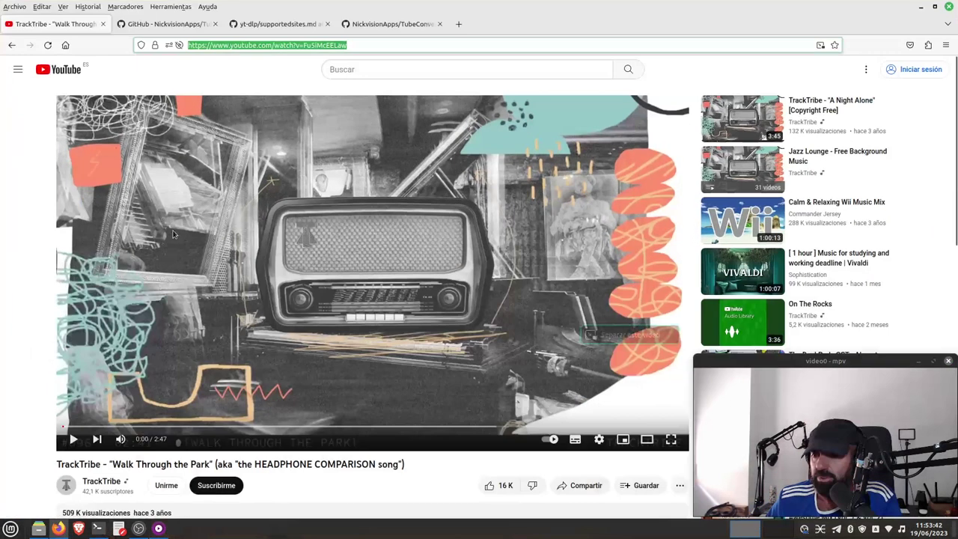
scroll(214, 302, down, 2)
click(92, 367)
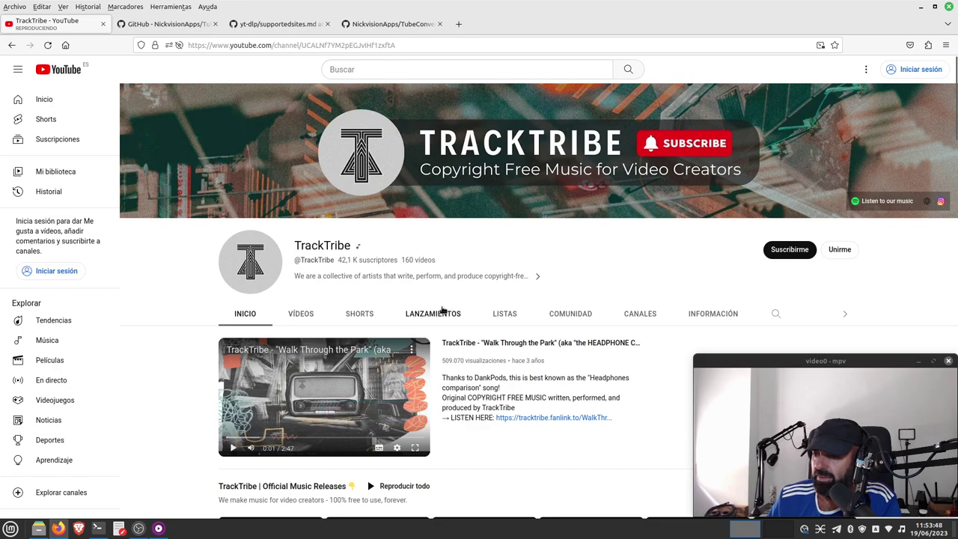
click(513, 315)
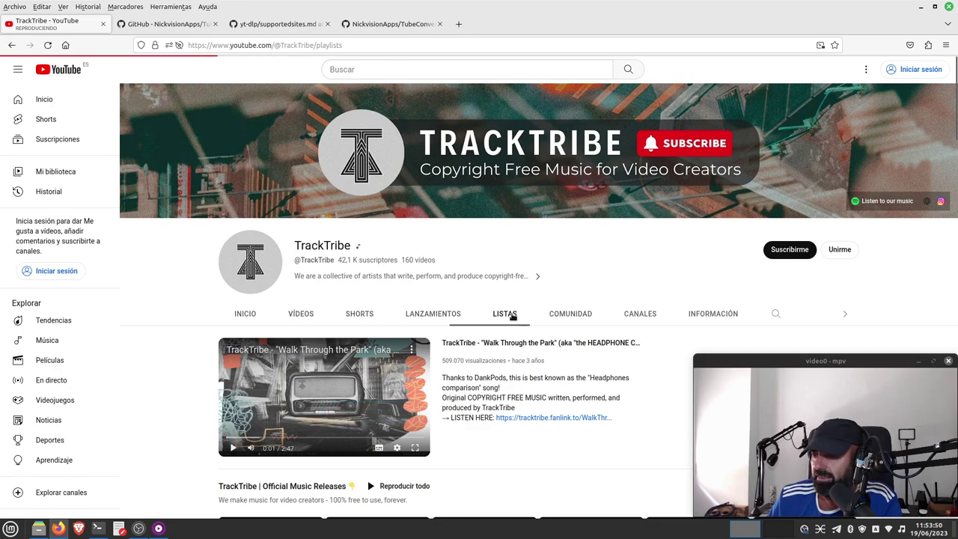
scroll(161, 287, down, 3)
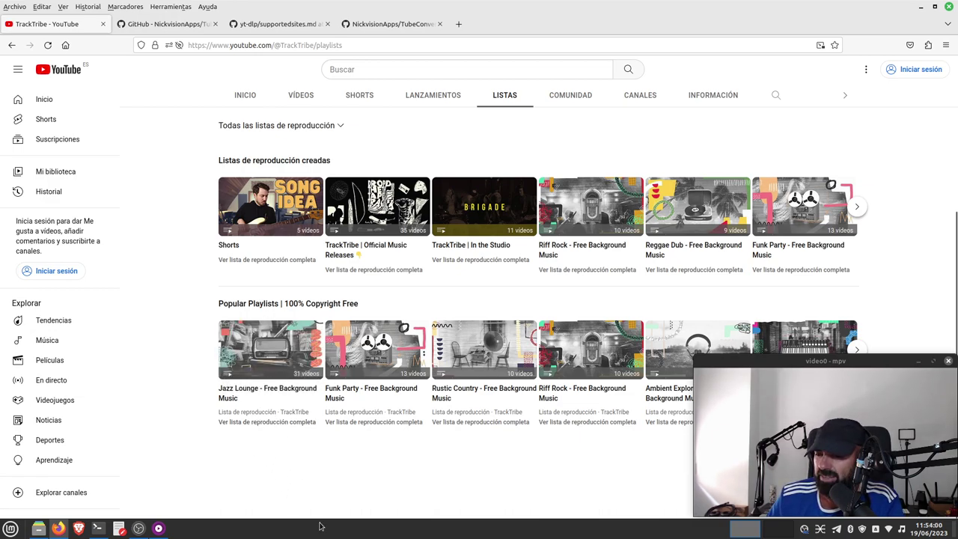
mouse_move(294, 358)
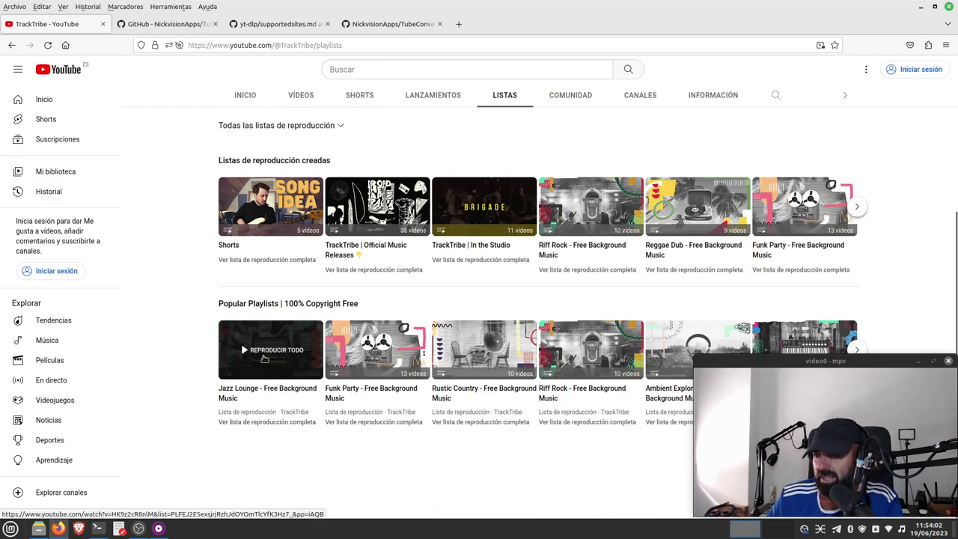
click(264, 351)
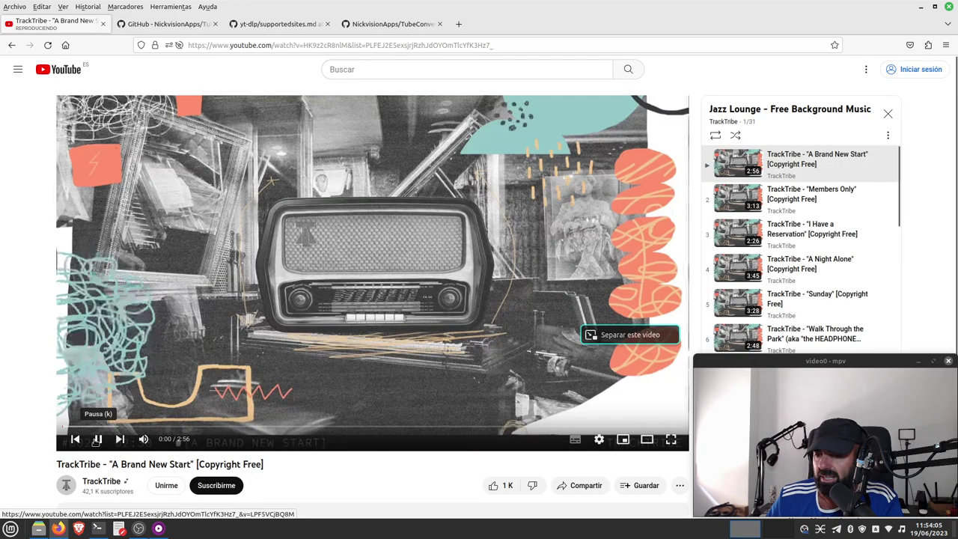
click(97, 439)
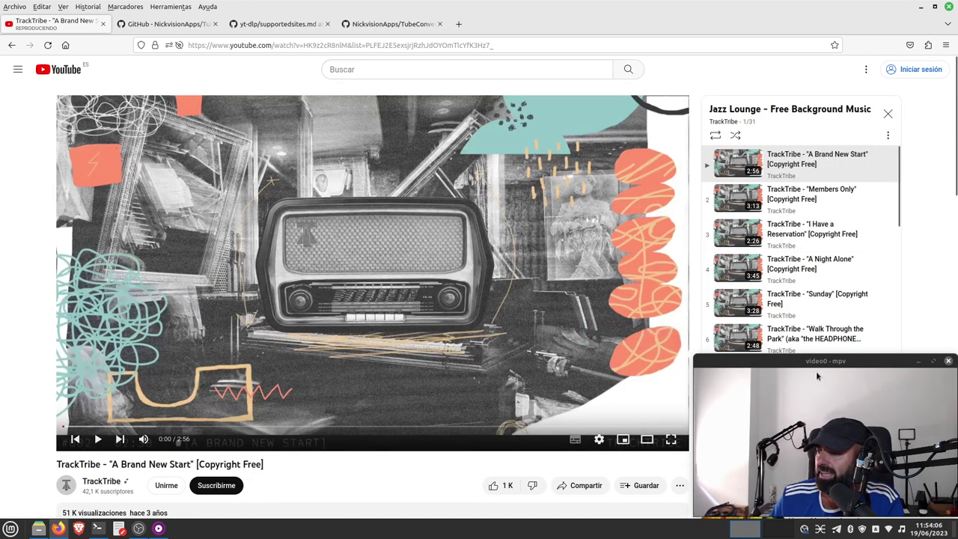
- Copy the web address of the Jazz Lounge playlist and minimise Firefox
mouse_move(864, 361)
mouse_down()
mouse_move(906, 353)
mouse_move(521, 367)
mouse_move(821, 336)
mouse_move(867, 364)
mouse_up()
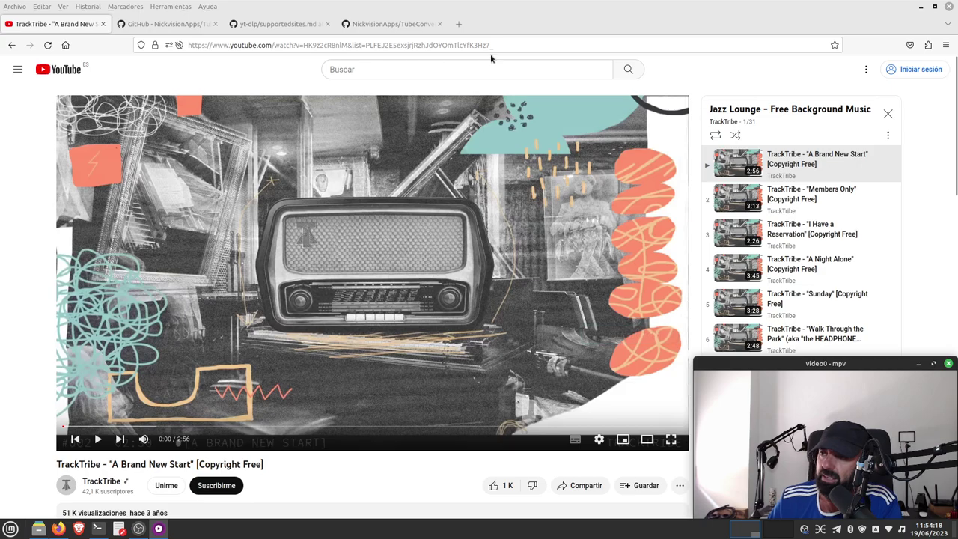
click(514, 50)
right_click(397, 46)
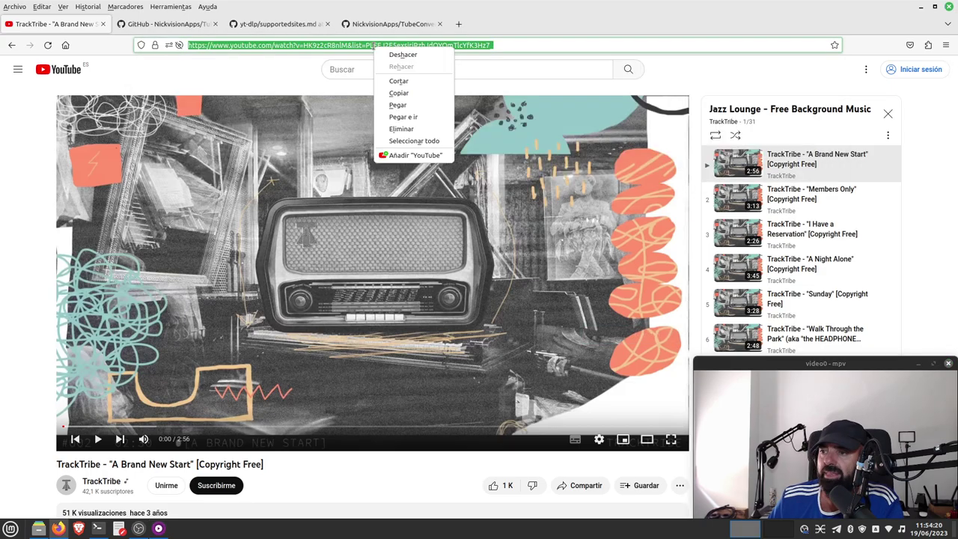
click(411, 93)
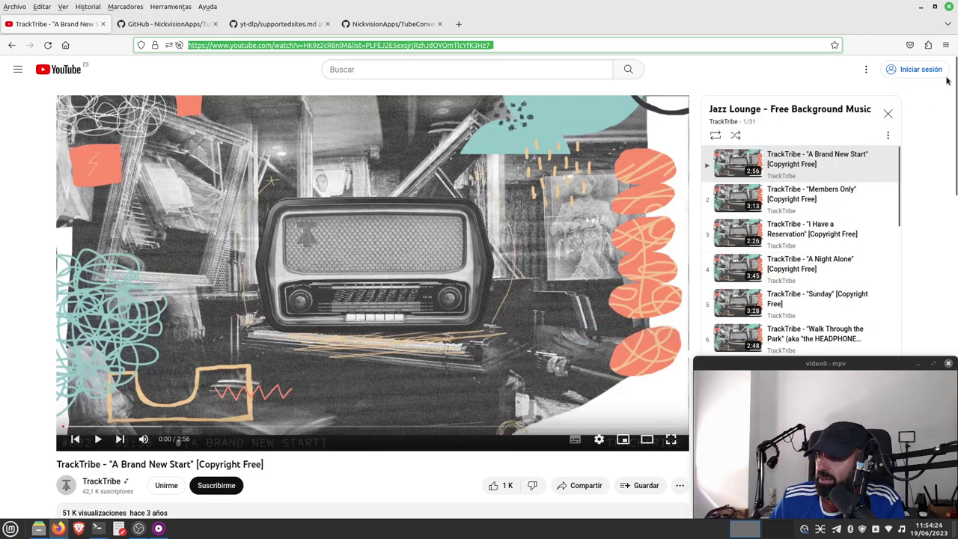
click(921, 6)
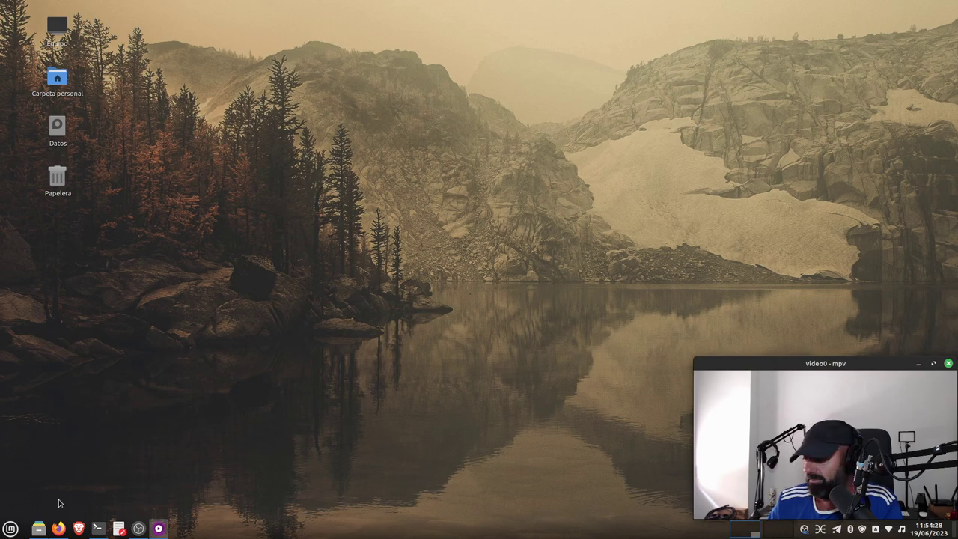
- Launch Tube Converter and add a new download, verifying the copied Jazz Lounge playlist URL
click(10, 528)
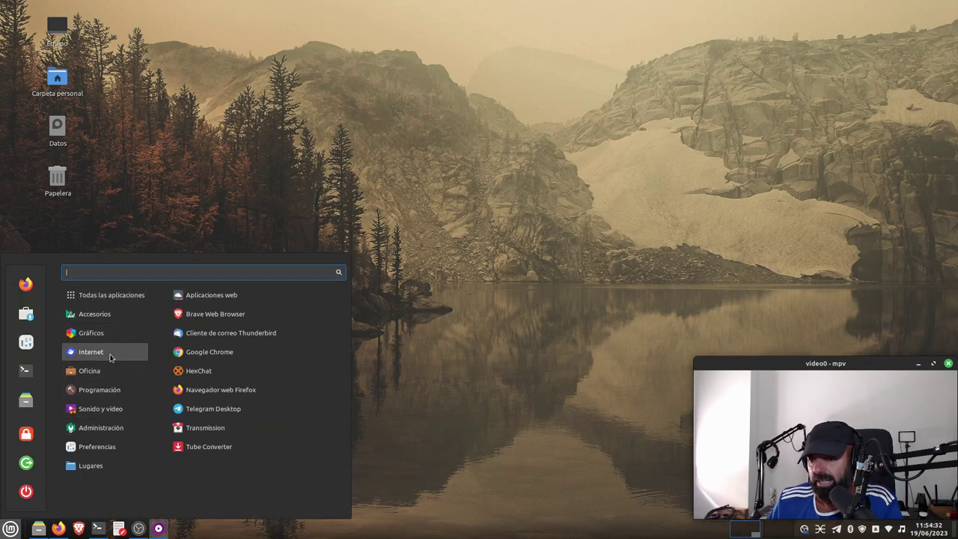
click(247, 447)
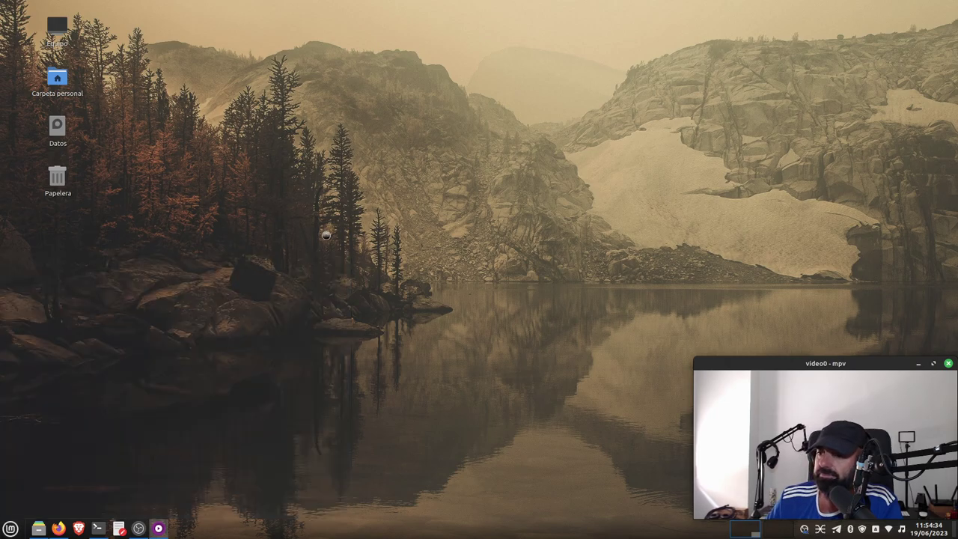
drag(285, 86, 463, 41)
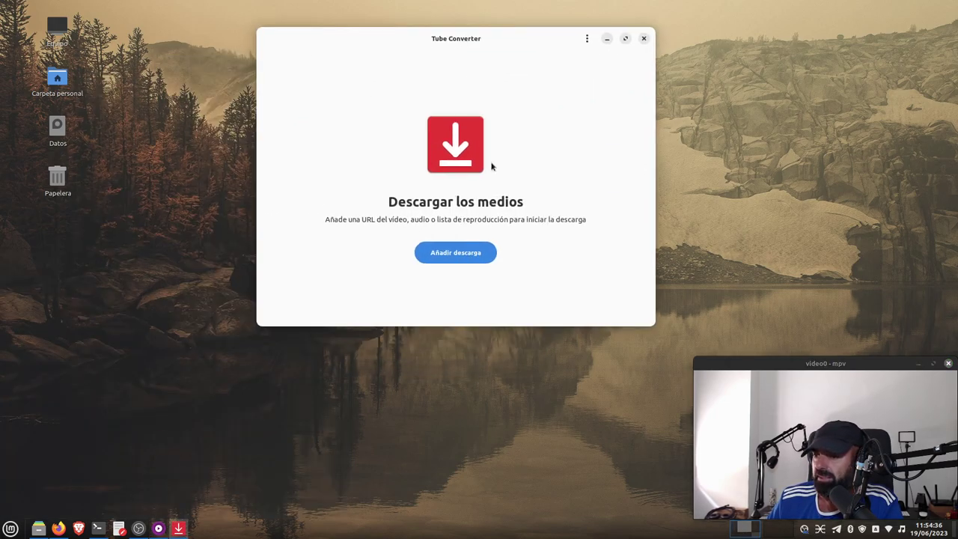
click(446, 255)
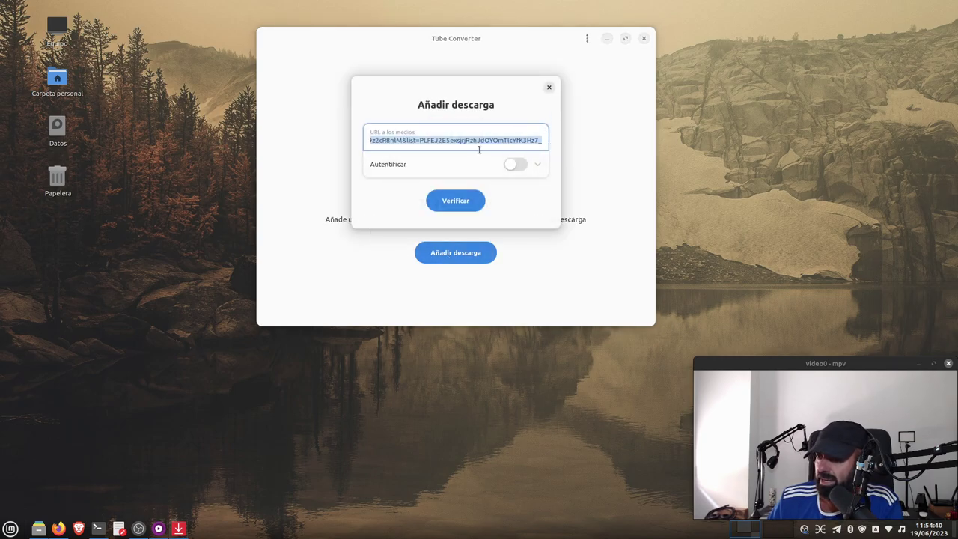
click(463, 204)
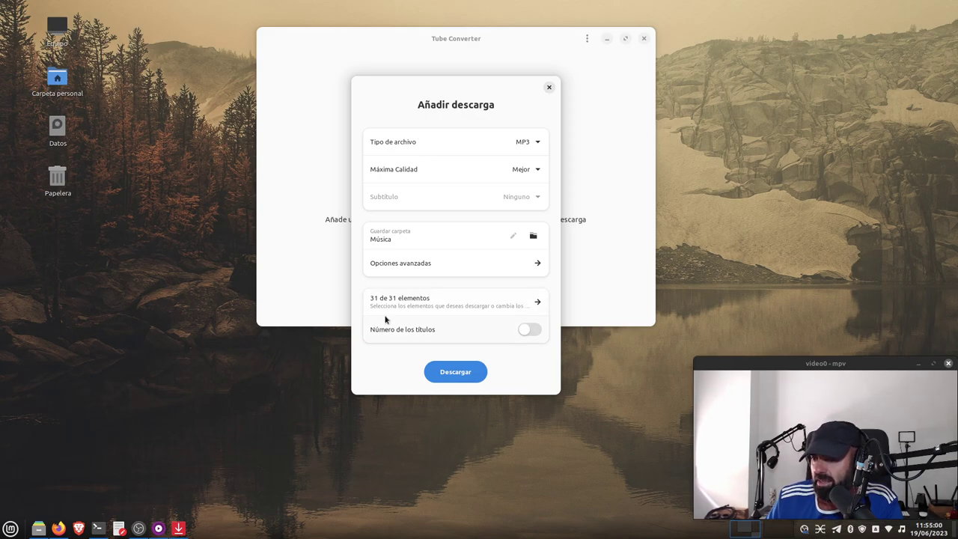
- Review the playlist's full list of downloadable tracks, briefly excluding "Members Only" and including it again
click(531, 304)
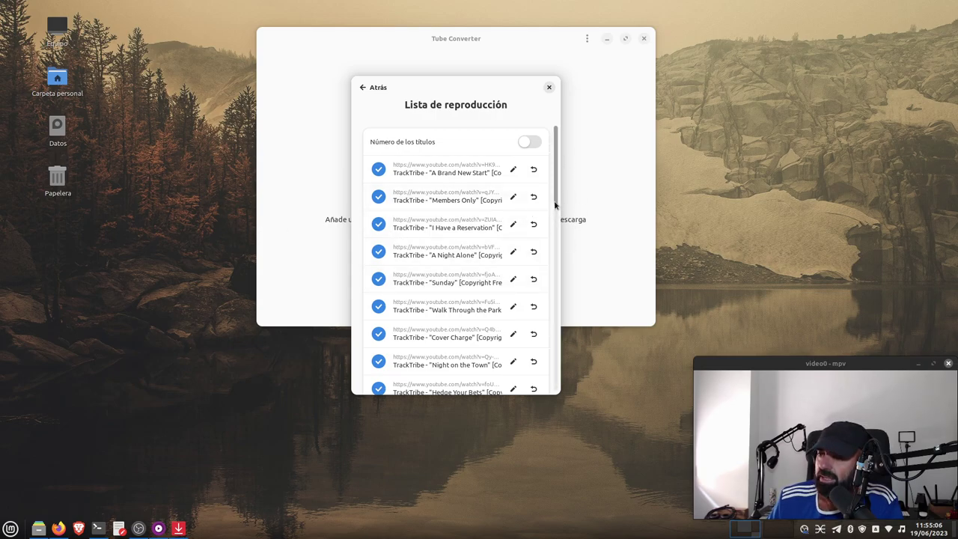
drag(558, 194, 546, 381)
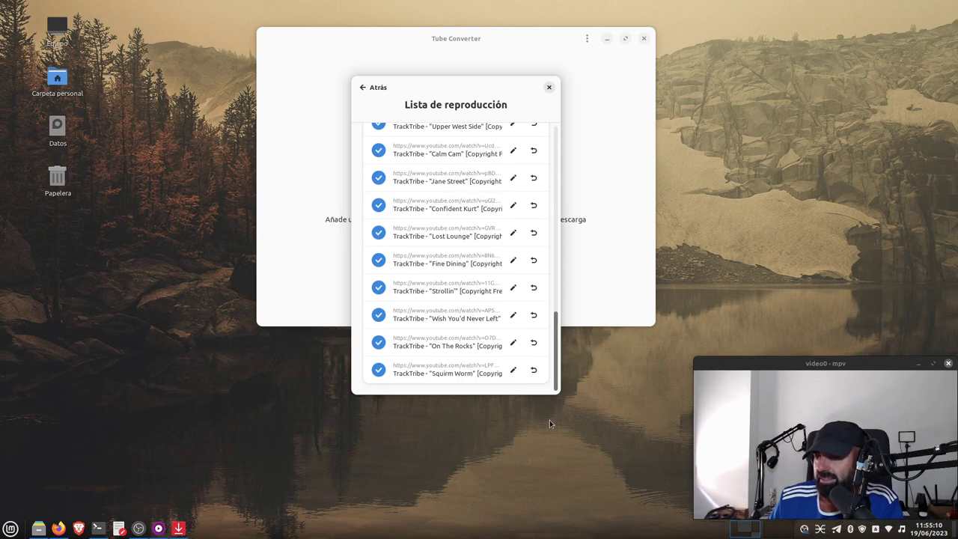
drag(556, 338, 562, 155)
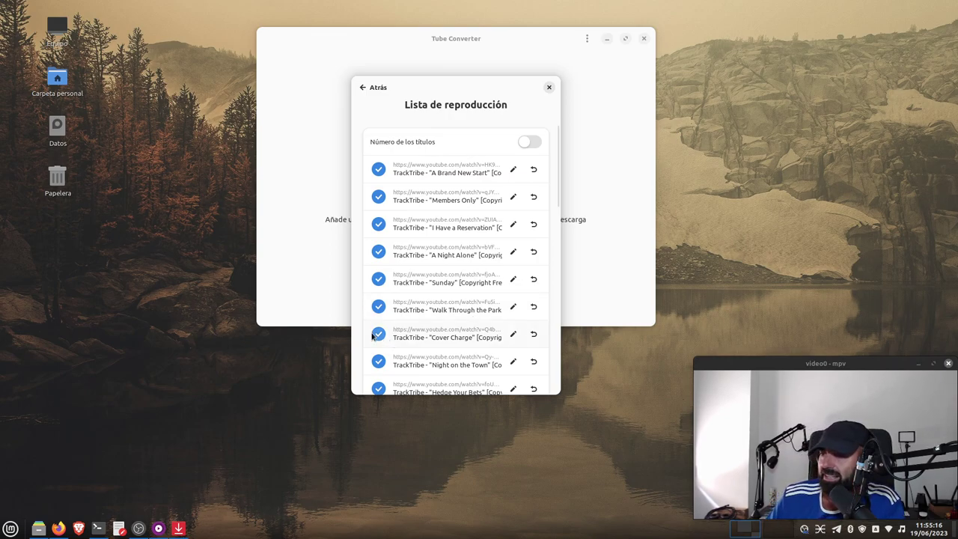
click(381, 198)
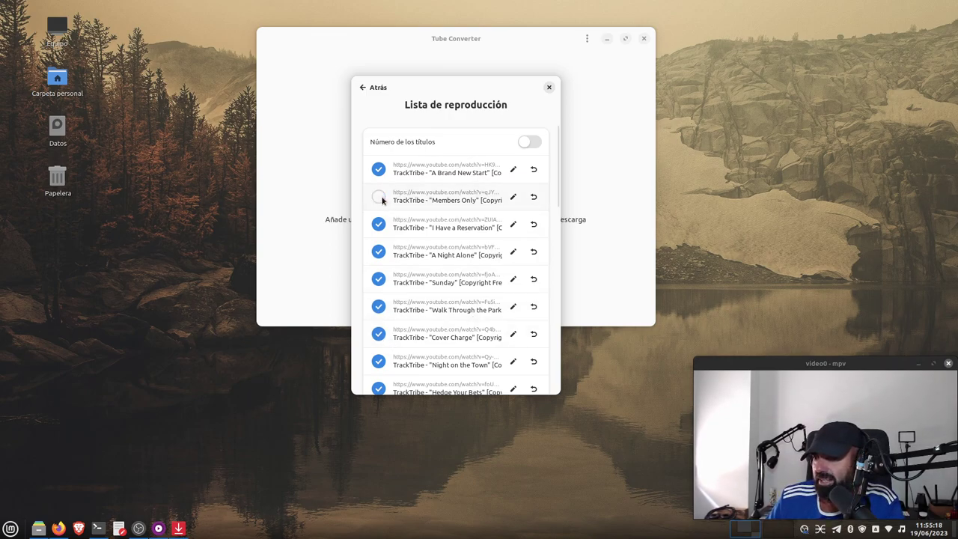
click(381, 198)
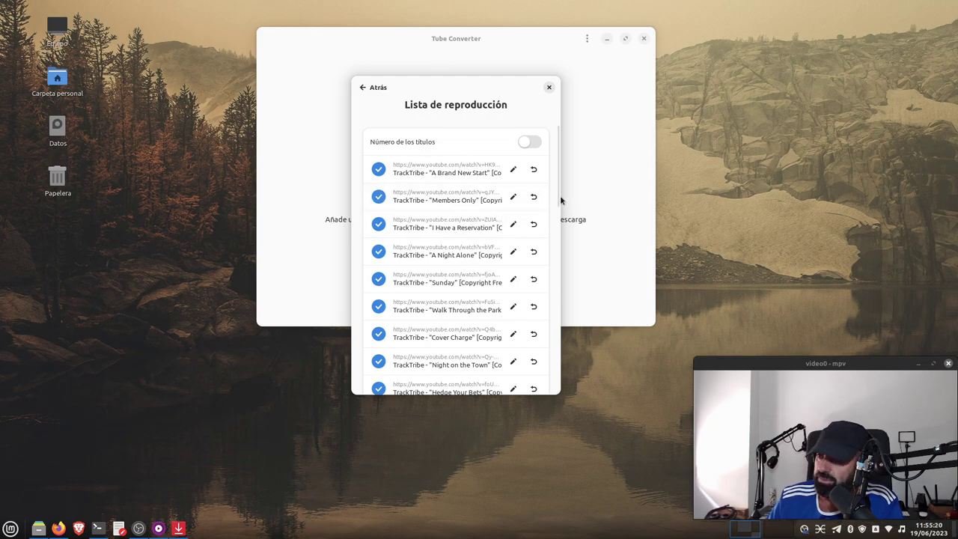
drag(558, 196, 552, 389)
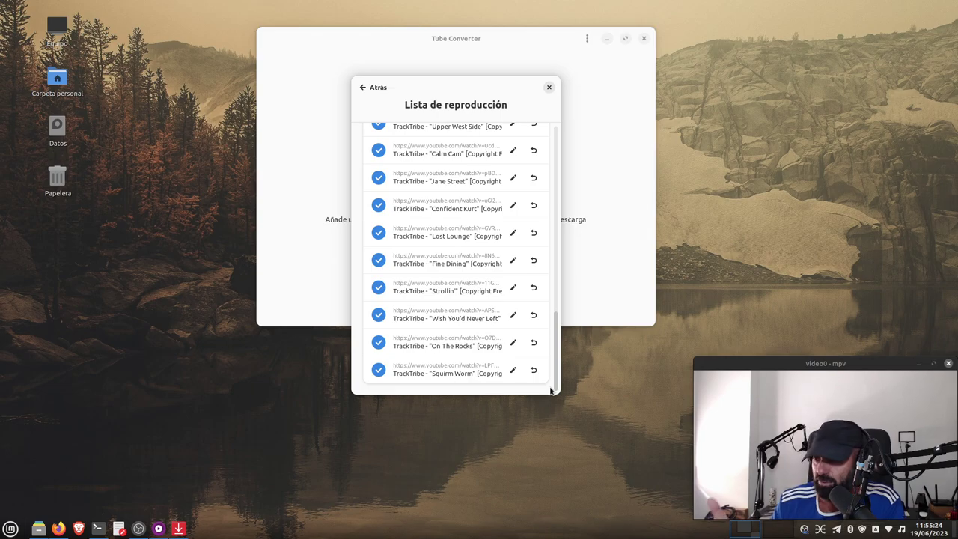
- Return to the download settings with all 31 playlist items kept, and start downloading them as MP3 into Música
drag(555, 345, 555, 143)
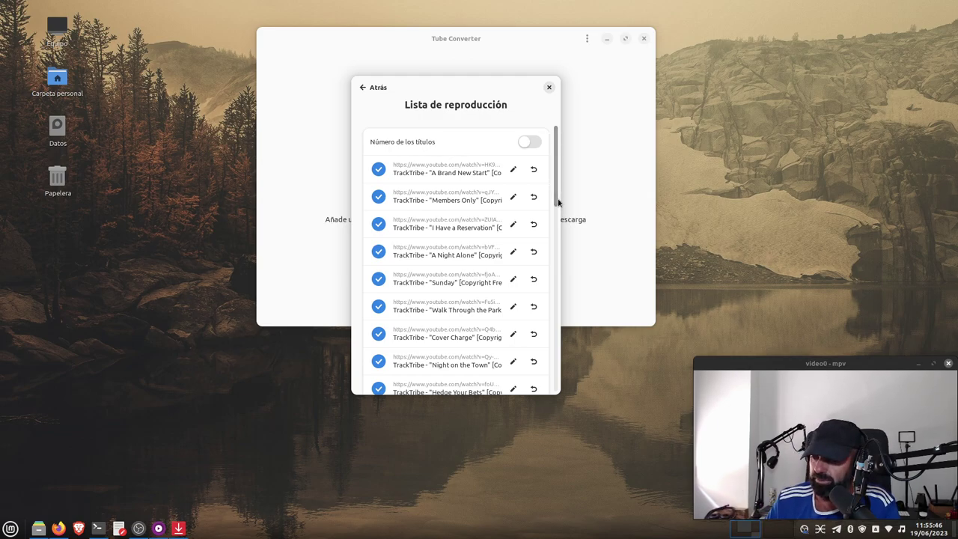
drag(558, 202, 611, 160)
click(362, 87)
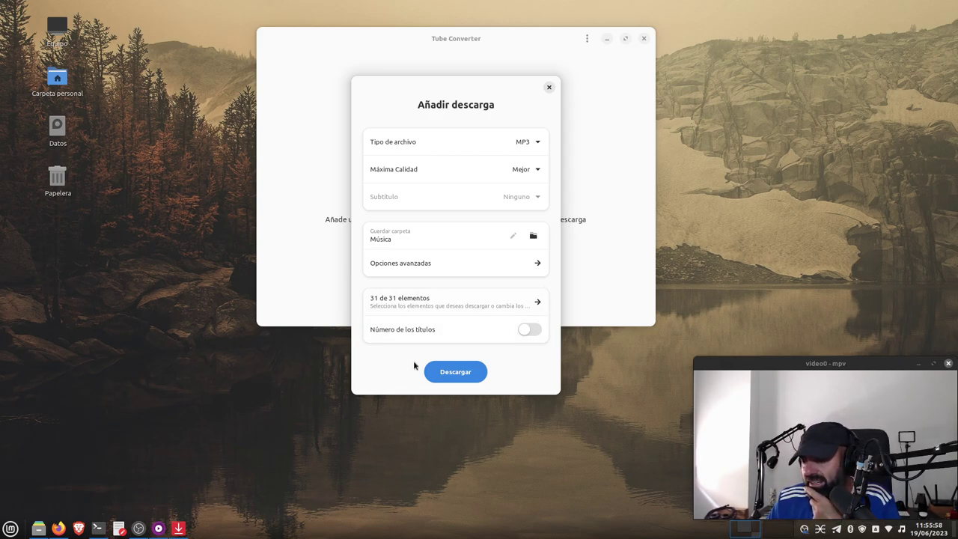
click(467, 376)
- Reposition the webcam and Tube Converter windows, make Tube Converter taller, and check the playlist downloads through the last track
drag(775, 373, 769, 63)
drag(493, 41, 371, 41)
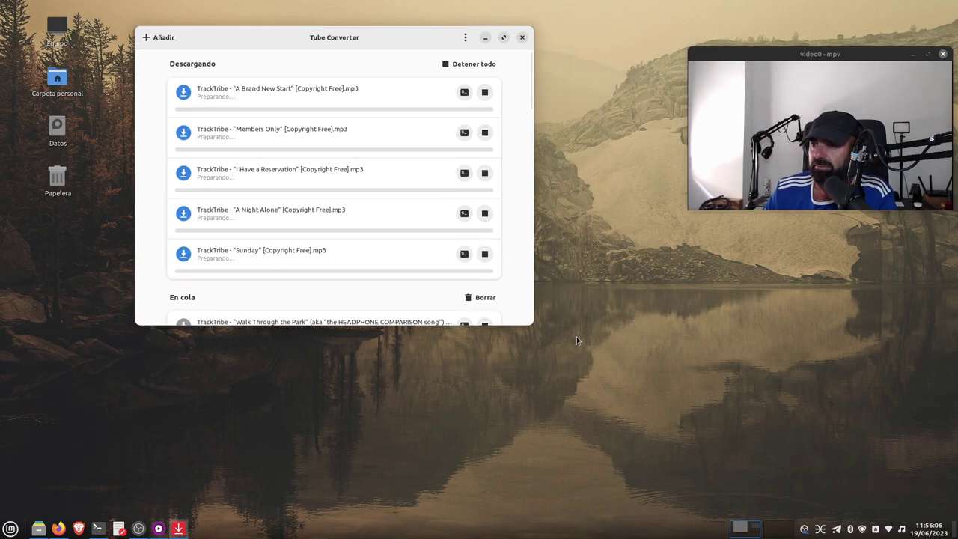
drag(529, 325, 533, 497)
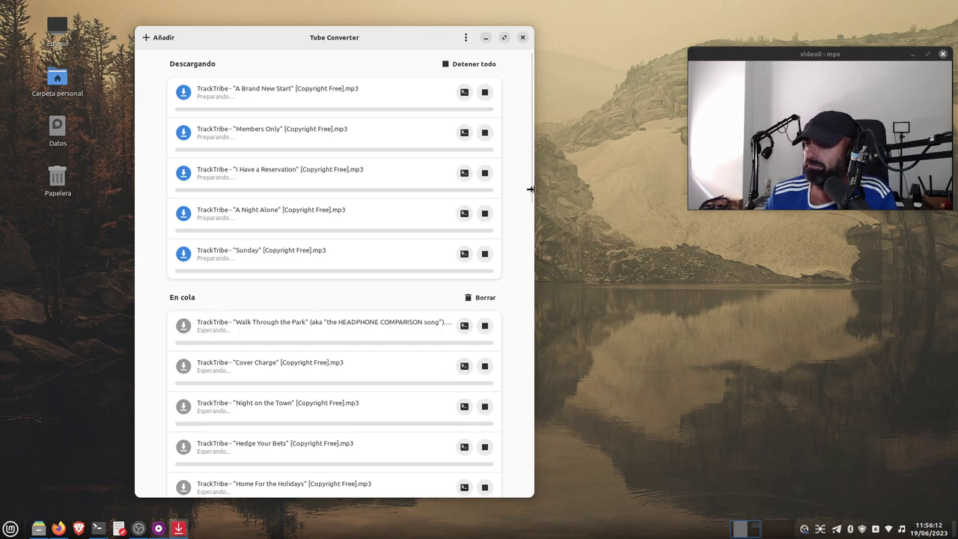
drag(529, 195, 556, 150)
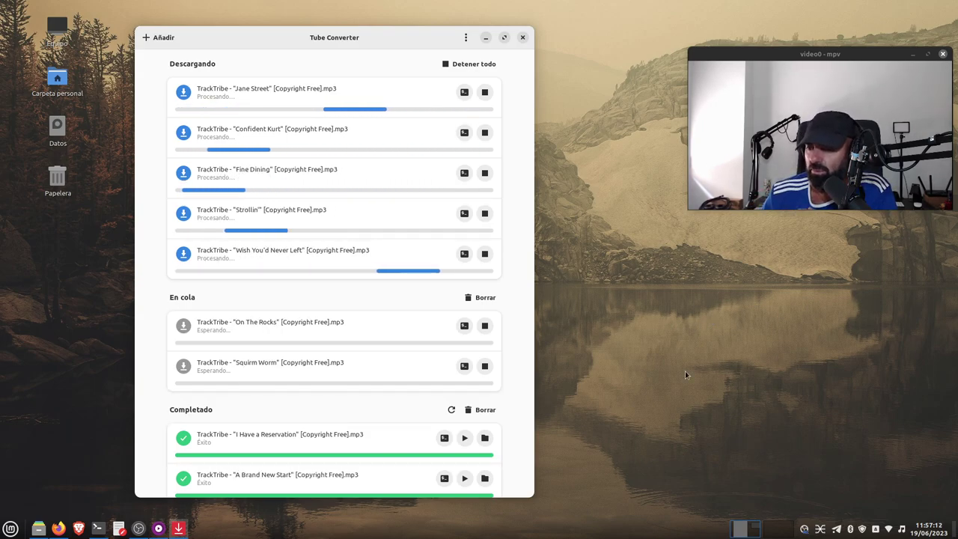
scroll(442, 429, down, 4)
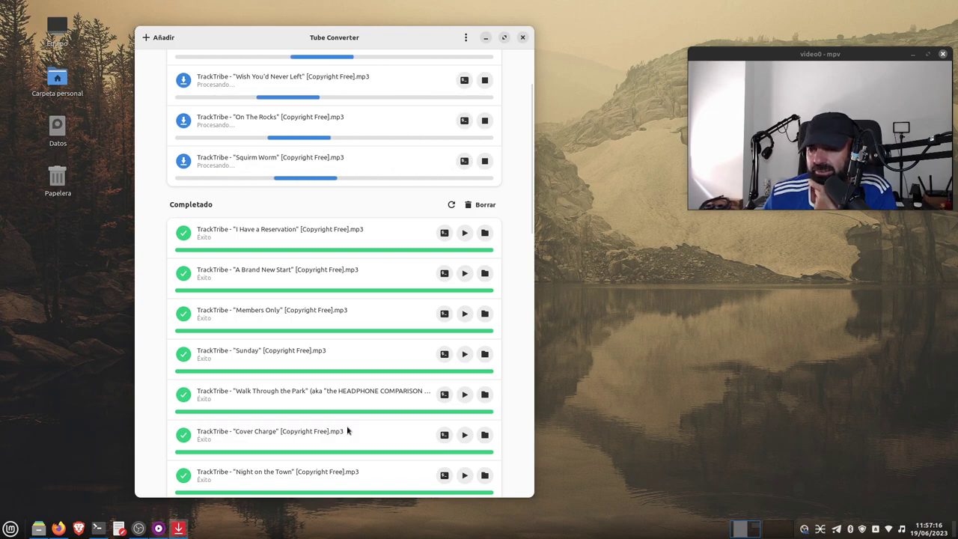
scroll(347, 430, up, 3)
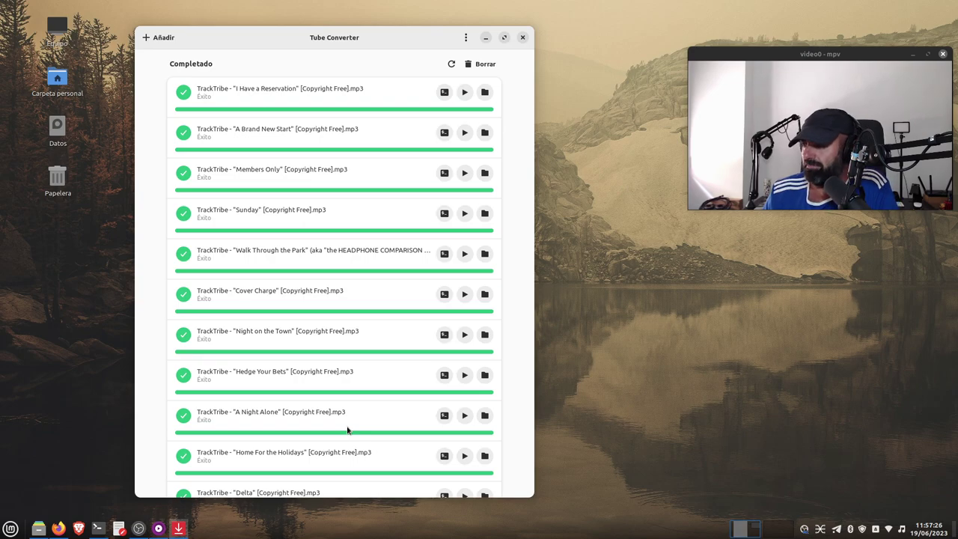
scroll(347, 430, down, 15)
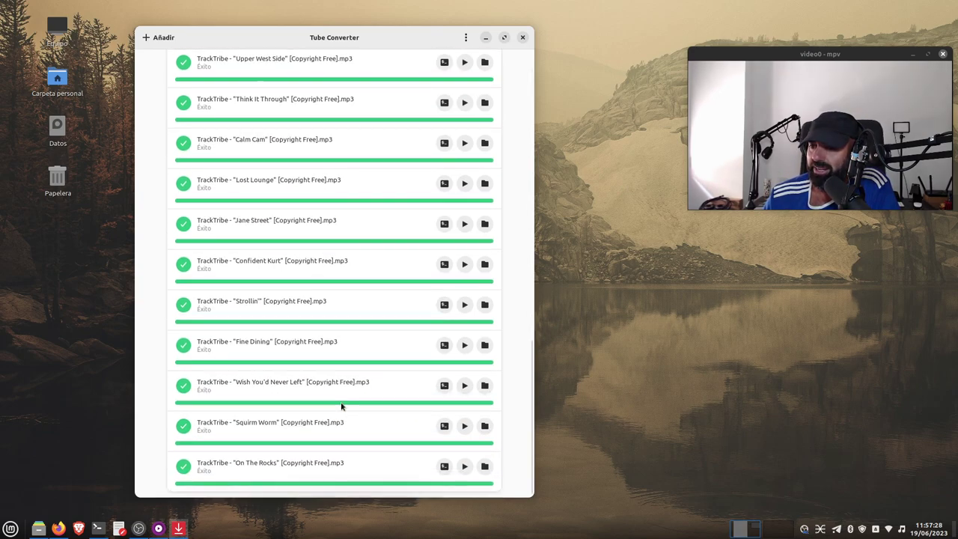
scroll(342, 407, up, 15)
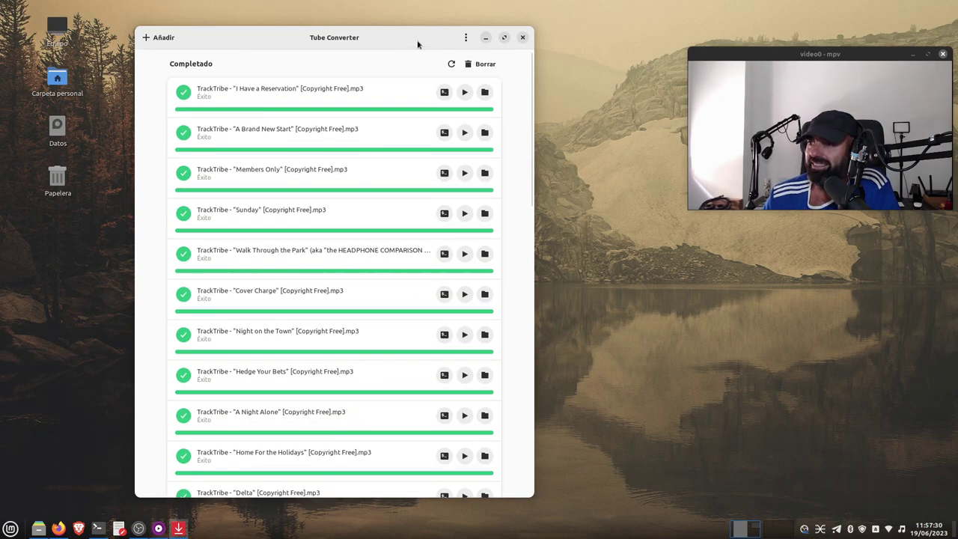
- Minimise Tube Converter, bring up the Música folder in the file manager and enlarge its window to show all files
click(485, 38)
click(38, 529)
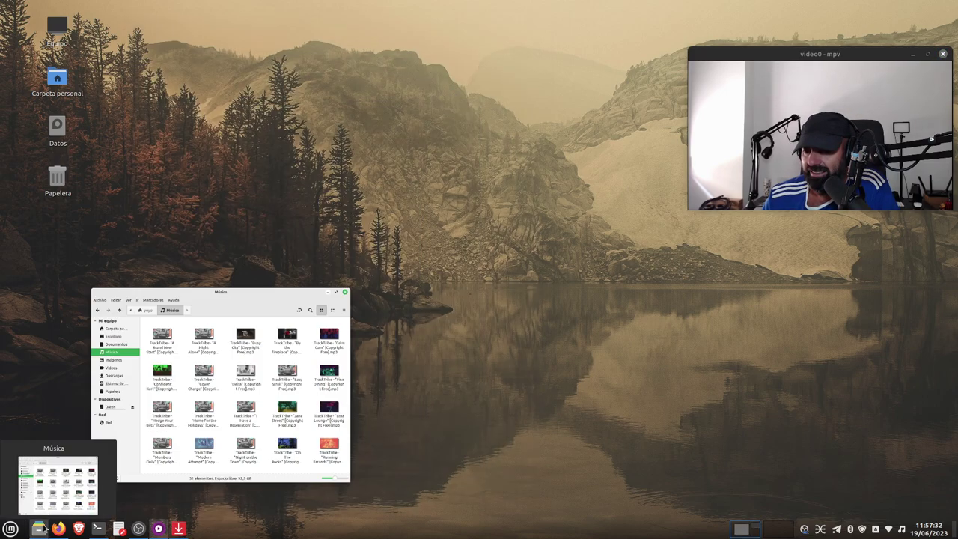
drag(389, 116, 325, 18)
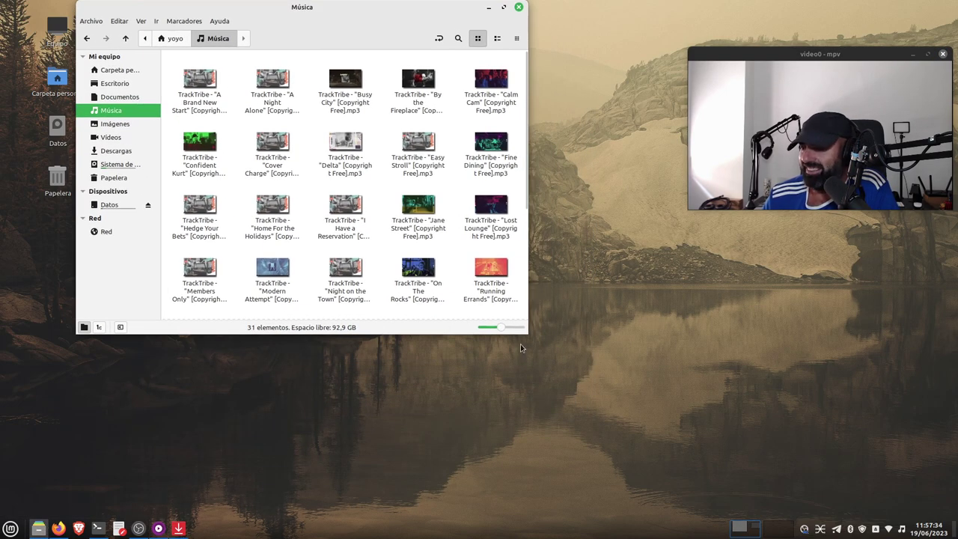
drag(526, 333, 632, 449)
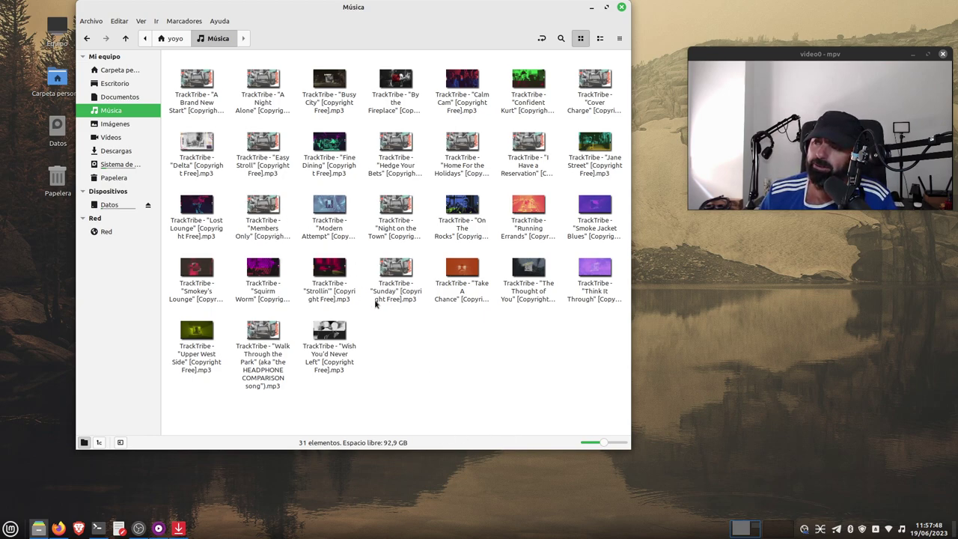
- Create a new folder named "TraclTribe" in the Música folder
right_click(470, 389)
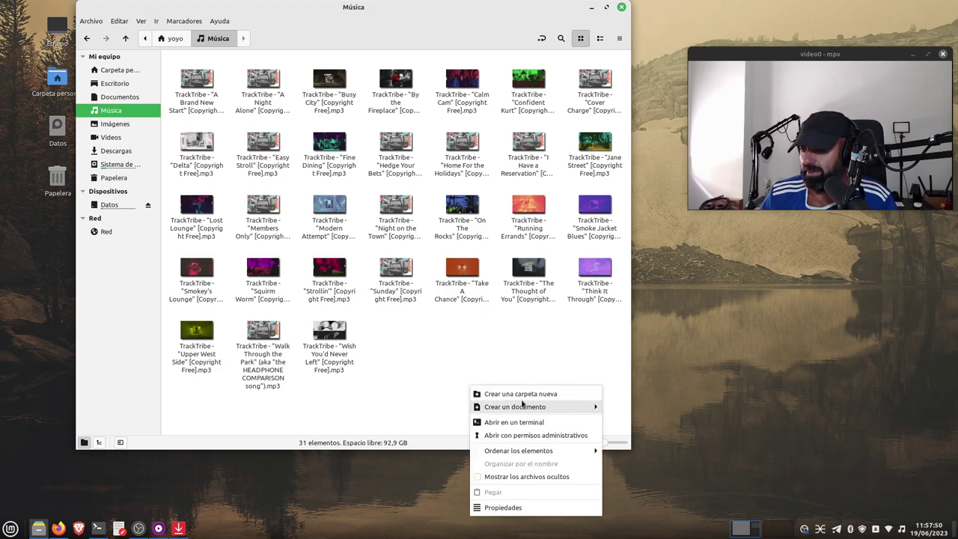
click(539, 396)
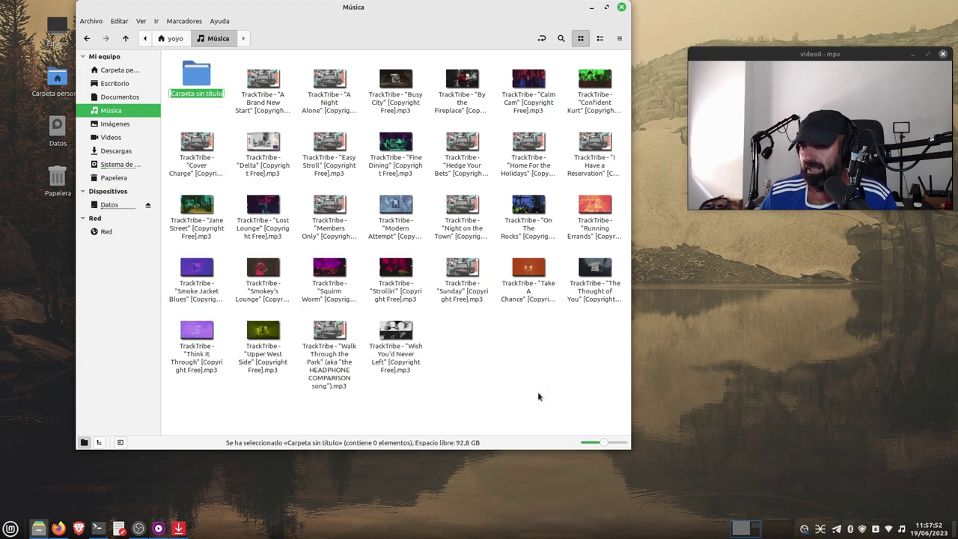
text(Trac)
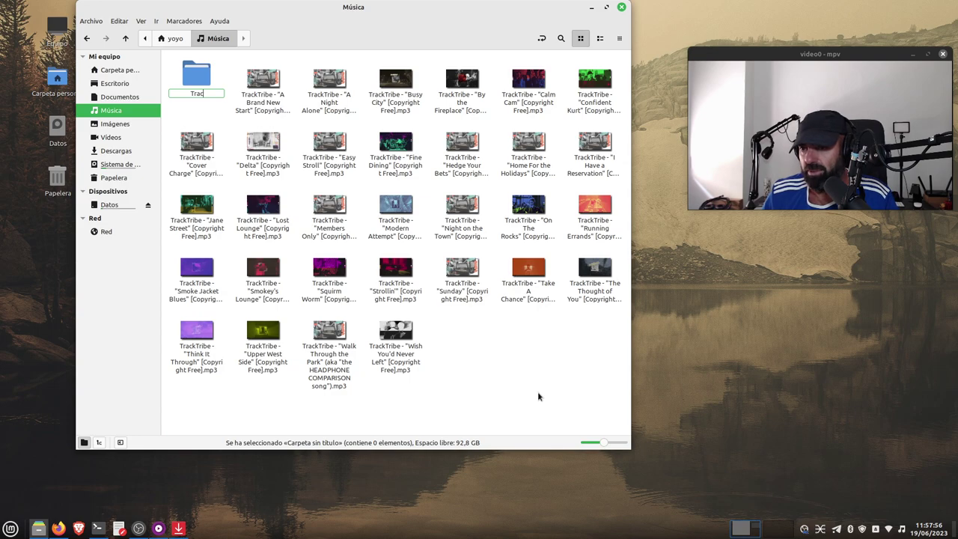
text(Tribe)
key(Return)
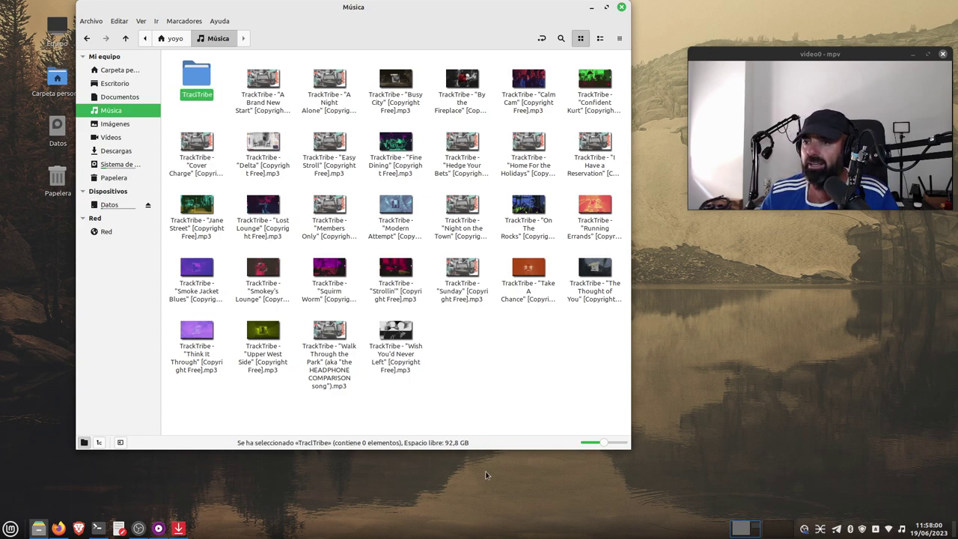
- Move all the downloaded TrackTribe MP3 files in Música into the TraclTribe folder
click(516, 401)
drag(605, 390, 196, 82)
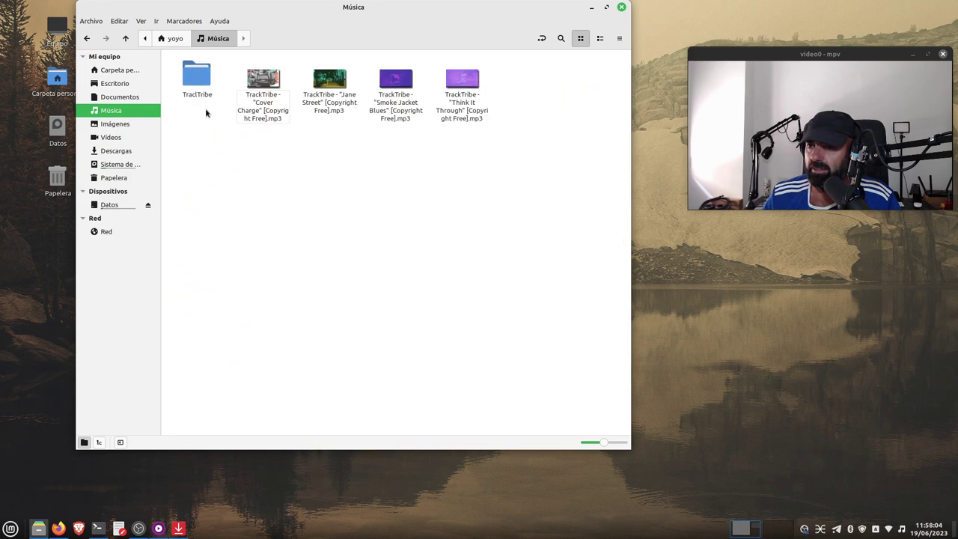
drag(505, 180, 276, 85)
drag(273, 82, 199, 80)
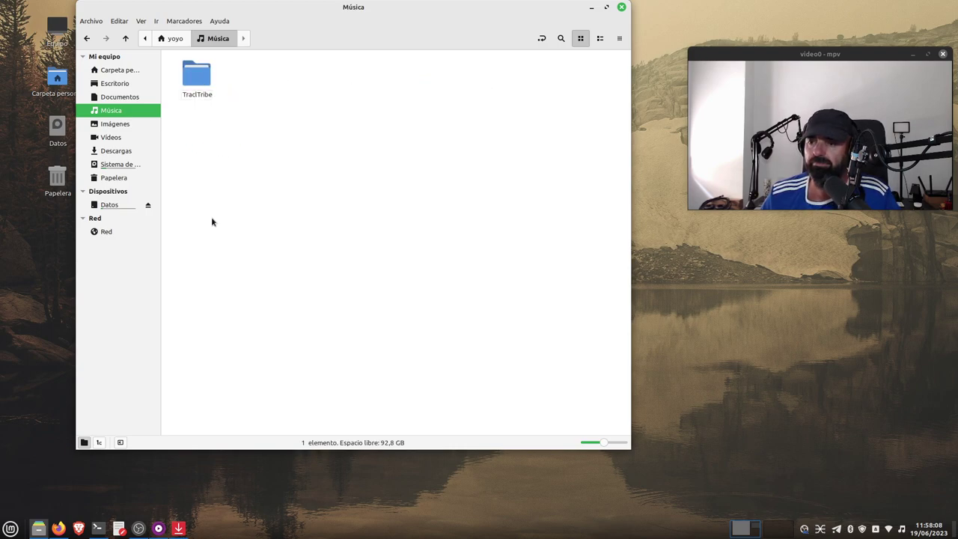
- Shrink the Música window, launch the Strawberry music player and add the TraclTribe folder to its playlist
drag(627, 443, 458, 262)
drag(340, 18, 322, 53)
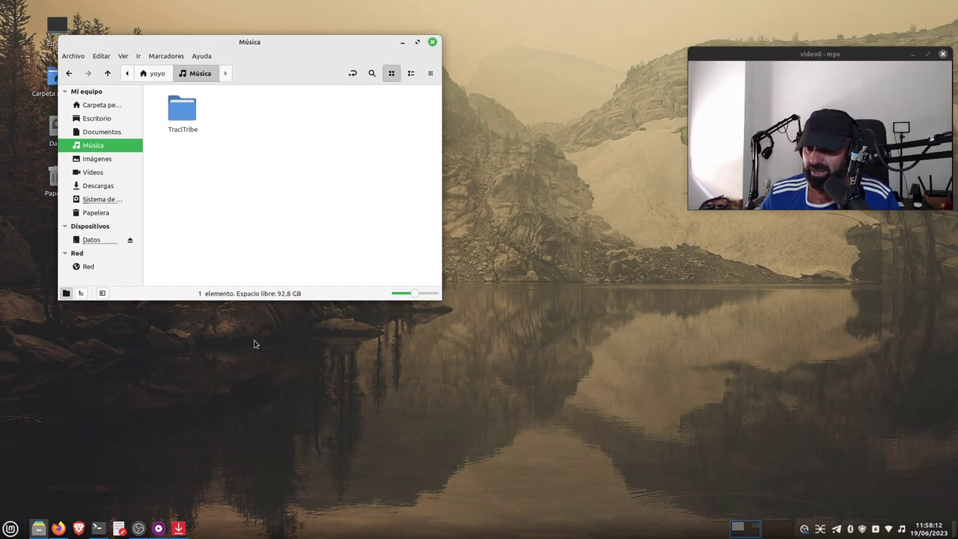
click(10, 527)
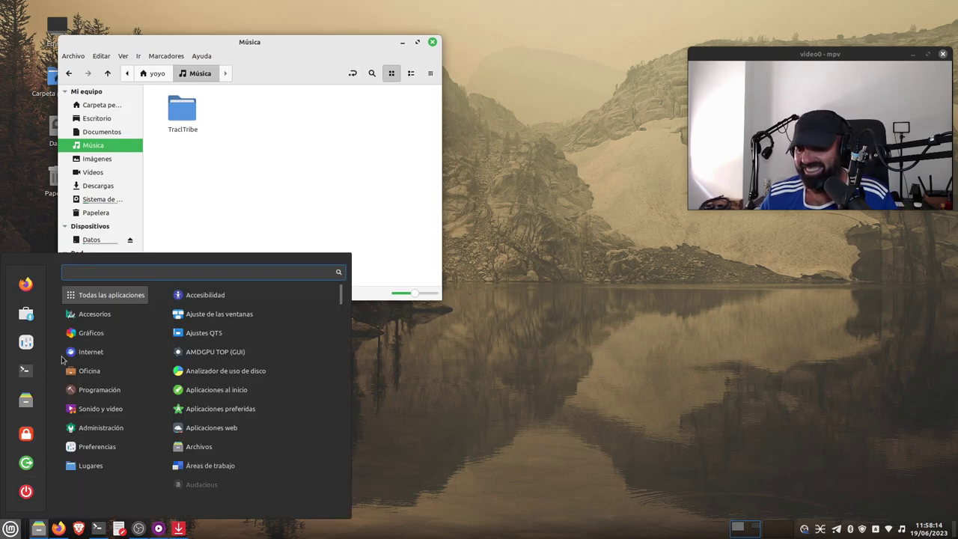
mouse_move(96, 357)
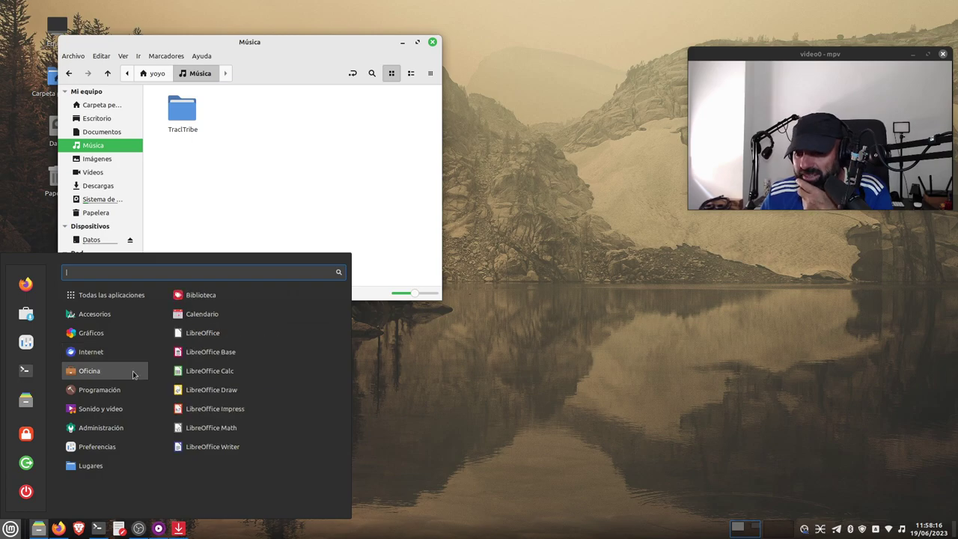
mouse_move(122, 409)
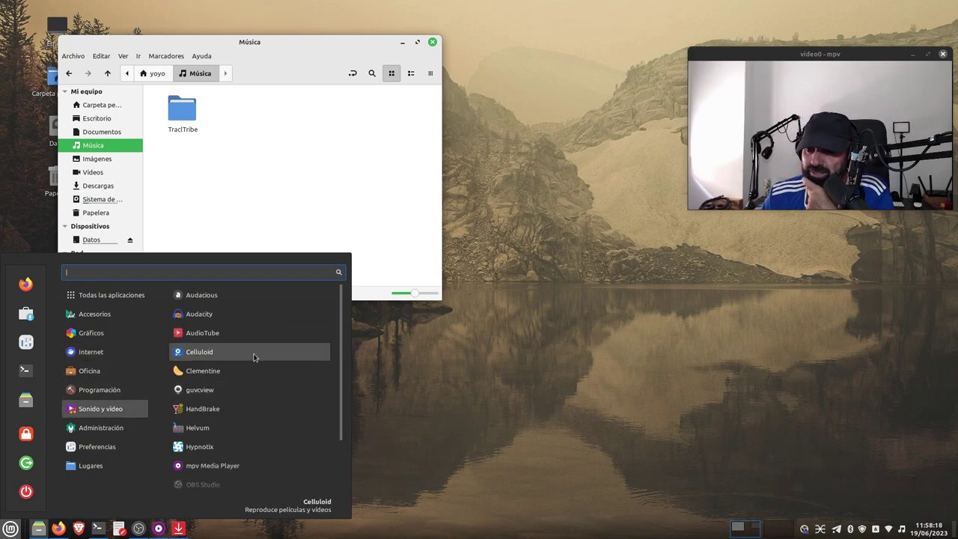
scroll(255, 357, down, 3)
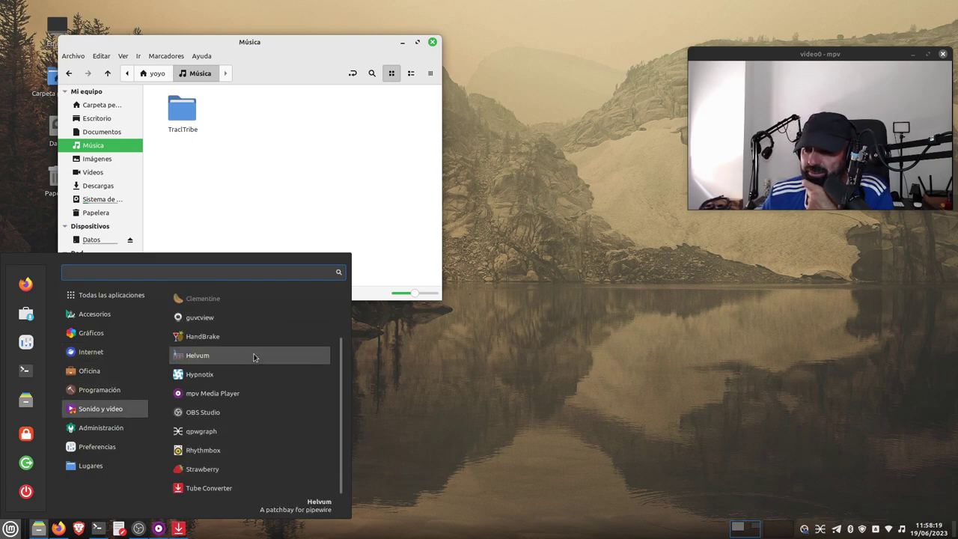
click(214, 471)
drag(489, 59, 468, 237)
drag(182, 108, 450, 333)
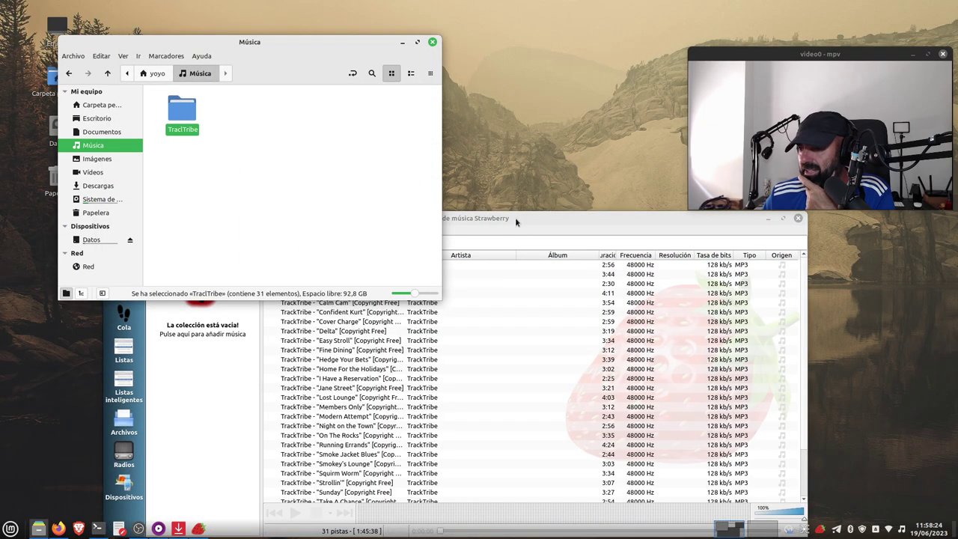
- Bring the Strawberry playlist into view, play "A Night Alone" and lower the player volume to 24%
drag(516, 221, 393, 178)
drag(281, 212, 335, 214)
click(652, 469)
double_click(233, 230)
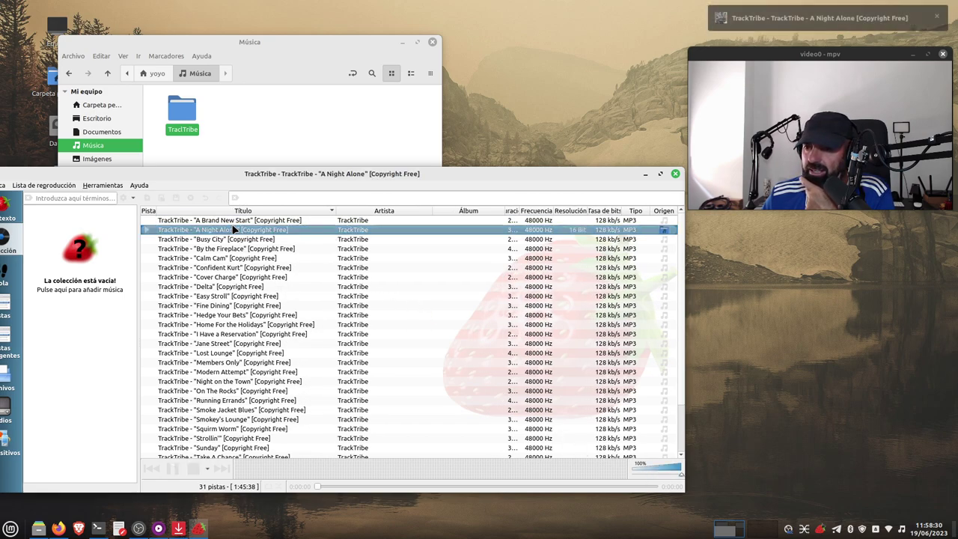
scroll(660, 477, up, 6)
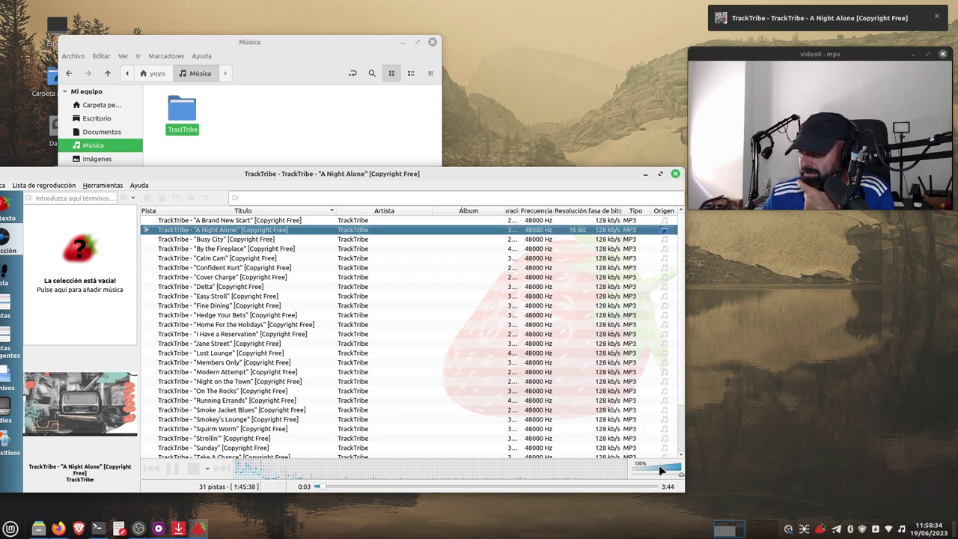
scroll(660, 470, down, 7)
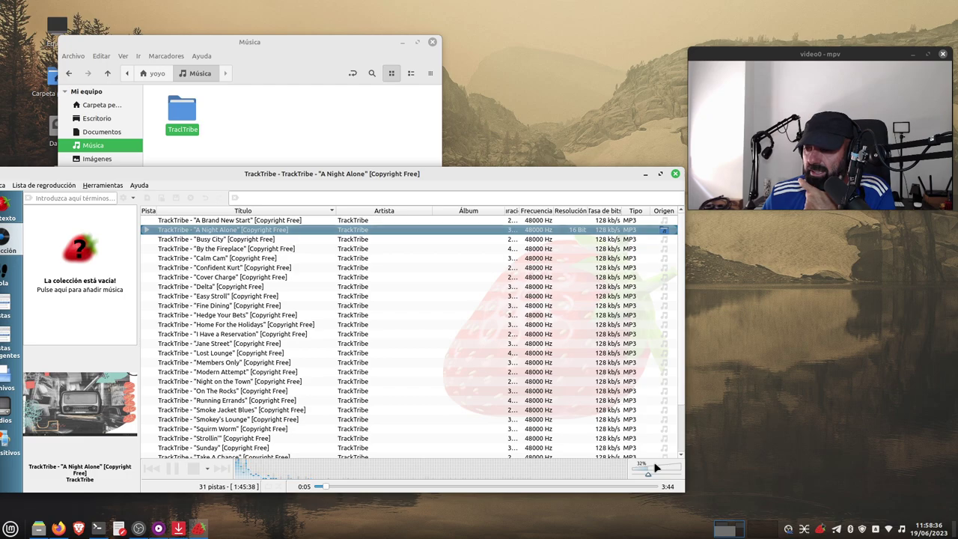
scroll(656, 468, down, 1)
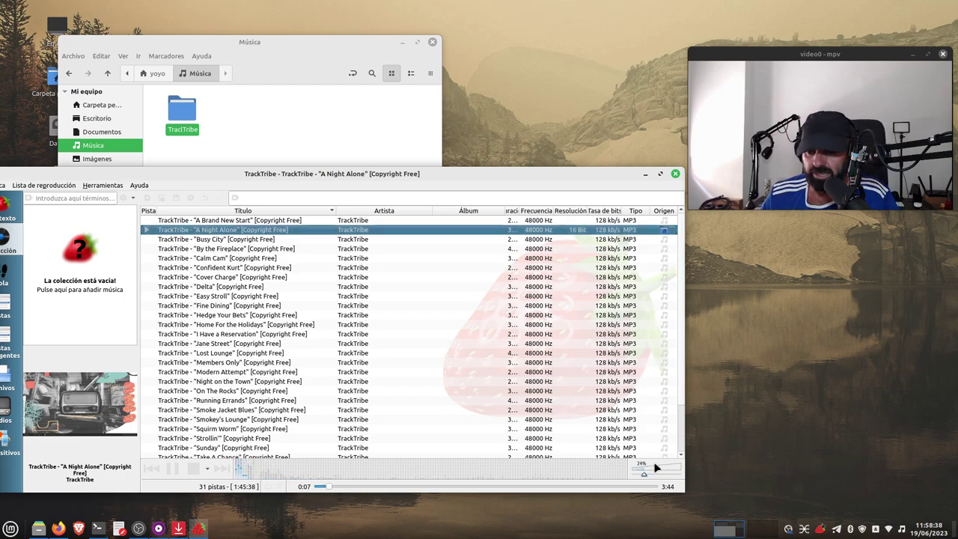
- Close the Strawberry and Música windows and briefly check the OBS recording window
click(676, 174)
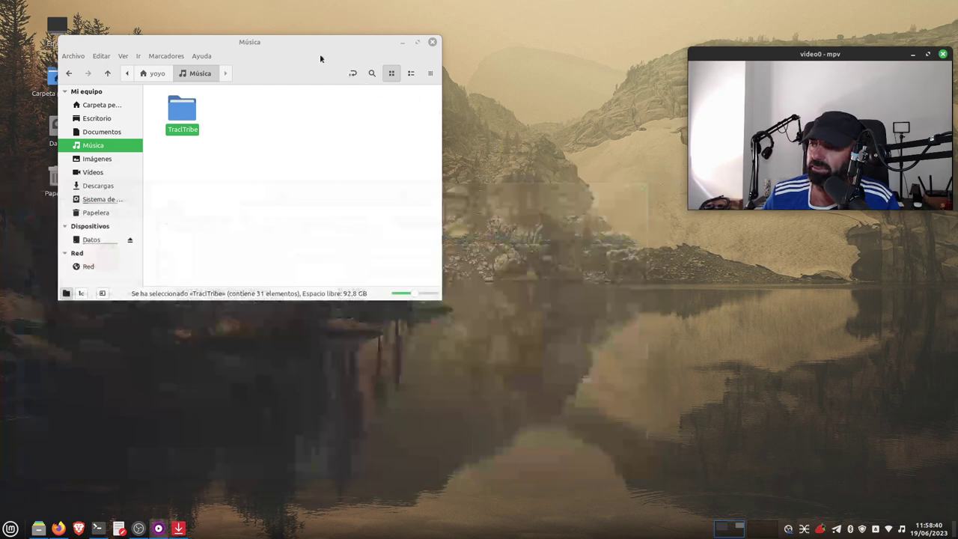
drag(320, 58, 367, 103)
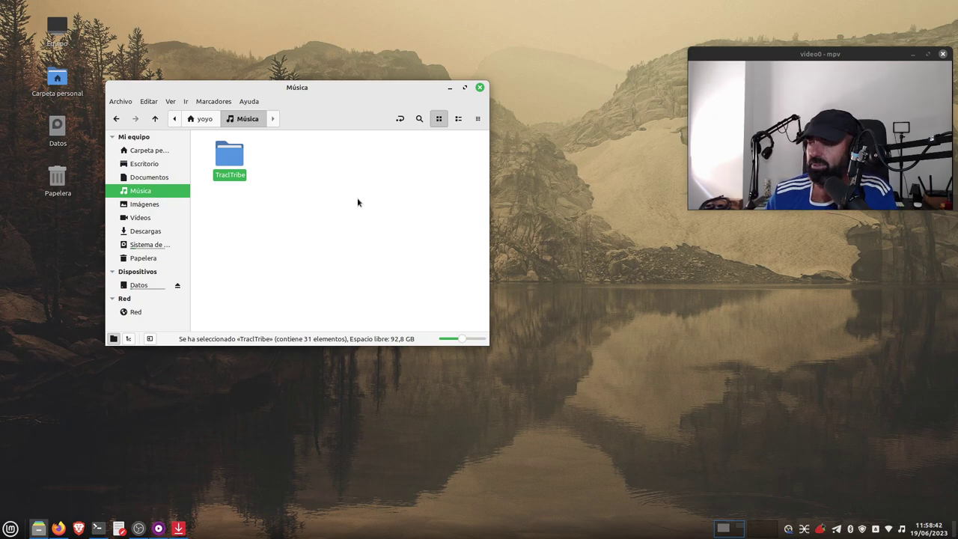
click(480, 87)
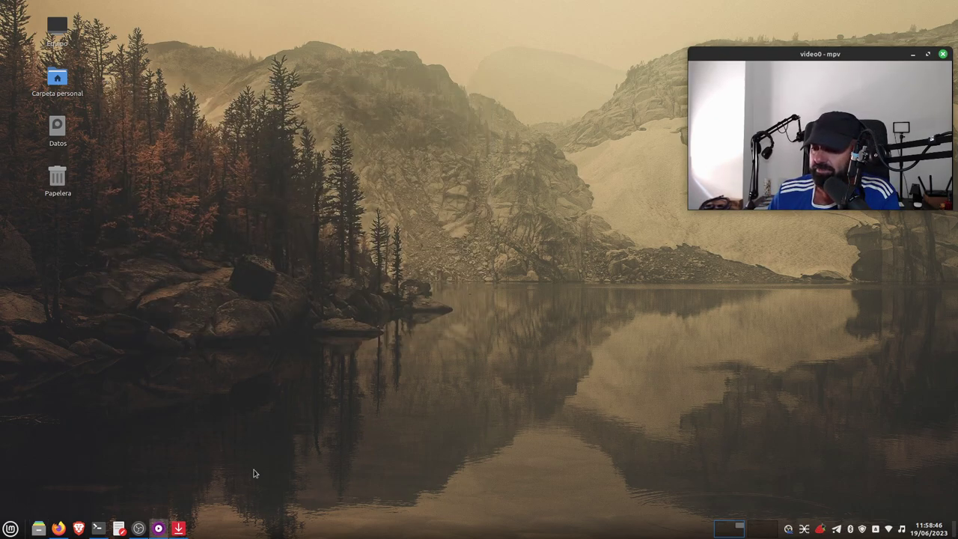
click(141, 530)
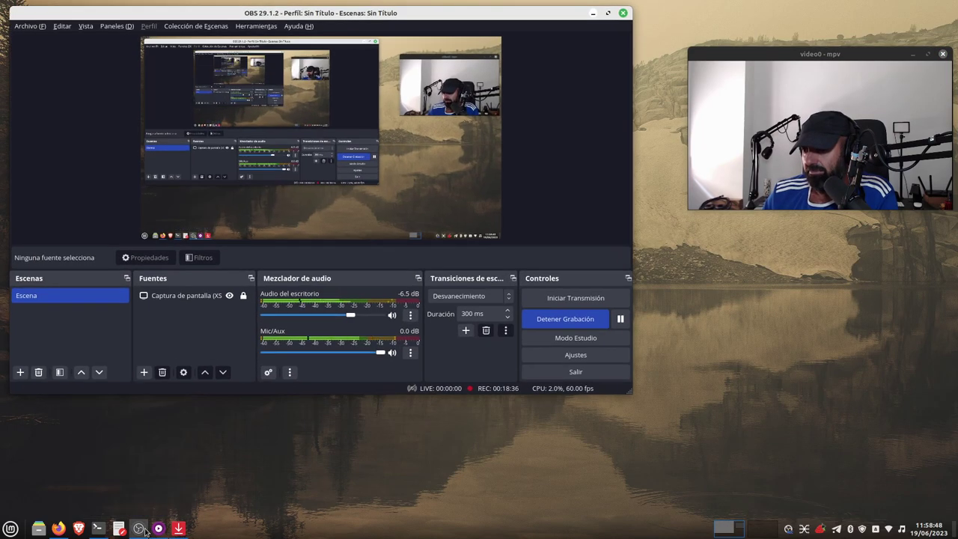
click(140, 530)
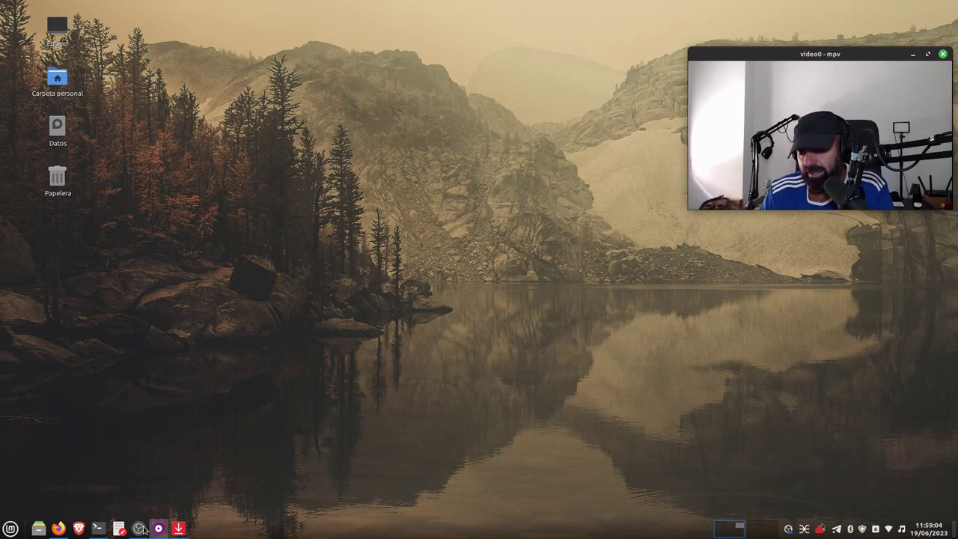
- Close Tube Converter, relaunch it from the Internet applications, and switch to the OBS window
click(178, 528)
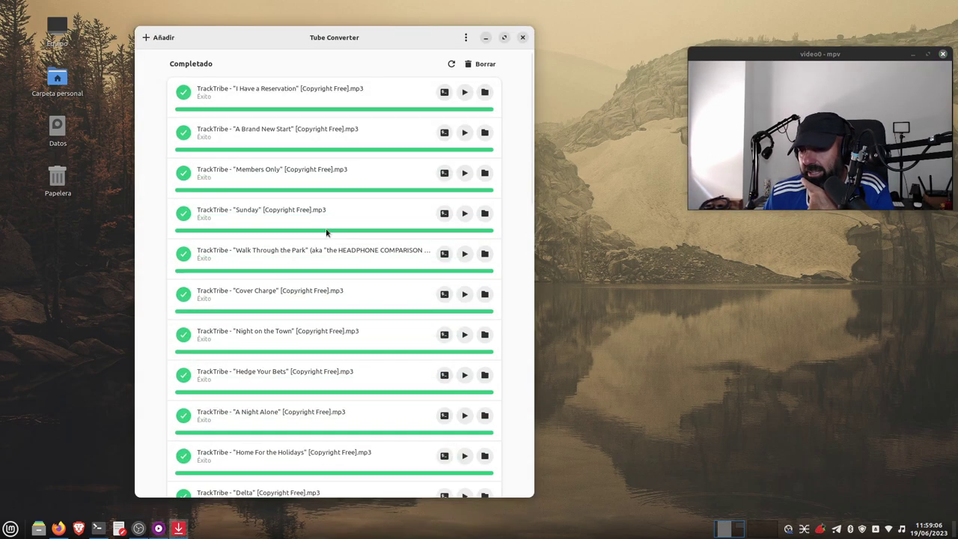
click(523, 37)
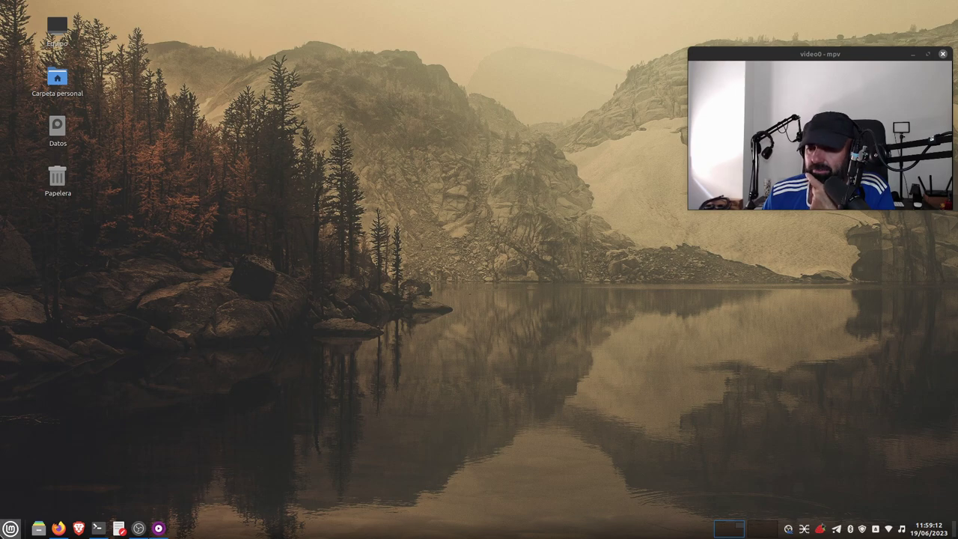
click(10, 529)
mouse_move(93, 379)
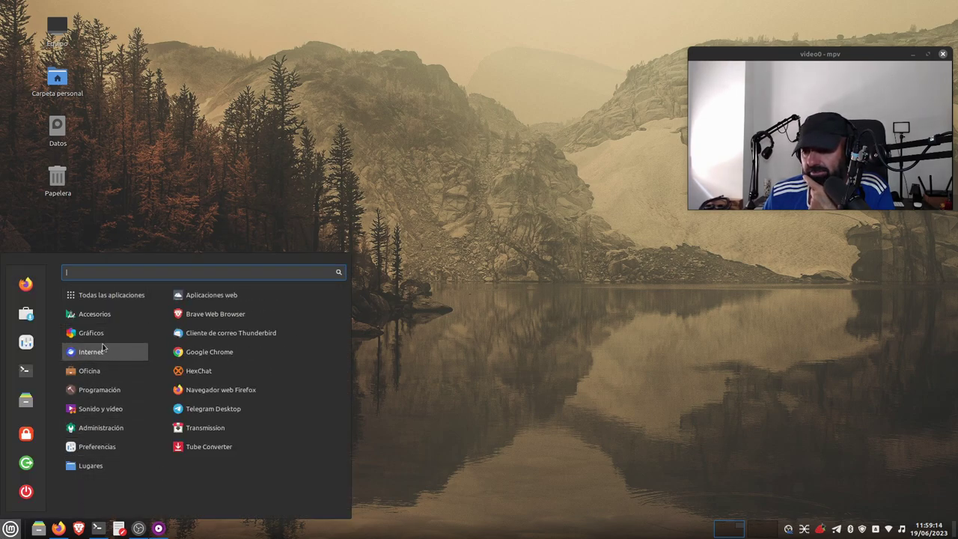
click(216, 451)
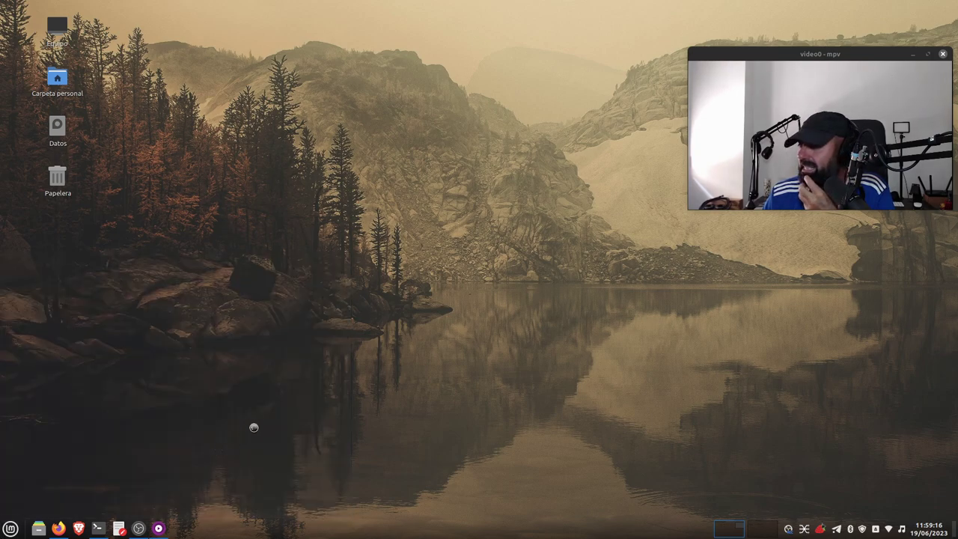
drag(250, 89, 290, 91)
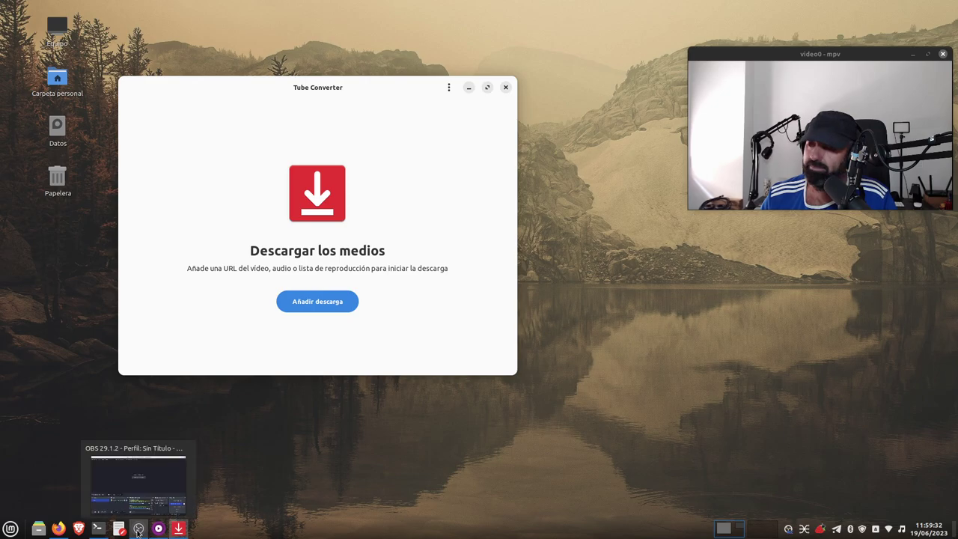
click(139, 476)
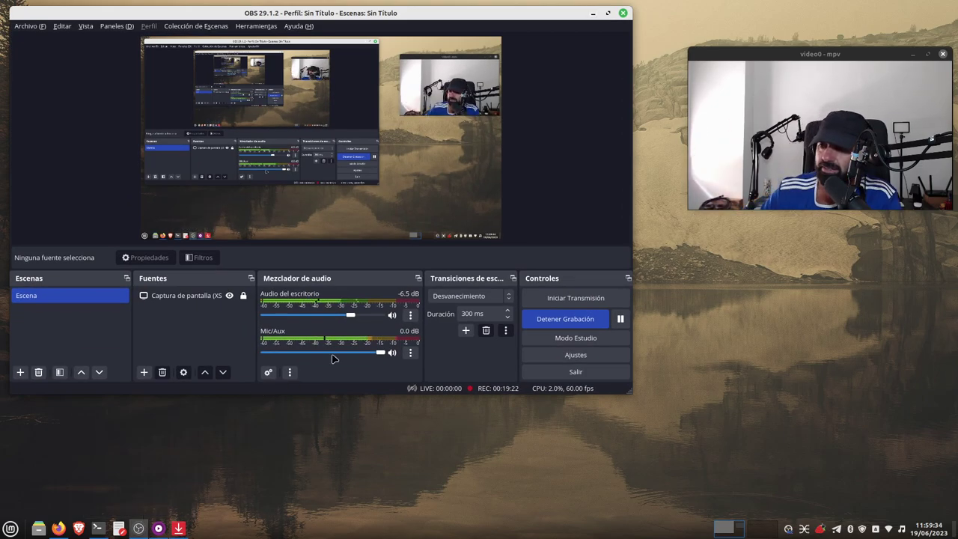